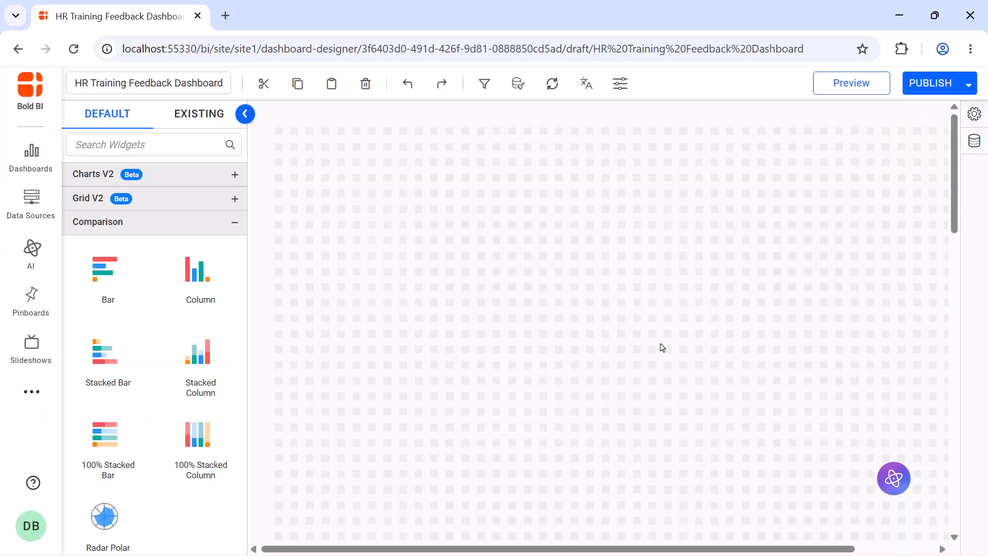
Step: Start creating a new PostgreSQL data source for the dashboard, finding the connector by searching for "post"
{"action": "left_click", "coordinate": [975, 145]}
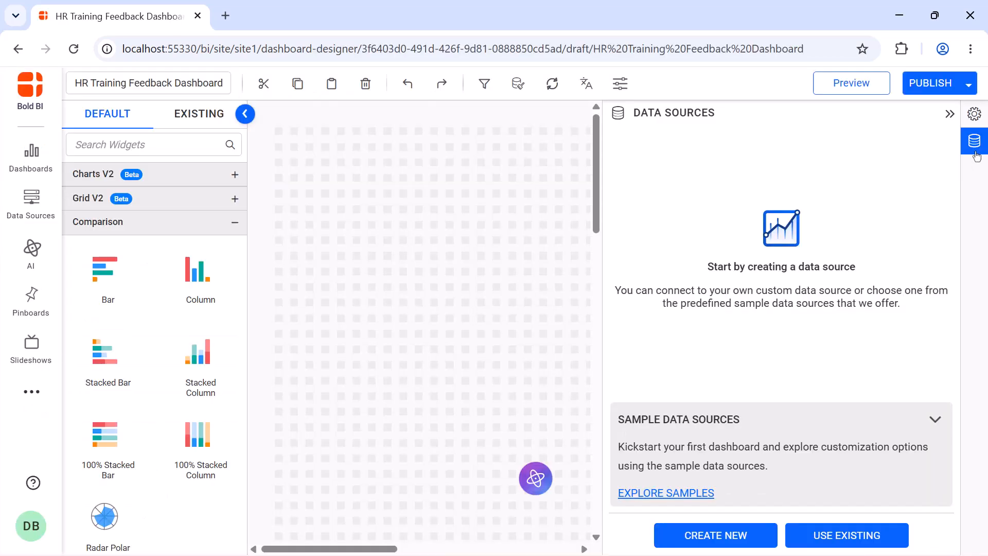
{"action": "left_click", "coordinate": [739, 534]}
{"action": "left_click", "coordinate": [873, 154]}
{"action": "type", "text": "post"}
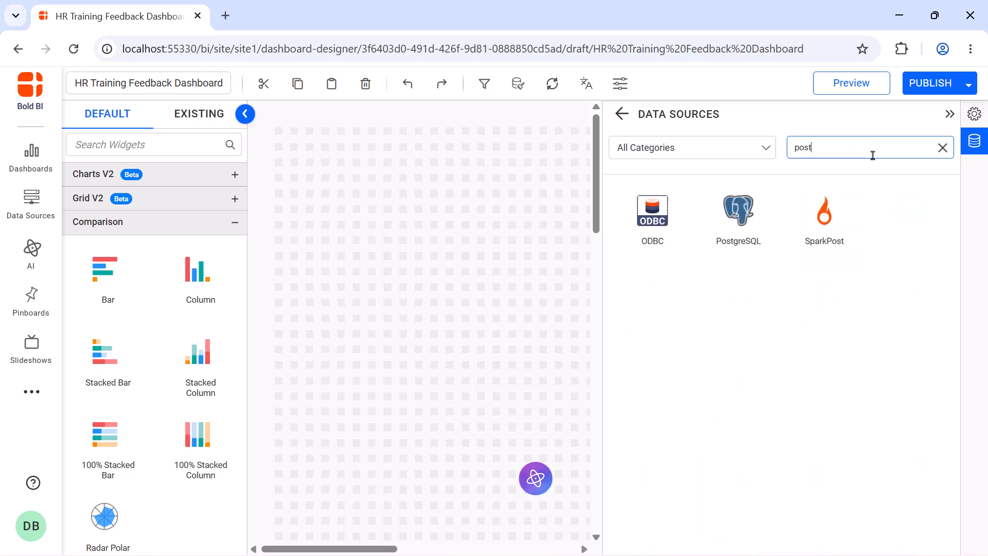
{"action": "left_click", "coordinate": [740, 213]}
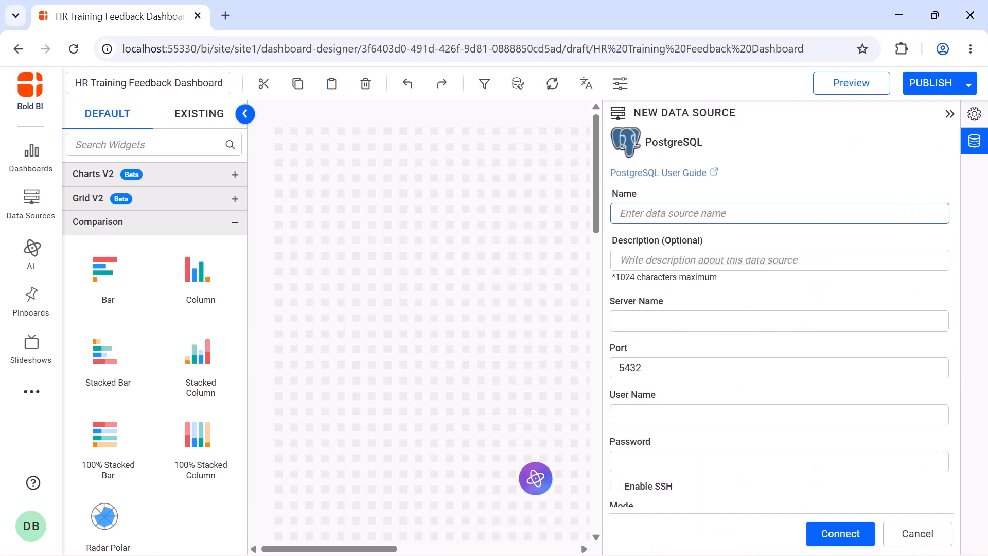
Step: Name the data source "HR Training Feedback Details" and fill in the server name, port, user name and password
{"action": "type", "text": "HR Training Feedback Details"}
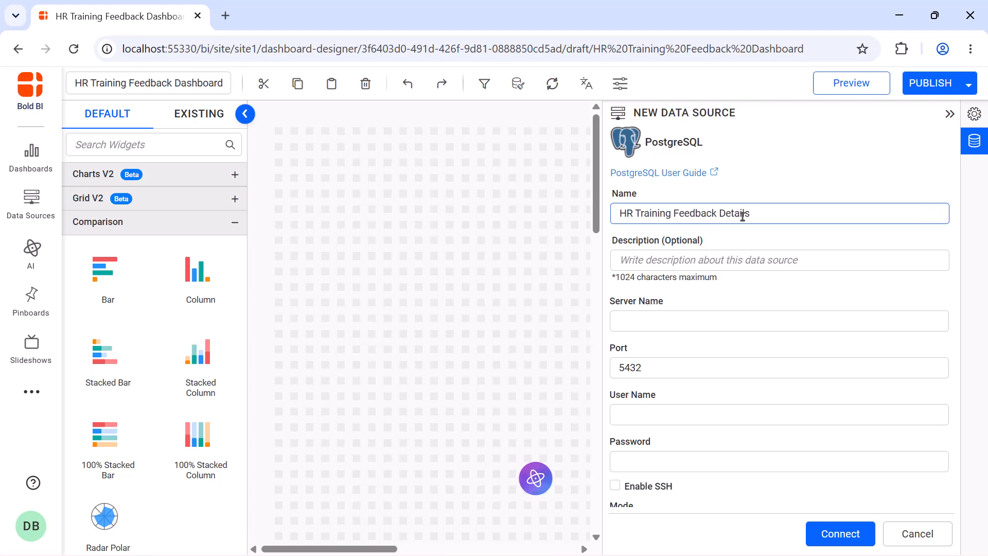
{"action": "left_click", "coordinate": [735, 321]}
{"action": "key", "text": "ctrl+v"}
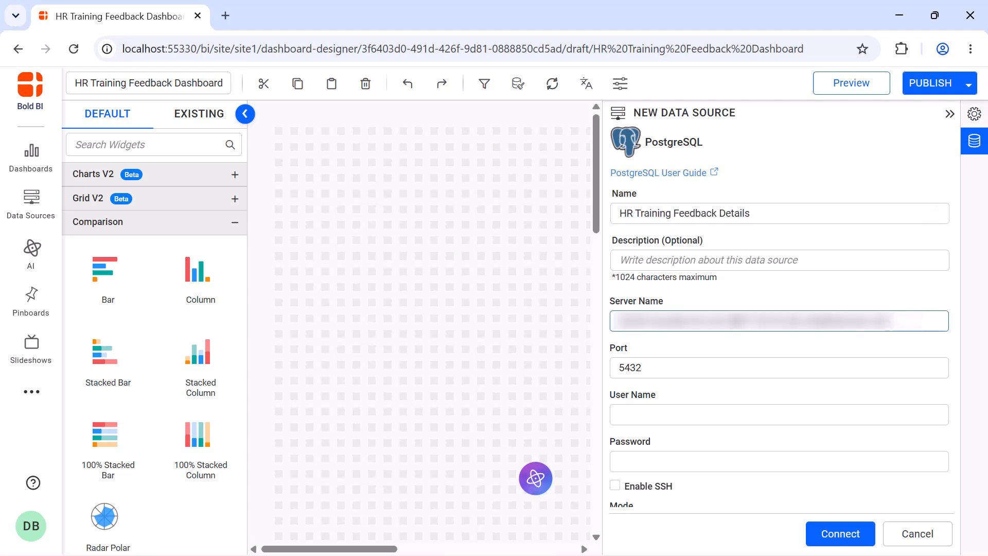
{"action": "left_click", "coordinate": [726, 362]}
{"action": "key", "text": "ctrl+a"}
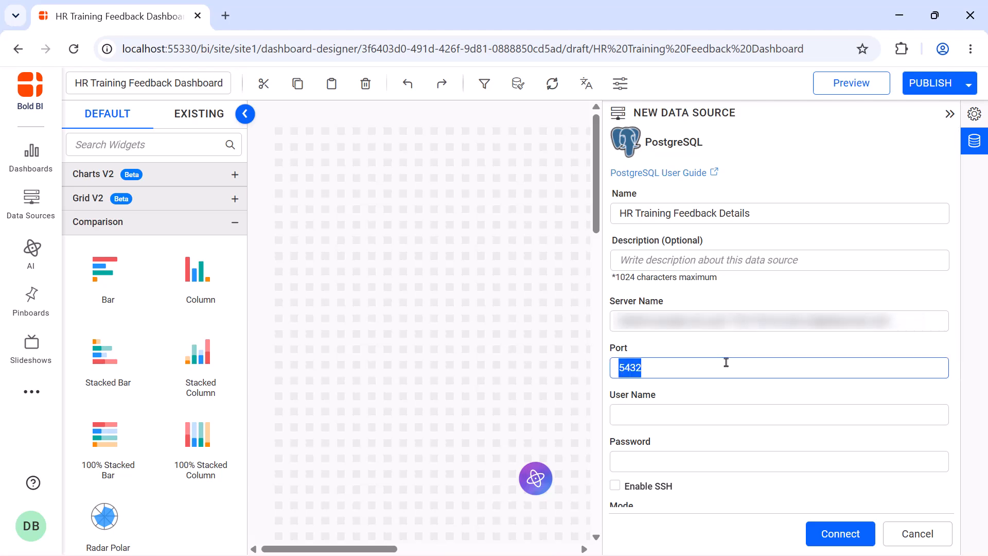
{"action": "key", "text": "ctrl+v"}
{"action": "left_click", "coordinate": [732, 409]}
{"action": "key", "text": "ctrl+v"}
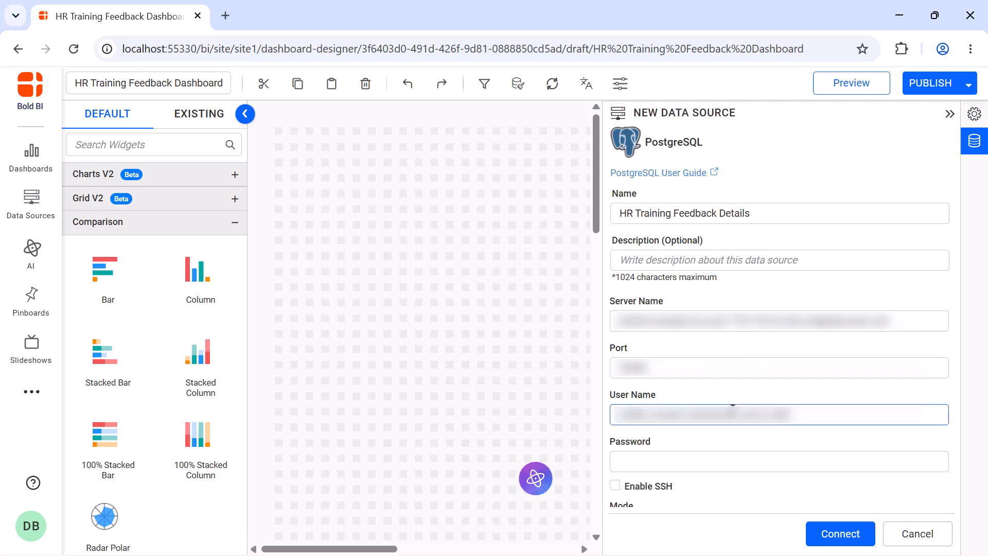
{"action": "left_click", "coordinate": [727, 456]}
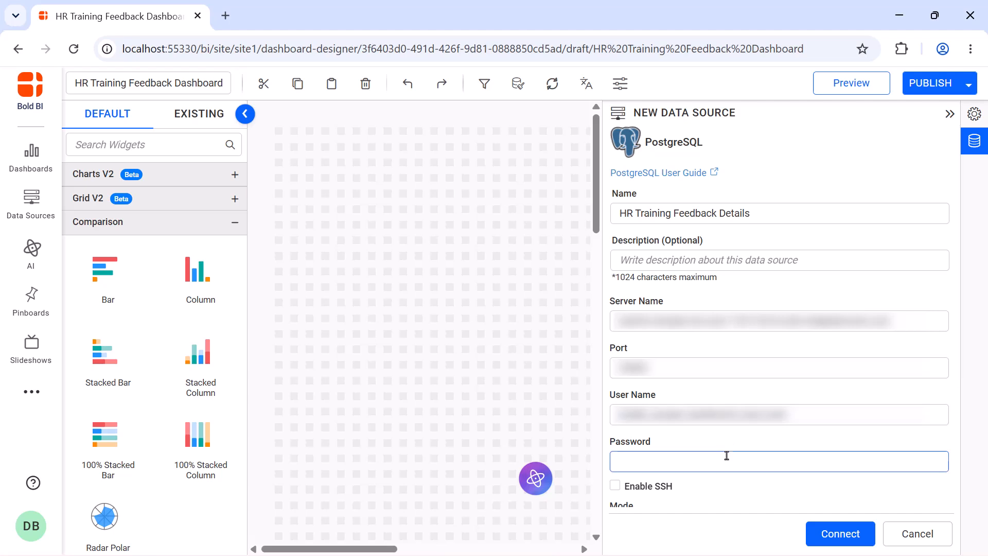
{"action": "key", "text": "ctrl+v"}
Step: Set the database to "sample-dashboards" and connect to it
{"action": "scroll", "coordinate": [727, 456], "scroll_direction": "down", "scroll_amount": 3}
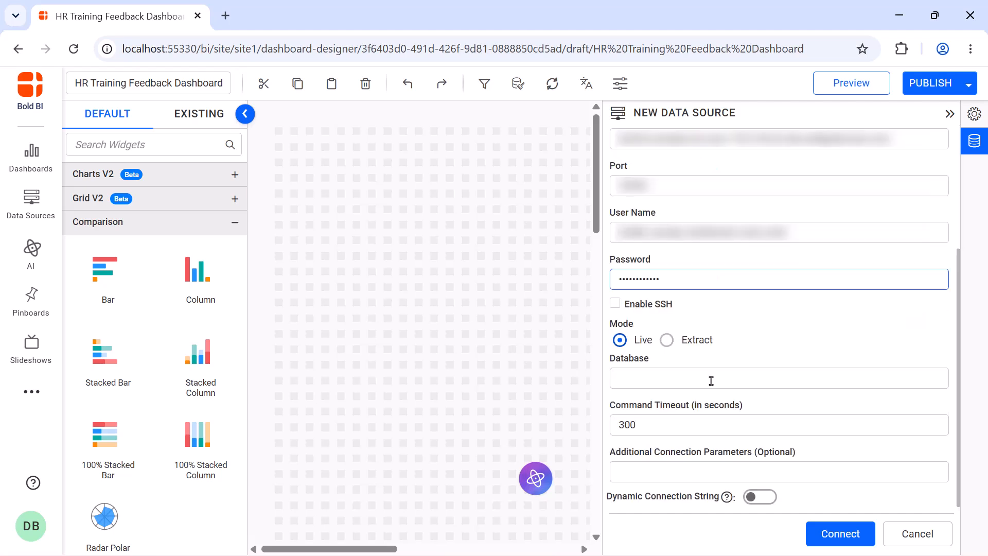
{"action": "left_click", "coordinate": [711, 380]}
{"action": "type", "text": "sample-dashboards"}
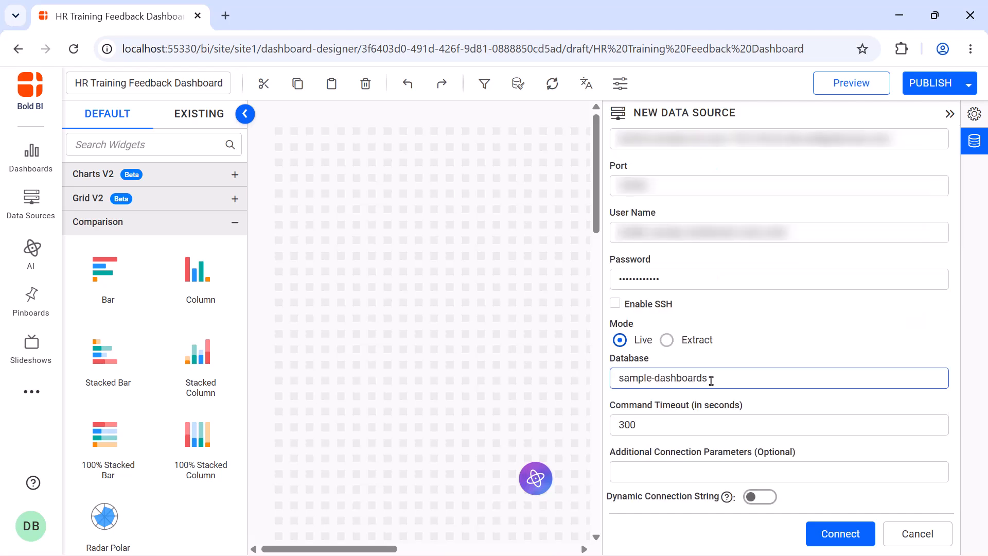
{"action": "left_click", "coordinate": [821, 533]}
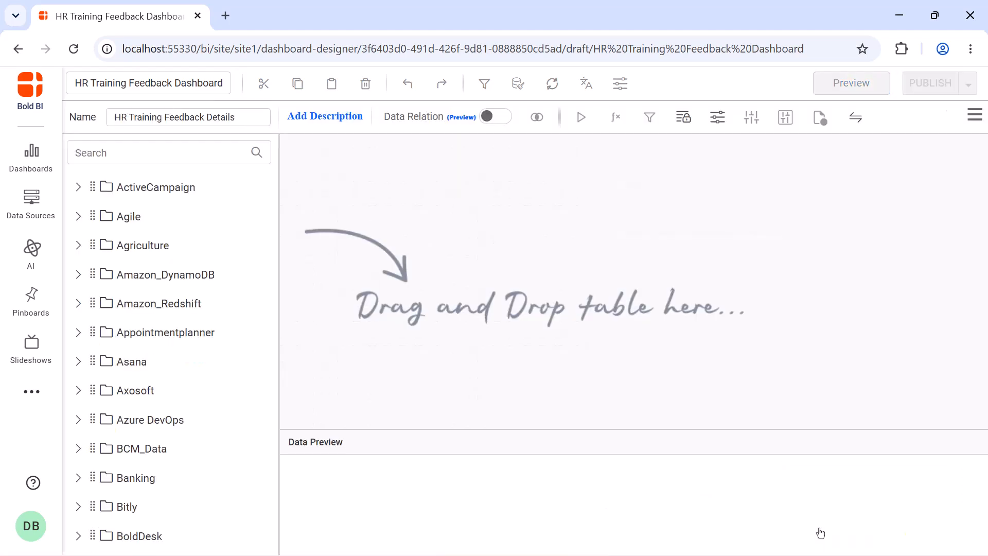
Step: Search the tables for "training" and add the HR_Training_Participants_Details table from HumanResources to the query canvas
{"action": "left_click", "coordinate": [172, 153]}
{"action": "type", "text": "training"}
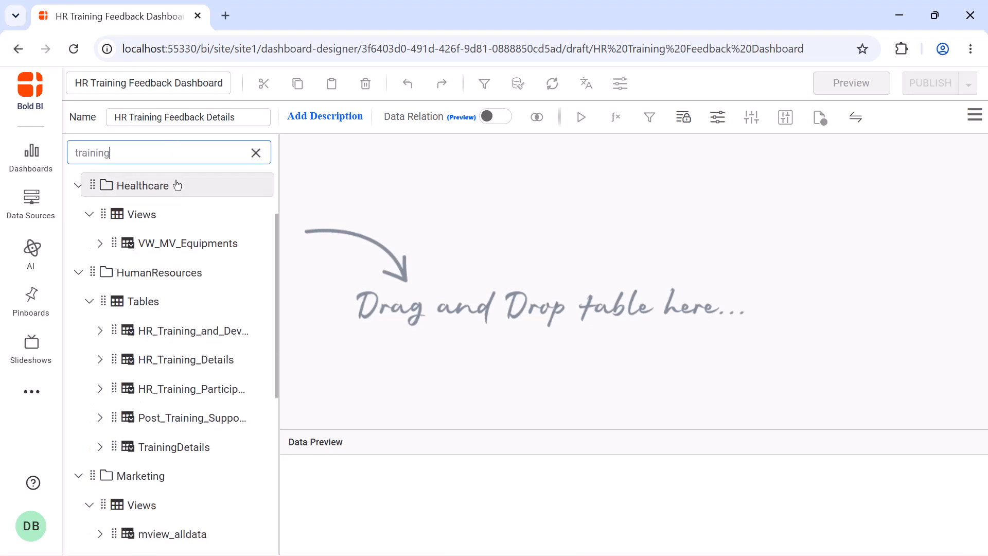
{"action": "scroll", "coordinate": [177, 185], "scroll_direction": "down", "scroll_amount": 1}
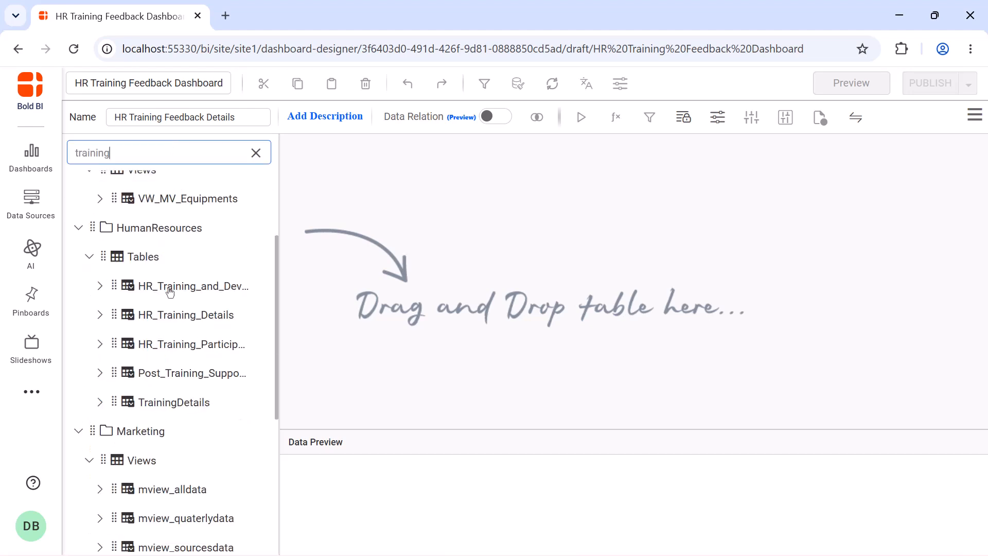
{"action": "left_click_drag", "start_coordinate": [166, 346], "coordinate": [470, 245]}
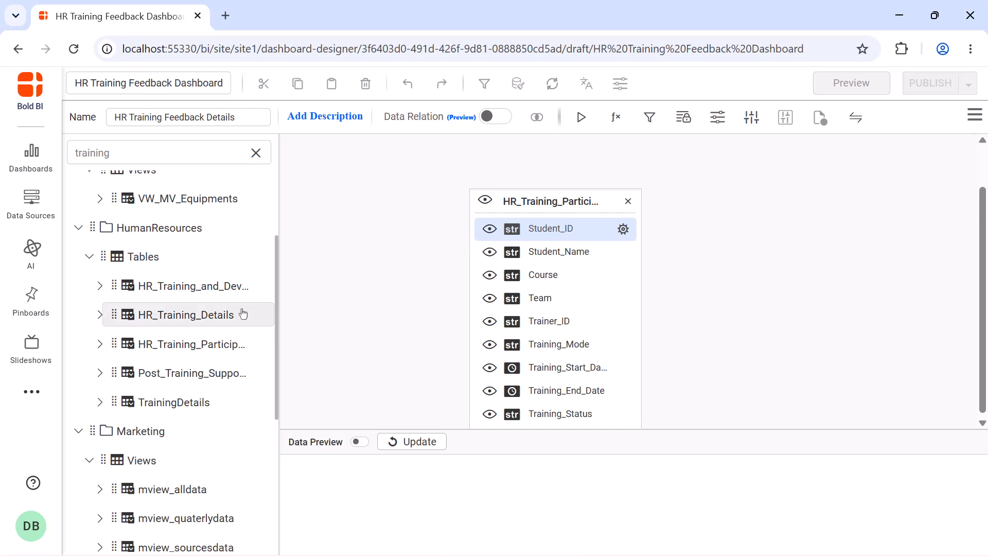
Step: Add the HR_Training_Details table and merge it with the participants table through an inner join on Student_ID
{"action": "left_click_drag", "start_coordinate": [246, 315], "coordinate": [649, 192]}
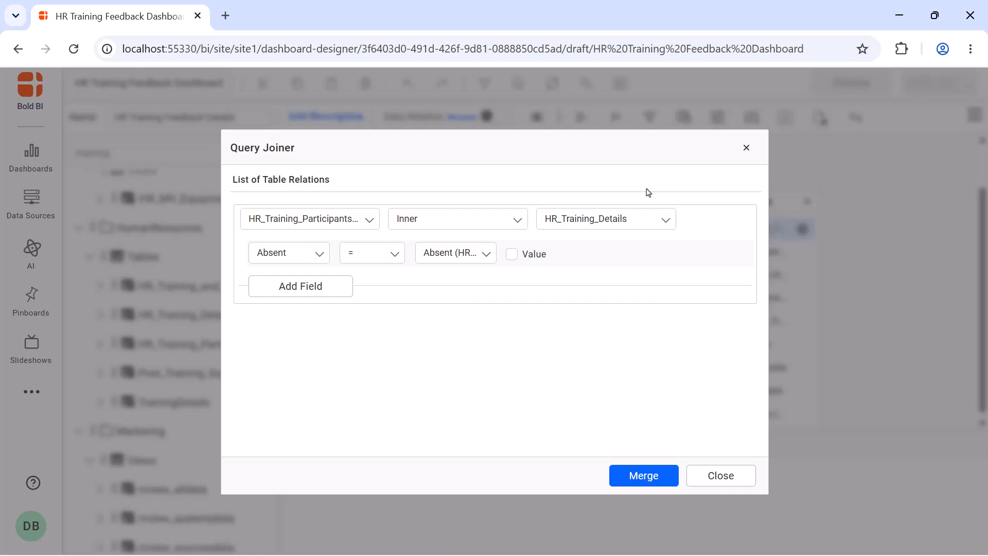
{"action": "left_click", "coordinate": [319, 254]}
{"action": "scroll", "coordinate": [327, 360], "scroll_direction": "down", "scroll_amount": 5}
{"action": "left_click", "coordinate": [298, 408]}
{"action": "left_click", "coordinate": [486, 254]}
{"action": "type", "text": "st"}
{"action": "left_click", "coordinate": [492, 434]}
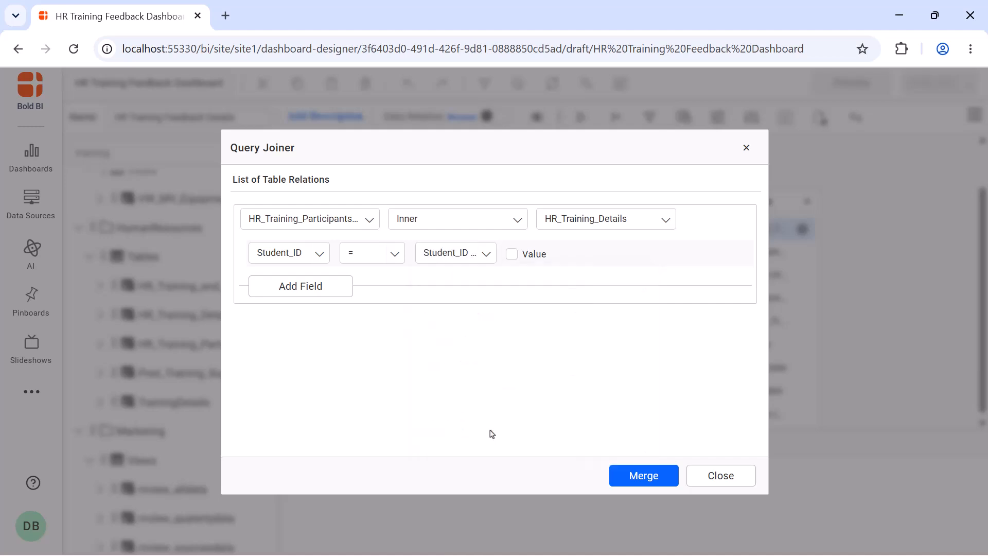
{"action": "left_click", "coordinate": [620, 482]}
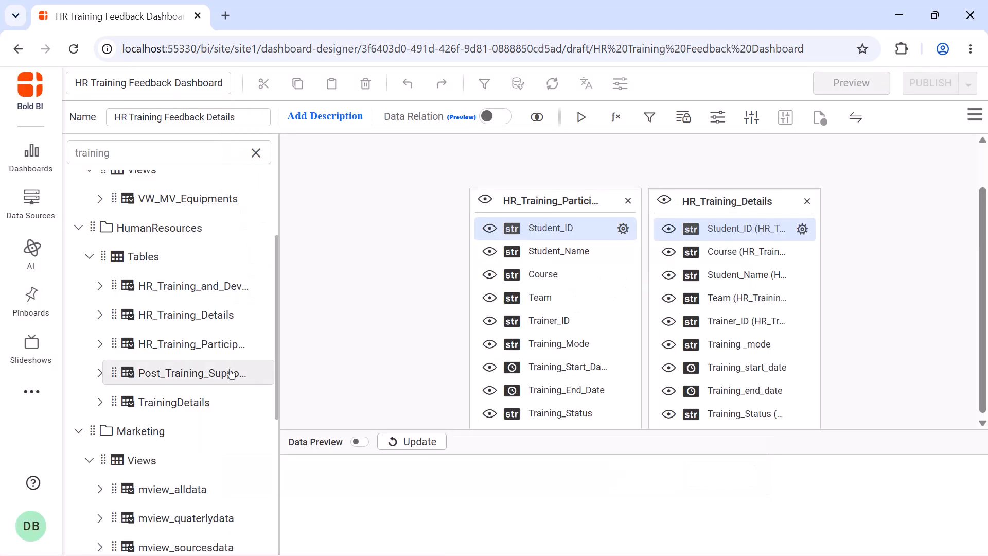
Step: Add the Post_Training_Support table and merge it through an inner join matching Student_ID to Participant_ID
{"action": "left_click_drag", "start_coordinate": [191, 372], "coordinate": [831, 194]}
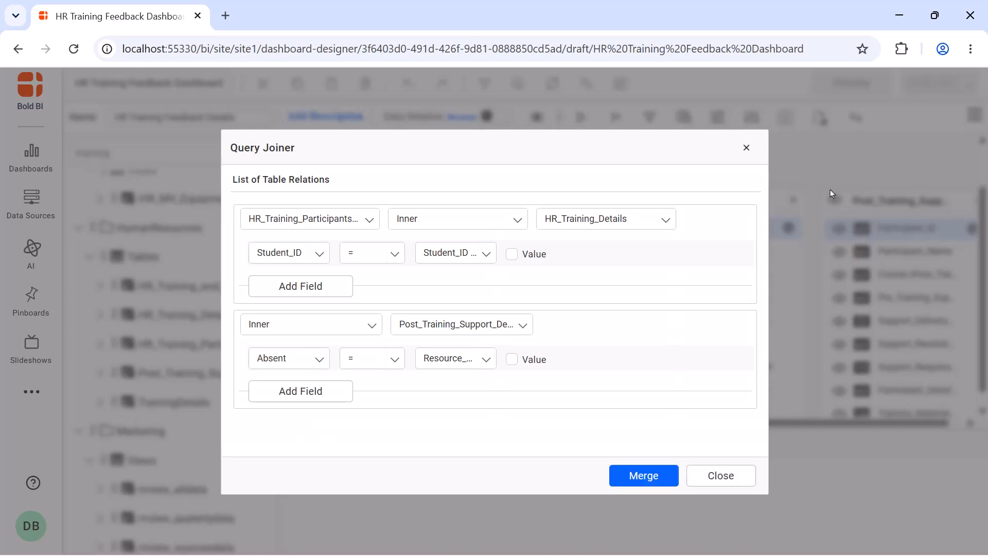
{"action": "left_click", "coordinate": [319, 359]}
{"action": "type", "text": "st"}
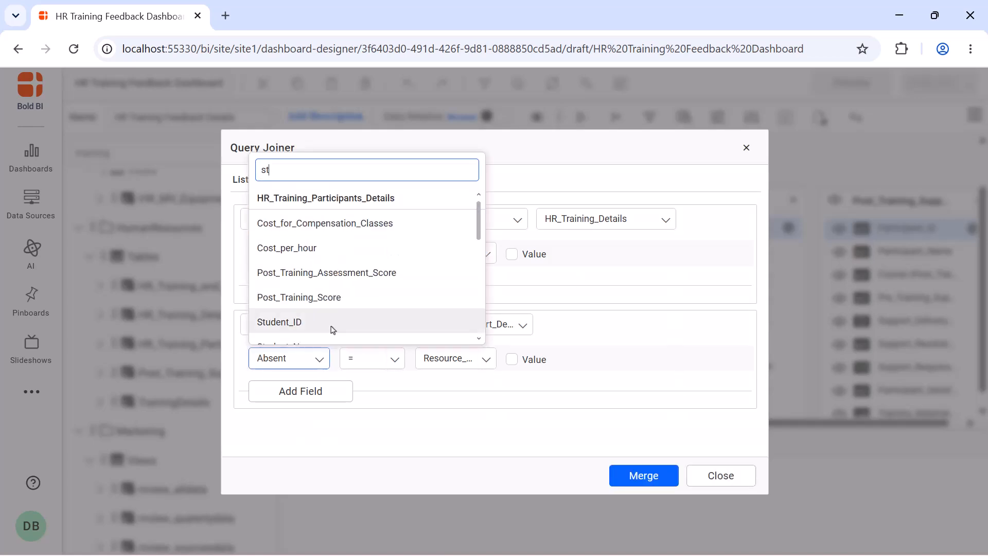
{"action": "left_click", "coordinate": [331, 322]}
{"action": "left_click", "coordinate": [463, 367]}
{"action": "type", "text": "p"}
{"action": "left_click", "coordinate": [450, 485]}
{"action": "left_click", "coordinate": [639, 476]}
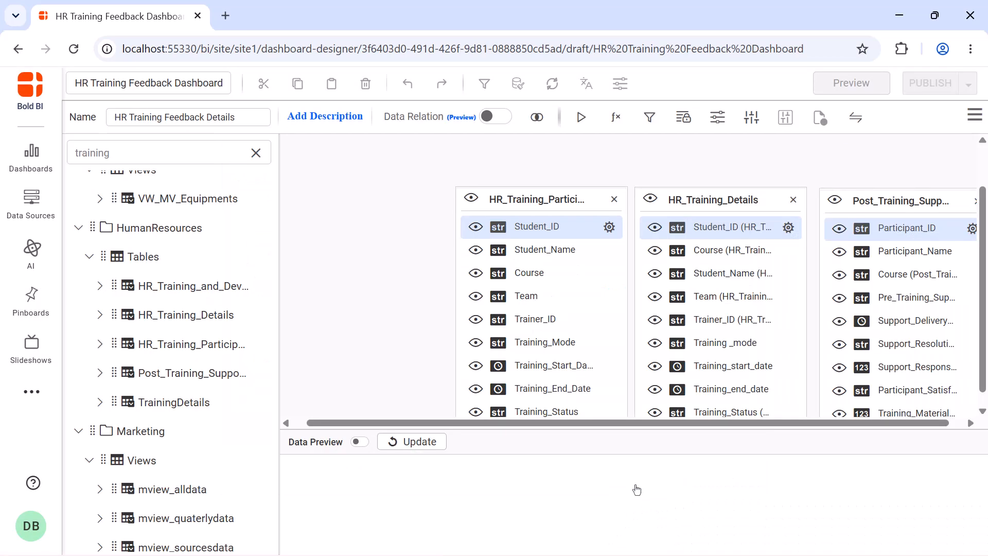
Step: Run the joined query, look through its previewed records, and save the data source
{"action": "left_click", "coordinate": [578, 127]}
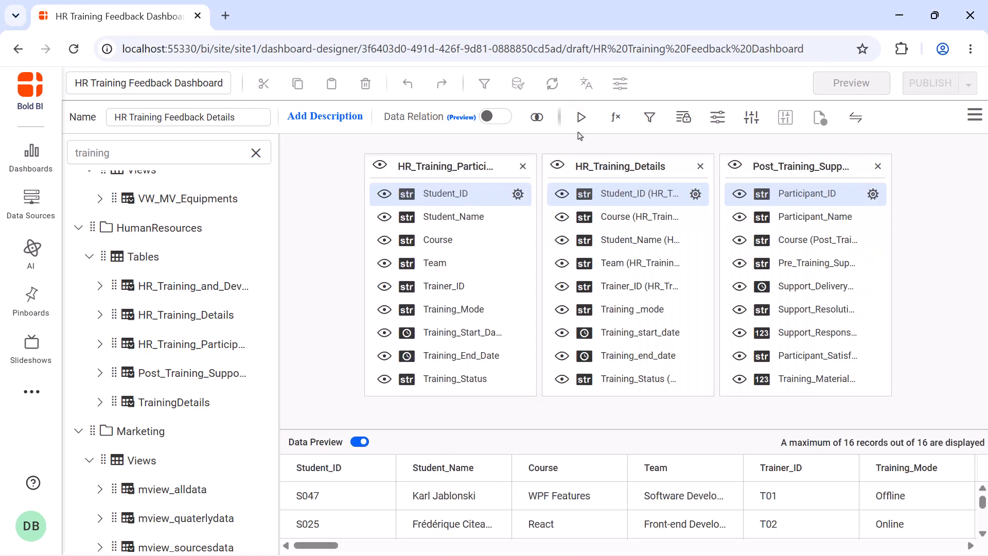
{"action": "scroll", "coordinate": [513, 484], "scroll_direction": "down", "scroll_amount": 6}
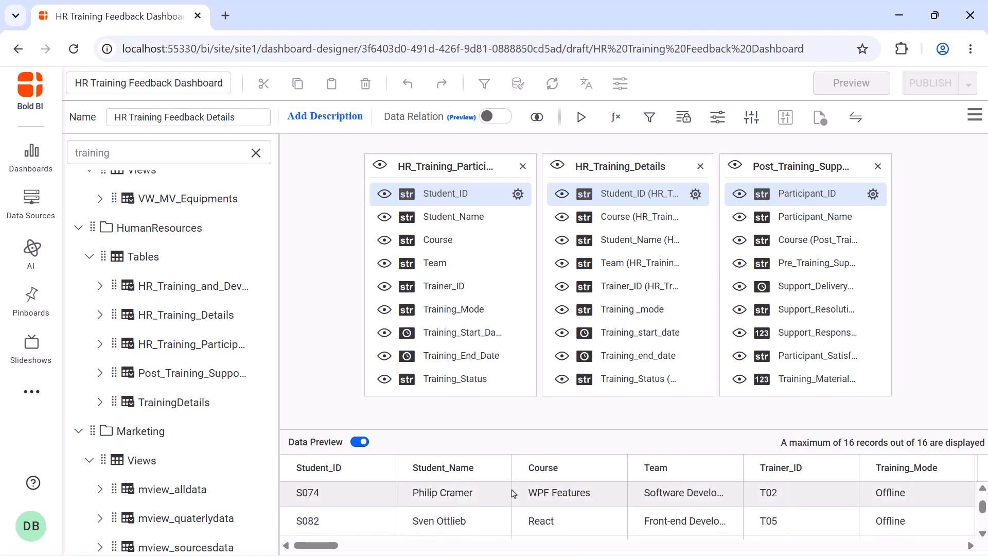
{"action": "scroll", "coordinate": [513, 495], "scroll_direction": "down", "scroll_amount": 2}
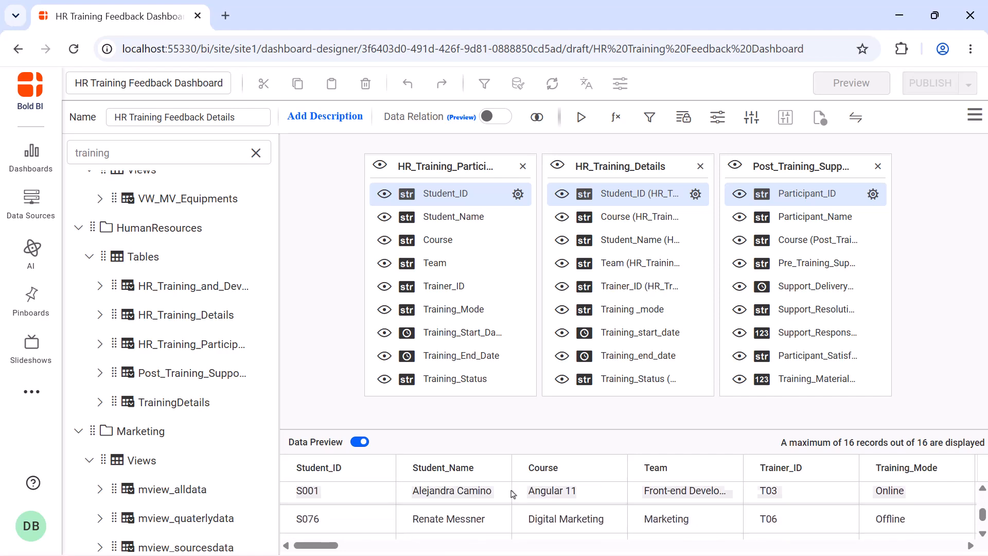
{"action": "left_click", "coordinate": [974, 117]}
{"action": "left_click", "coordinate": [952, 160]}
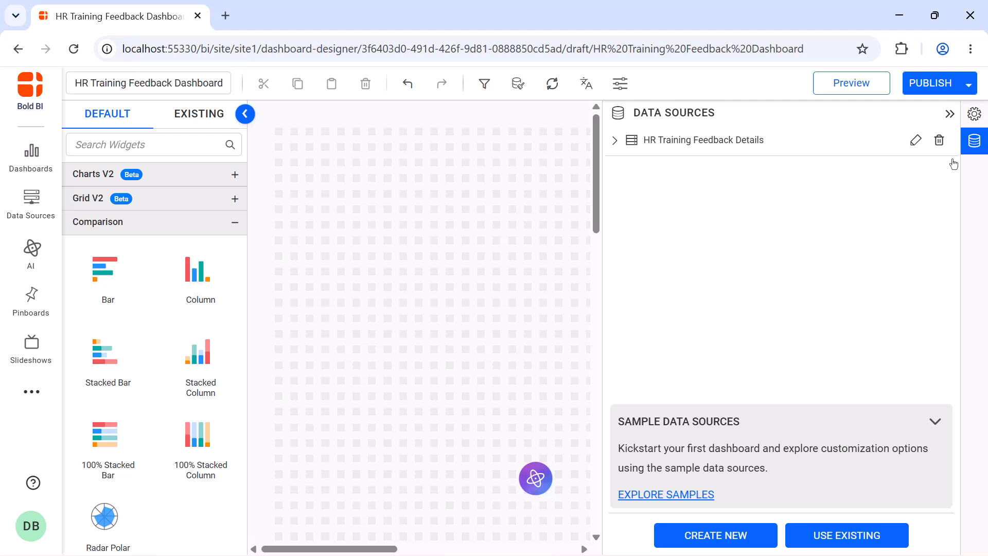
Step: Find the Combo Box widget, place it in the canvas's upper-left corner and resize it to 4 x 9 cells
{"action": "left_click", "coordinate": [950, 114]}
{"action": "left_click", "coordinate": [214, 138]}
{"action": "type", "text": "combo"}
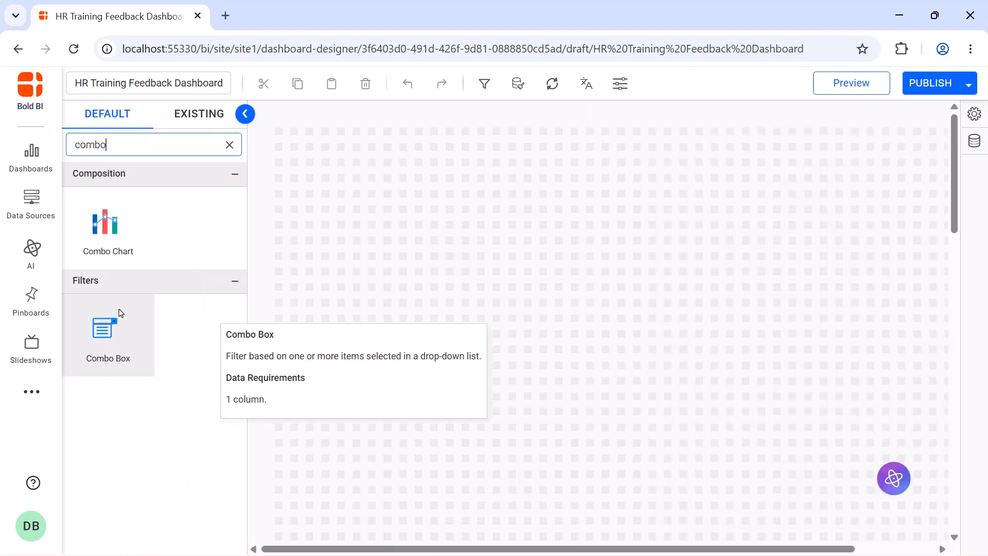
{"action": "left_click_drag", "start_coordinate": [119, 310], "coordinate": [277, 135]}
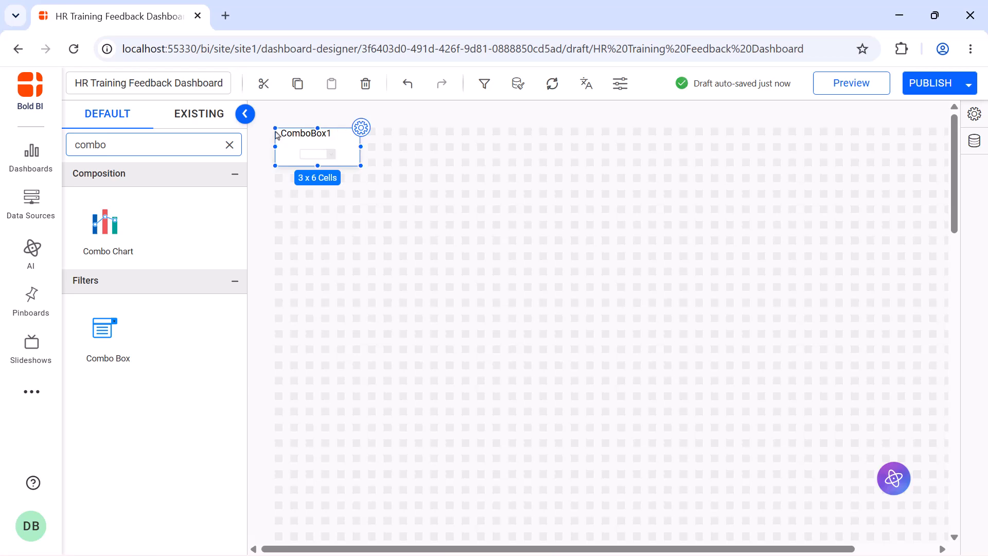
{"action": "left_click_drag", "start_coordinate": [362, 165], "coordinate": [397, 175]}
Step: Name the combo box "Select Course" and assign the Course dimension as its value
{"action": "left_click", "coordinate": [409, 129]}
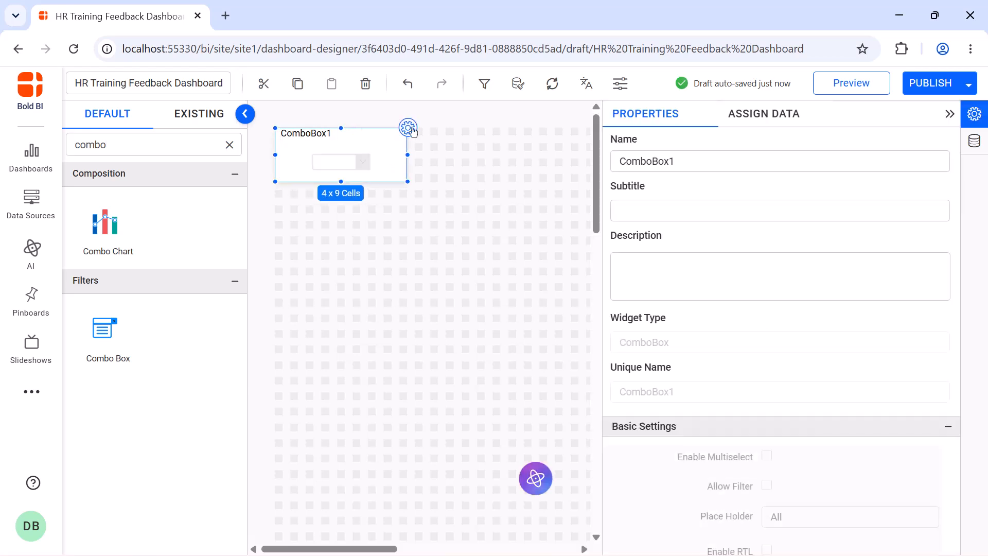
{"action": "left_click", "coordinate": [687, 153]}
{"action": "key", "text": "ctrl+a"}
{"action": "key", "text": "BackSpace"}
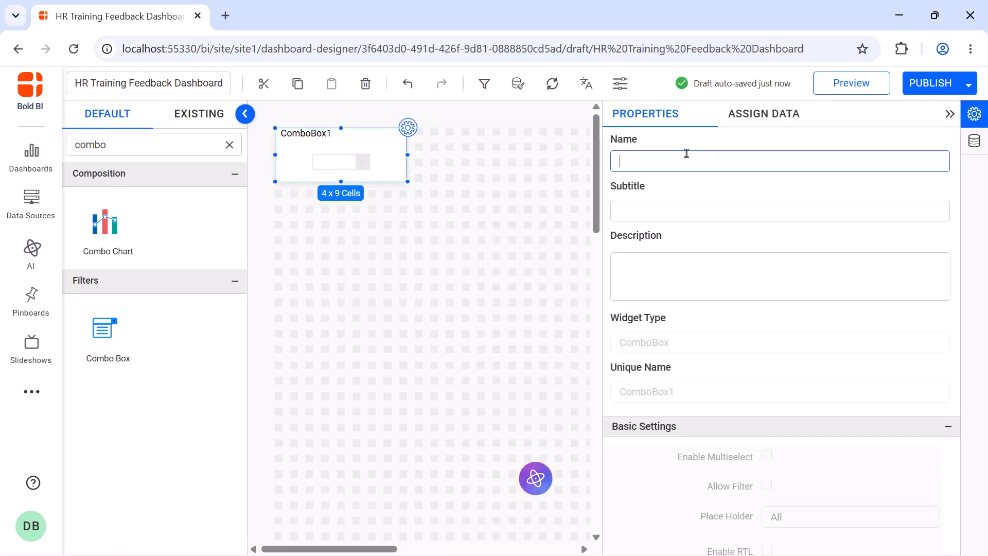
{"action": "type", "text": "Select Course"}
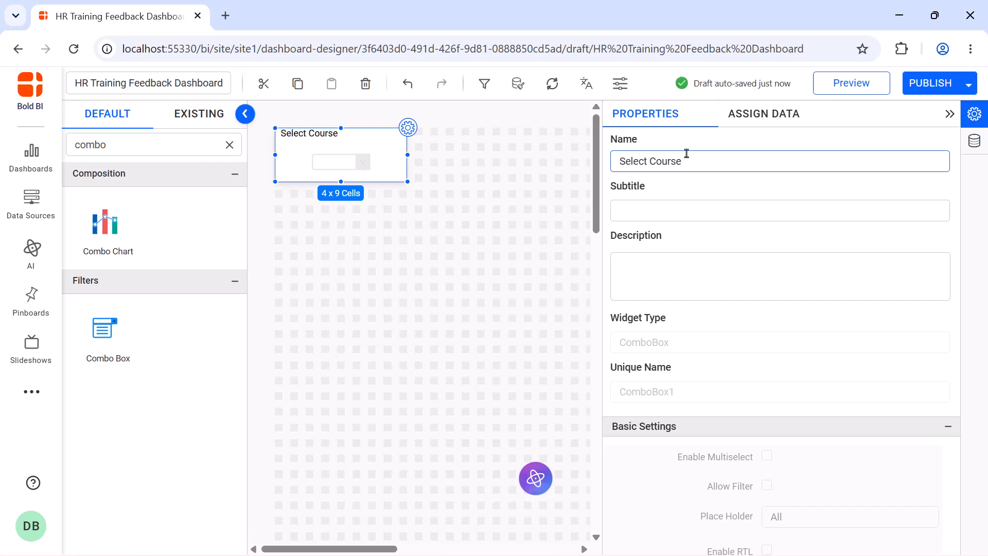
{"action": "left_click", "coordinate": [754, 126]}
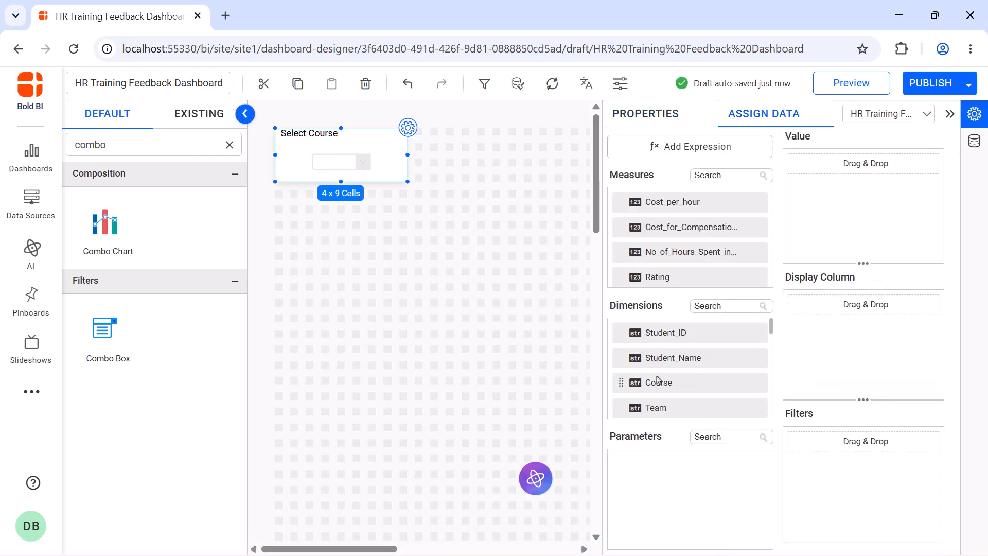
{"action": "left_click_drag", "start_coordinate": [658, 380], "coordinate": [796, 207]}
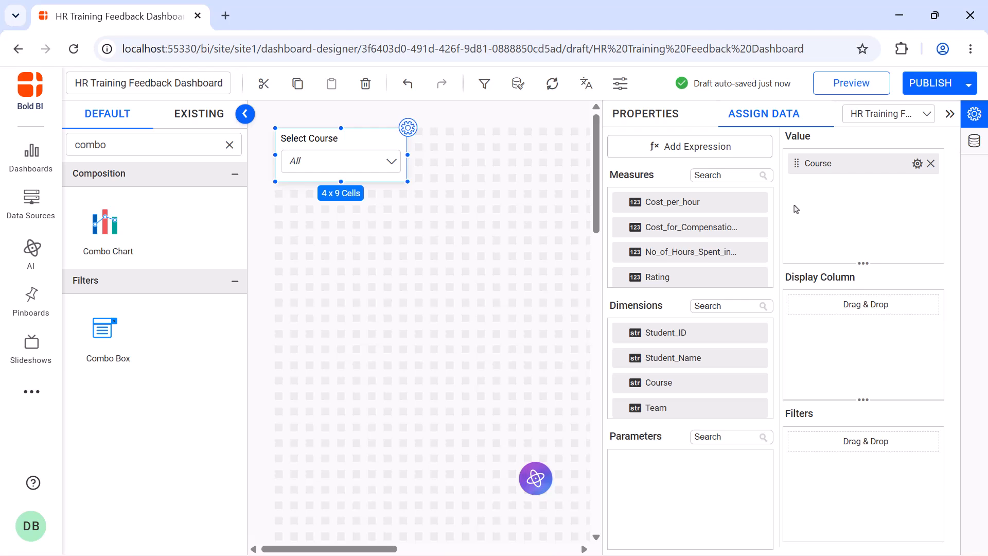
Step: Enable multiselect and allow filtering in the combo box's basic settings
{"action": "left_click", "coordinate": [651, 117]}
{"action": "scroll", "coordinate": [768, 194], "scroll_direction": "down", "scroll_amount": 5}
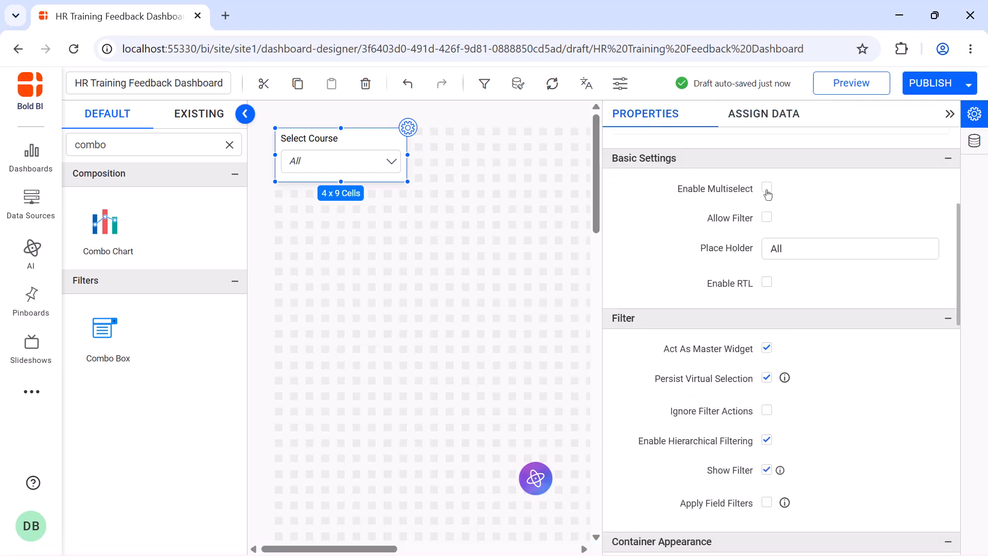
{"action": "left_click", "coordinate": [766, 189]}
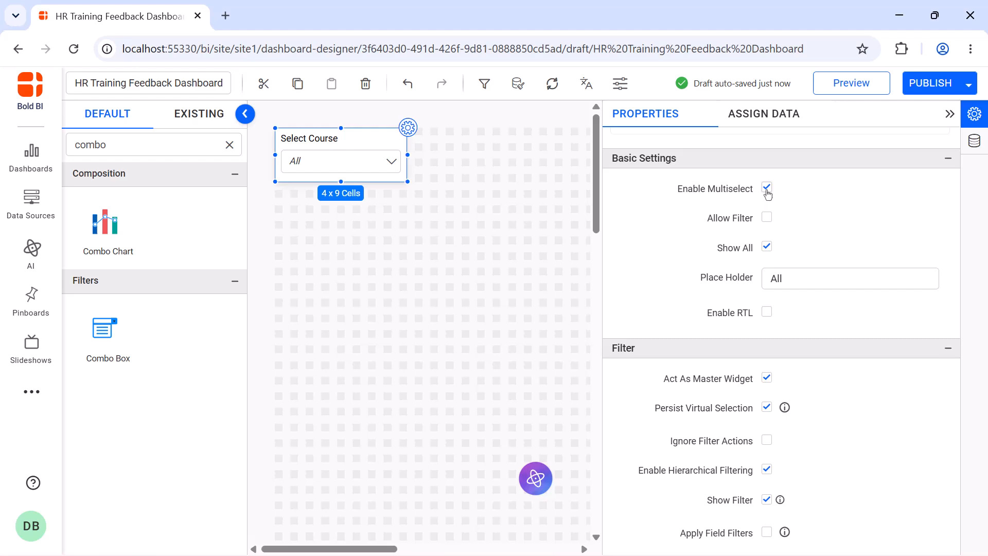
{"action": "left_click", "coordinate": [766, 219]}
Step: Turn off the combo box's automatic title font size and set the title font size to 16
{"action": "scroll", "coordinate": [767, 256], "scroll_direction": "down", "scroll_amount": 10}
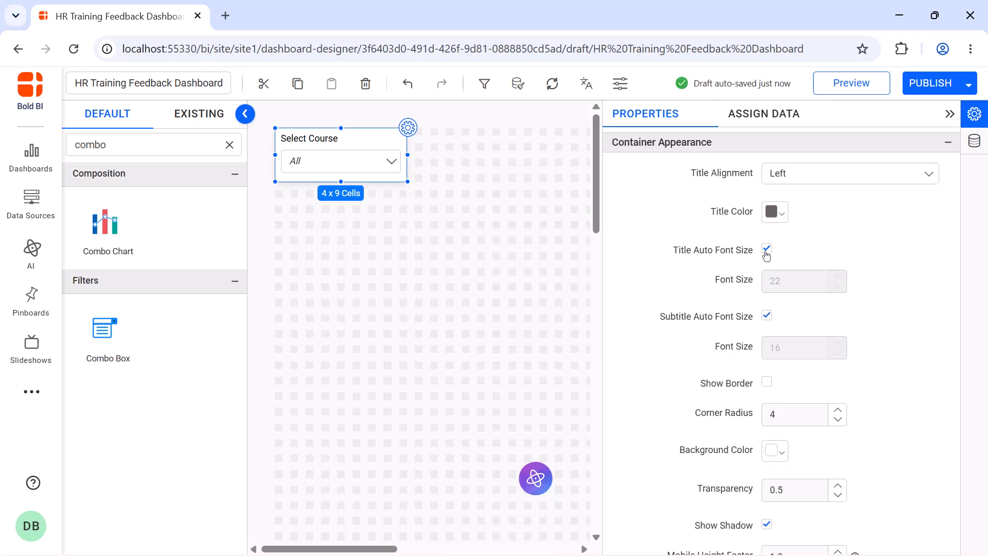
{"action": "left_click", "coordinate": [767, 249]}
{"action": "double_click", "coordinate": [776, 281]}
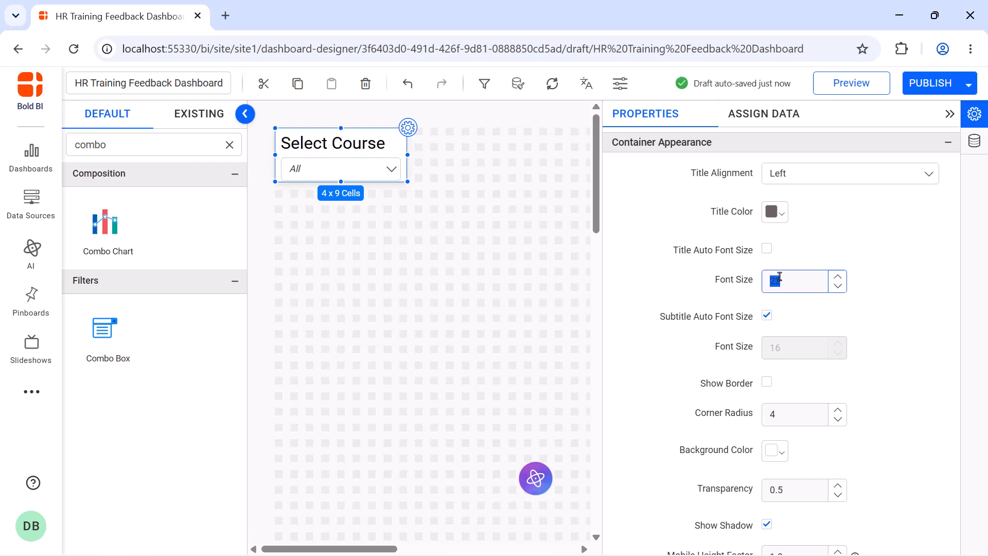
{"action": "type", "text": "16"}
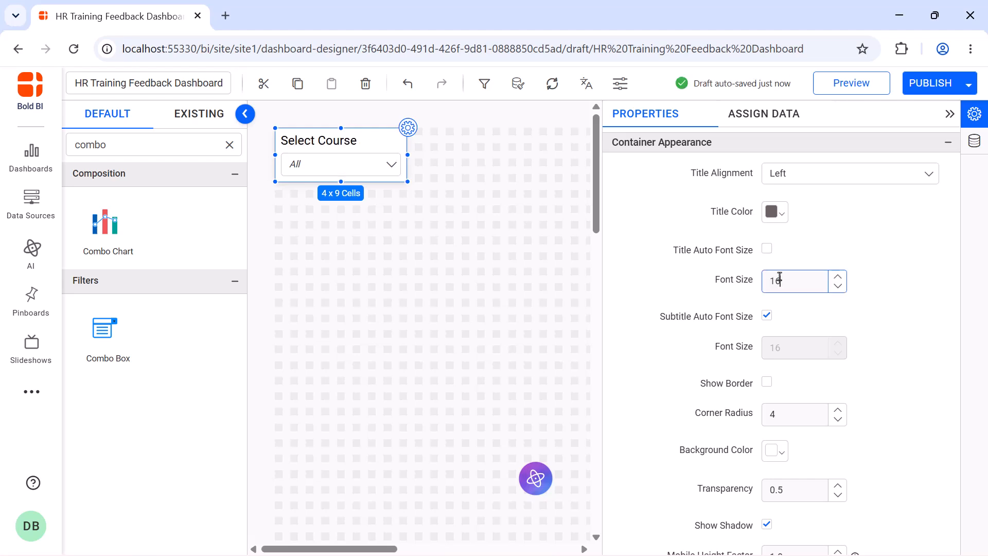
{"action": "left_click", "coordinate": [951, 115]}
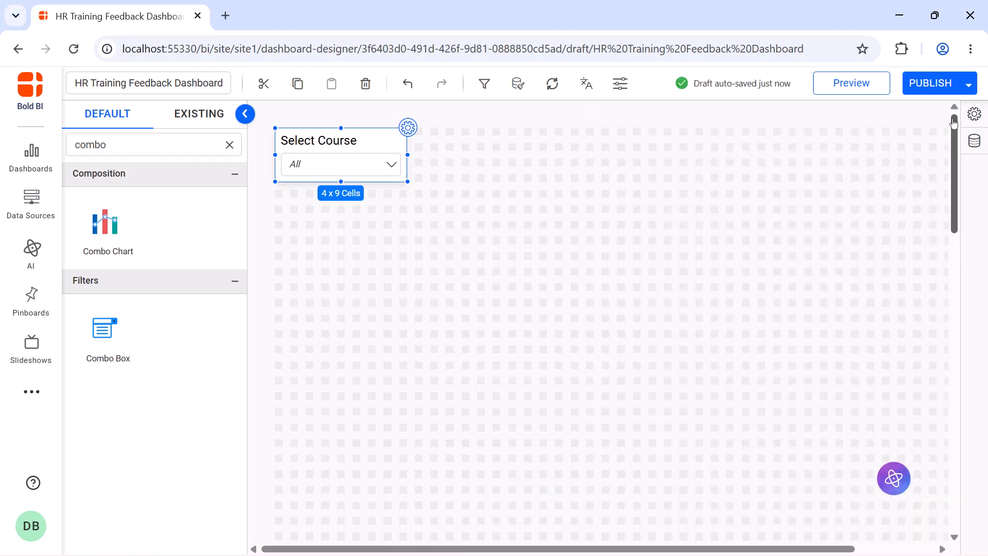
Step: Add a 4 x 10 cell Number Card beside the Select Course combo box and name it "Positive Feedback Count"
{"action": "left_click", "coordinate": [230, 144]}
{"action": "type", "text": "num"}
{"action": "left_click_drag", "start_coordinate": [119, 234], "coordinate": [553, 183]}
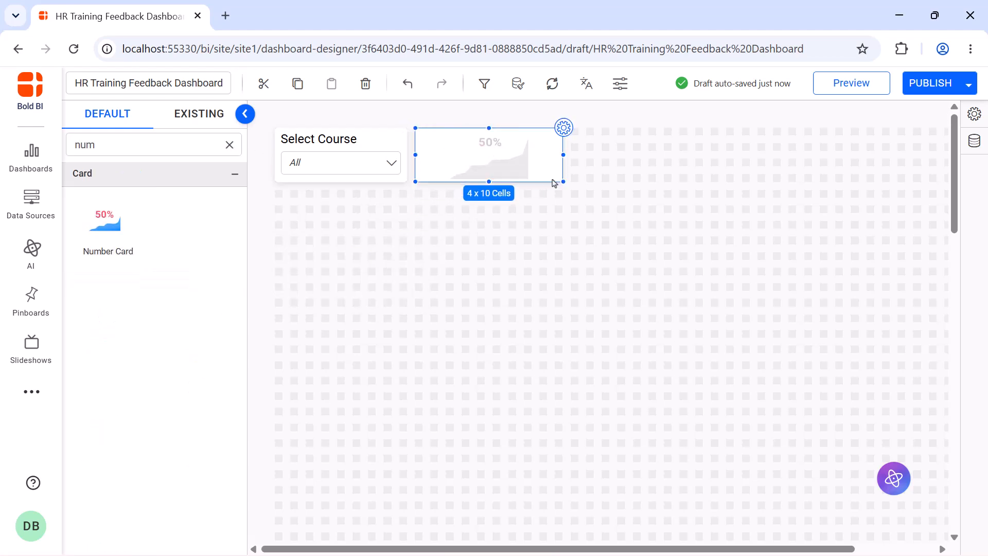
{"action": "left_click", "coordinate": [563, 128]}
{"action": "left_click", "coordinate": [696, 154]}
{"action": "key", "text": "ctrl+a"}
{"action": "key", "text": "BackSpace"}
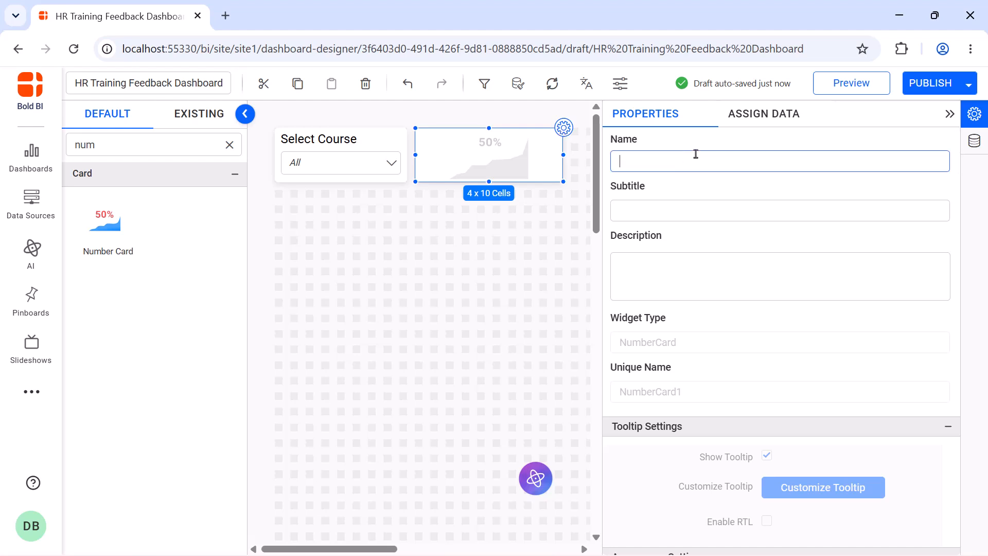
{"action": "type", "text": "Positive Feedback Count"}
Step: Create and save an expression named Promotors with the formula IF([Rating]>=3.5,1,0)
{"action": "left_click", "coordinate": [765, 115]}
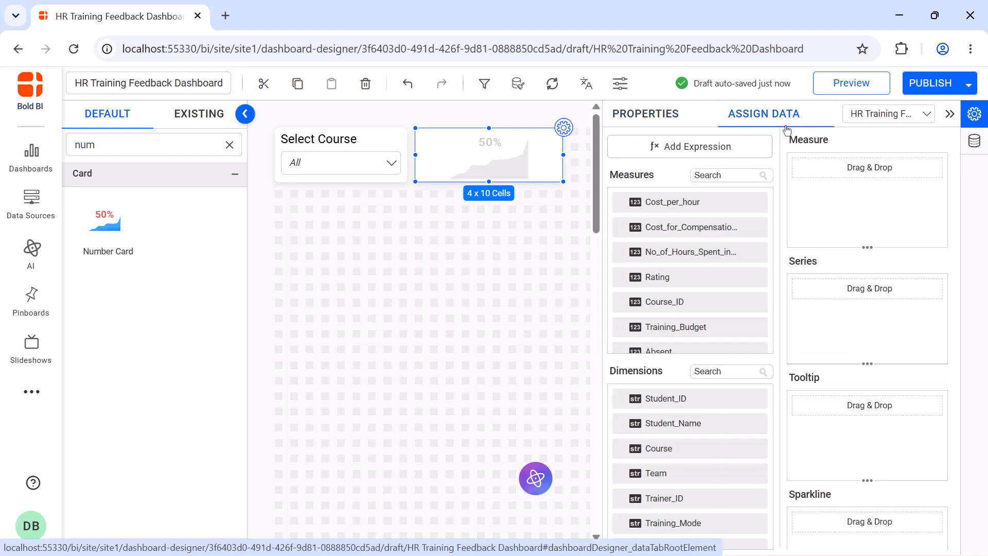
{"action": "left_click", "coordinate": [743, 147]}
{"action": "double_click", "coordinate": [516, 166]}
{"action": "type", "text": "Promotors"}
{"action": "left_click", "coordinate": [515, 214]}
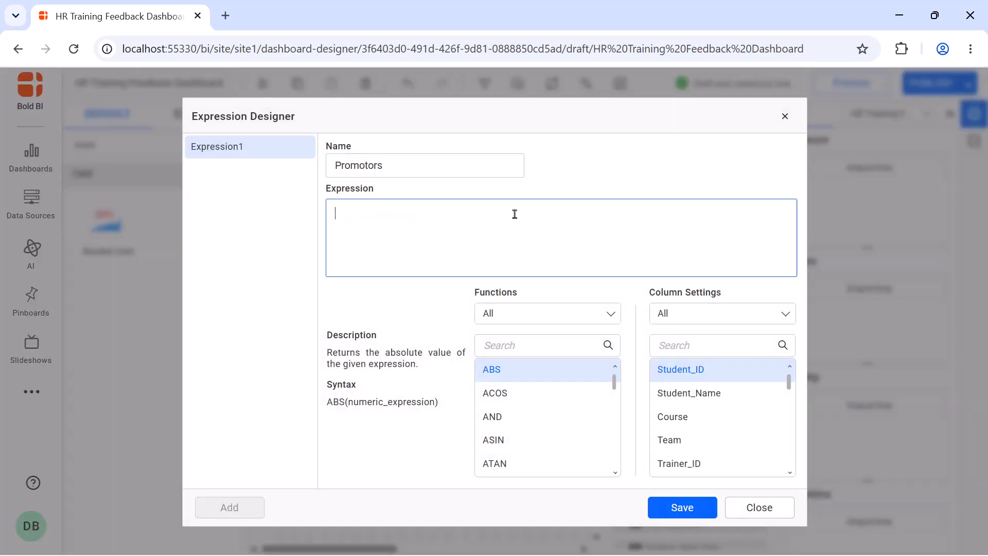
{"action": "type", "text": "IF([Rating]>=3.5,1,0)"}
{"action": "left_click", "coordinate": [674, 506]}
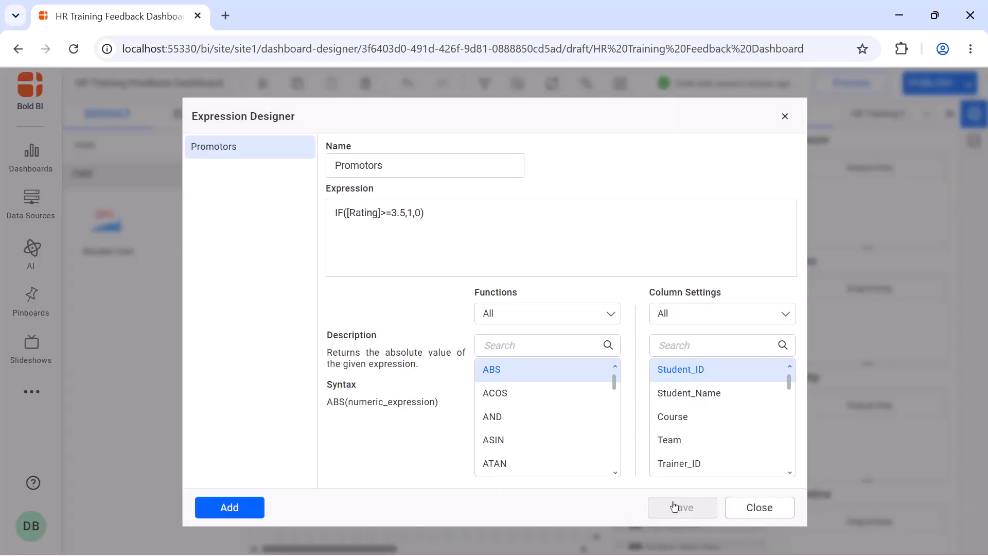
{"action": "left_click", "coordinate": [784, 116]}
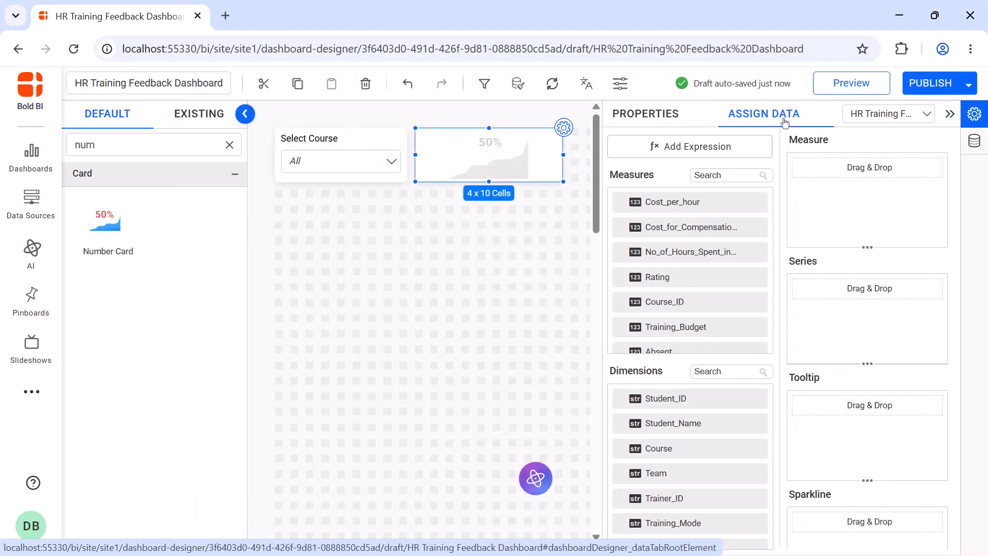
Step: Find the Promotors expression and assign it as the Positive Feedback Count card's measure
{"action": "left_click", "coordinate": [736, 175]}
{"action": "type", "text": "pr"}
{"action": "left_click_drag", "start_coordinate": [731, 278], "coordinate": [852, 221]}
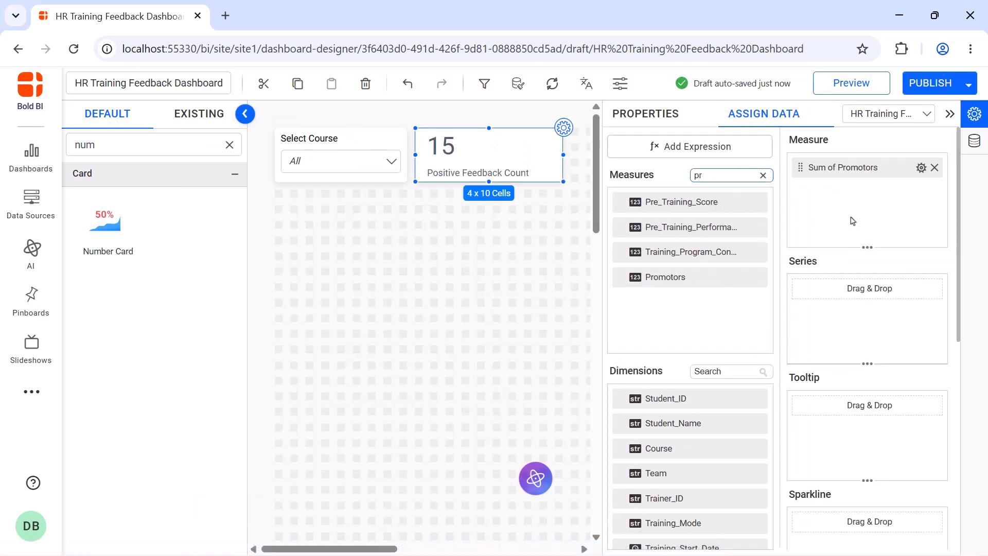
Step: Center the Positive Feedback Count card's content horizontally and set a fixed measure font size of 20
{"action": "left_click", "coordinate": [644, 124]}
{"action": "scroll", "coordinate": [817, 190], "scroll_direction": "down", "scroll_amount": 10}
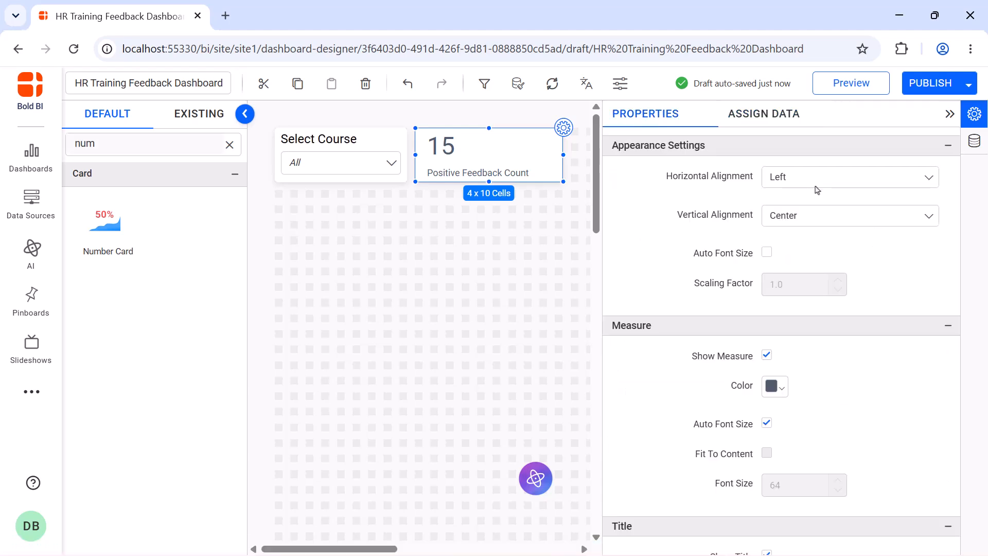
{"action": "left_click", "coordinate": [816, 186]}
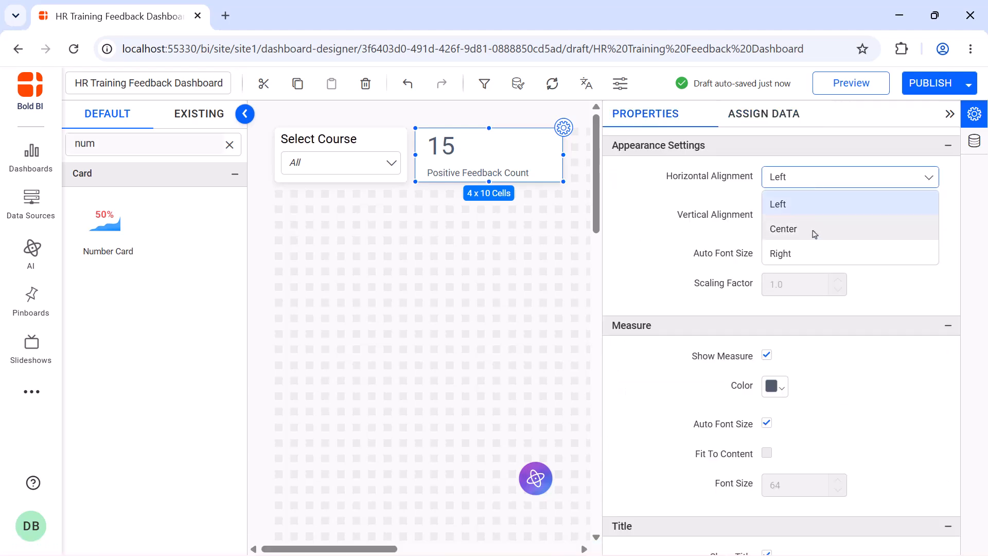
{"action": "left_click", "coordinate": [814, 231]}
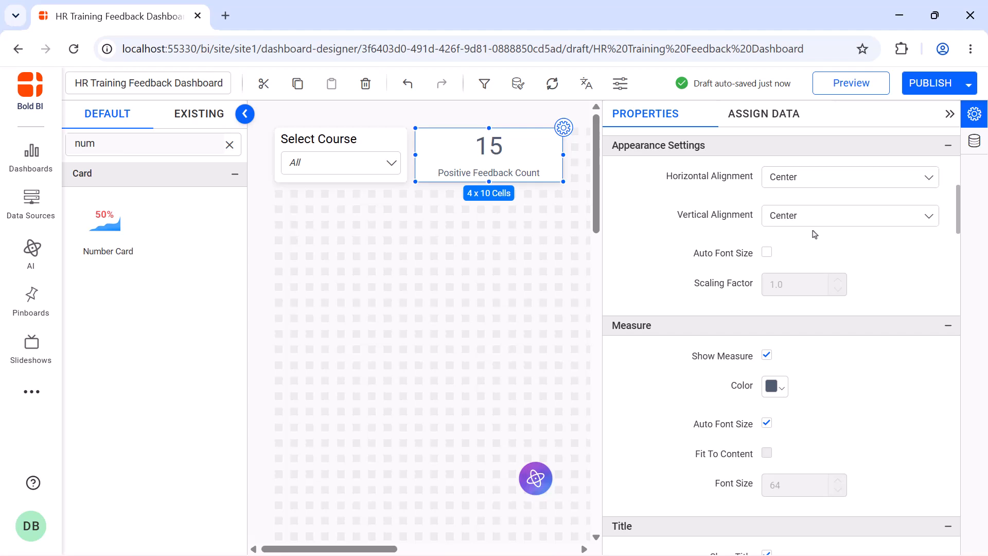
{"action": "left_click", "coordinate": [767, 425]}
{"action": "double_click", "coordinate": [805, 486]}
{"action": "type", "text": "20"}
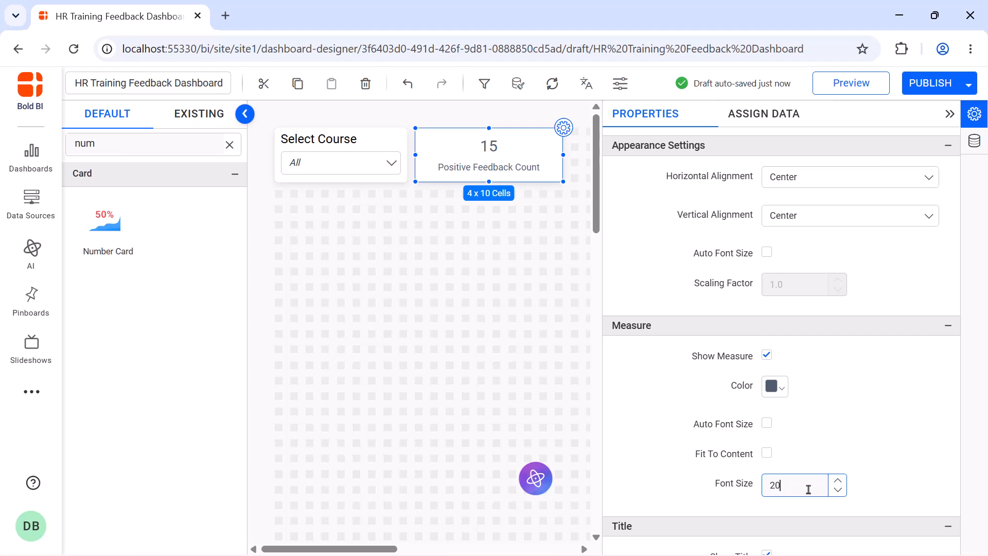
Step: Place the Positive Feedback Count card's title at the top with auto font size off, and enable animation
{"action": "scroll", "coordinate": [808, 489], "scroll_direction": "down", "scroll_amount": 7}
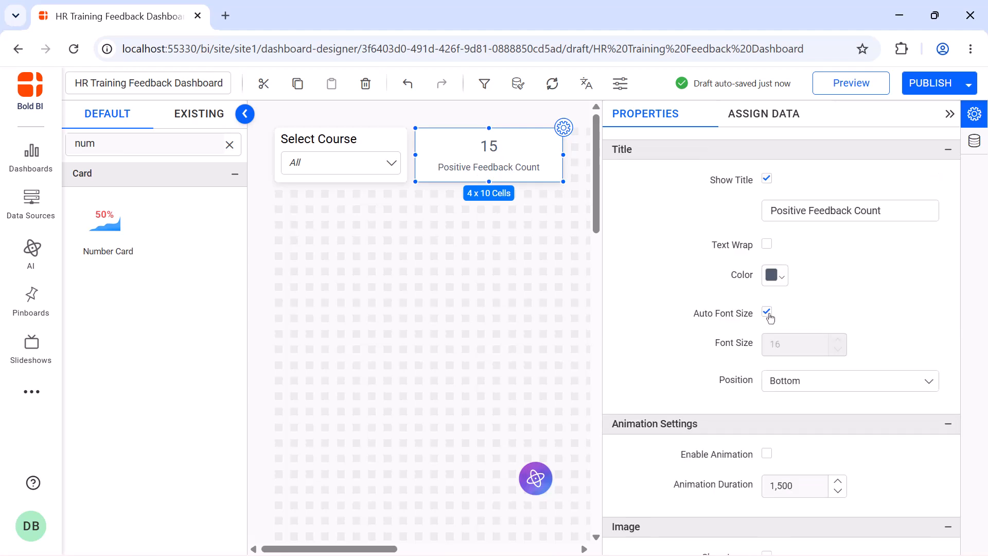
{"action": "left_click", "coordinate": [768, 313]}
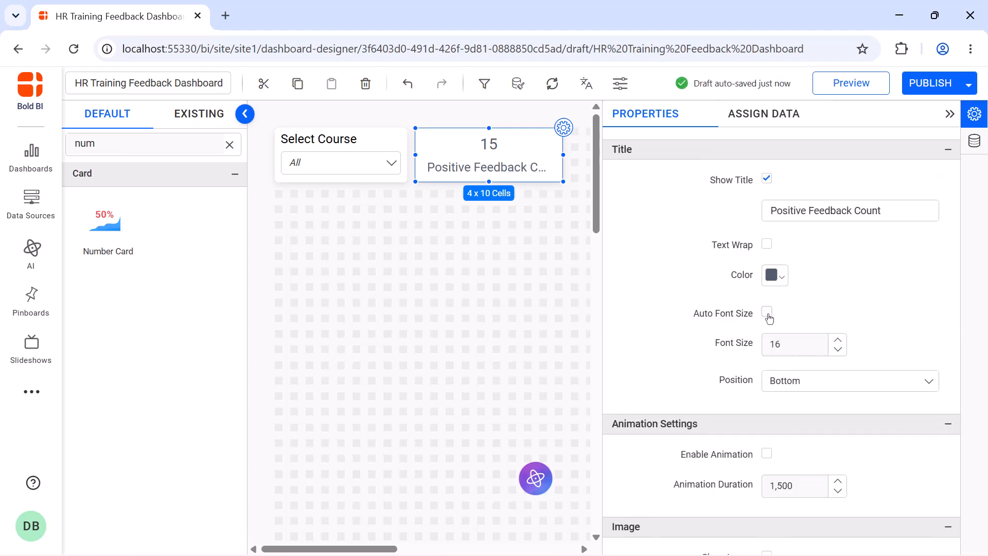
{"action": "left_click", "coordinate": [771, 381]}
{"action": "left_click", "coordinate": [774, 406]}
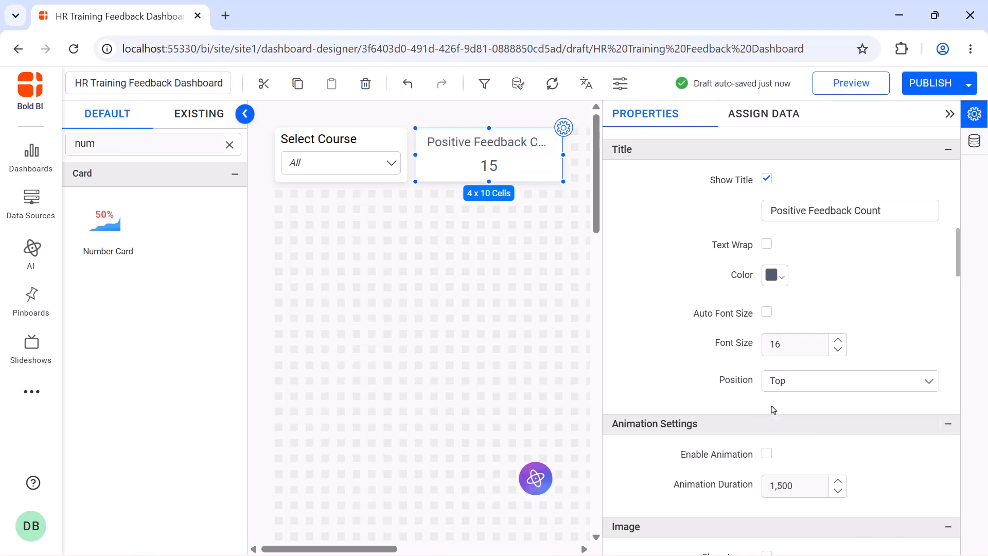
{"action": "left_click", "coordinate": [768, 453]}
{"action": "left_click", "coordinate": [951, 115]}
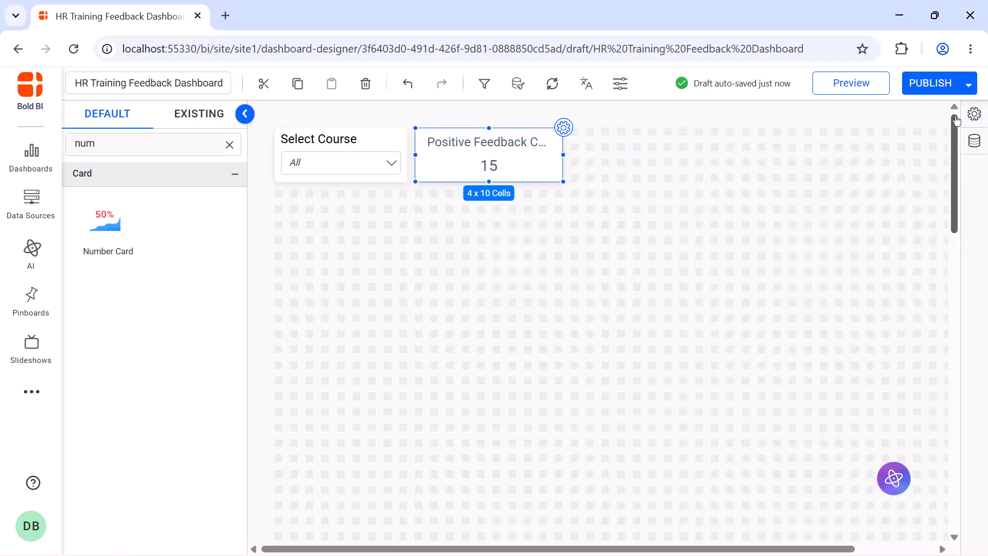
Step: Add a second 4 x 10 cell Number Card beside the Positive Feedback Count card and name it "Neutral Feedback Count"
{"action": "left_click_drag", "start_coordinate": [107, 226], "coordinate": [577, 135]}
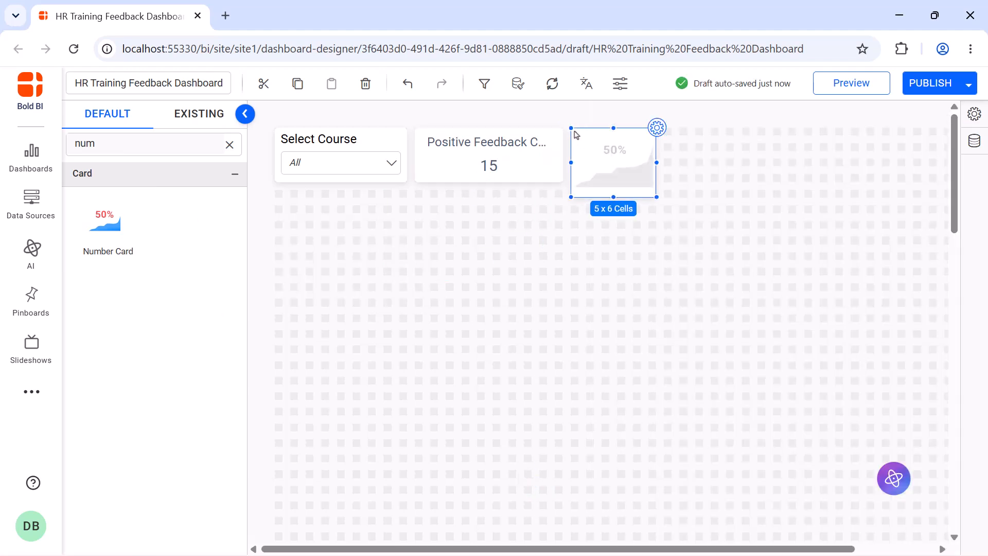
{"action": "left_click_drag", "start_coordinate": [658, 198], "coordinate": [713, 174]}
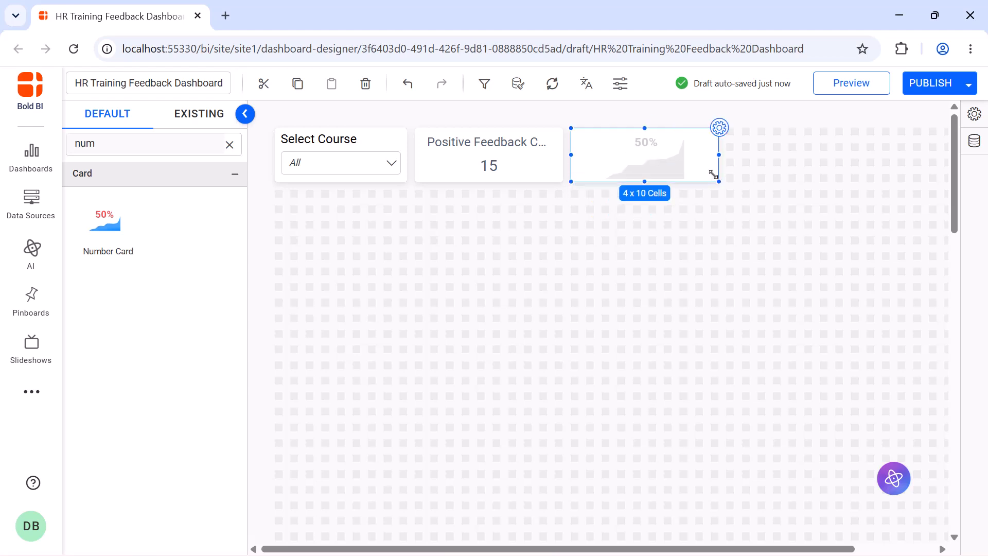
{"action": "left_click", "coordinate": [719, 127]}
{"action": "key", "text": "ctrl+a"}
{"action": "key", "text": "BackSpace"}
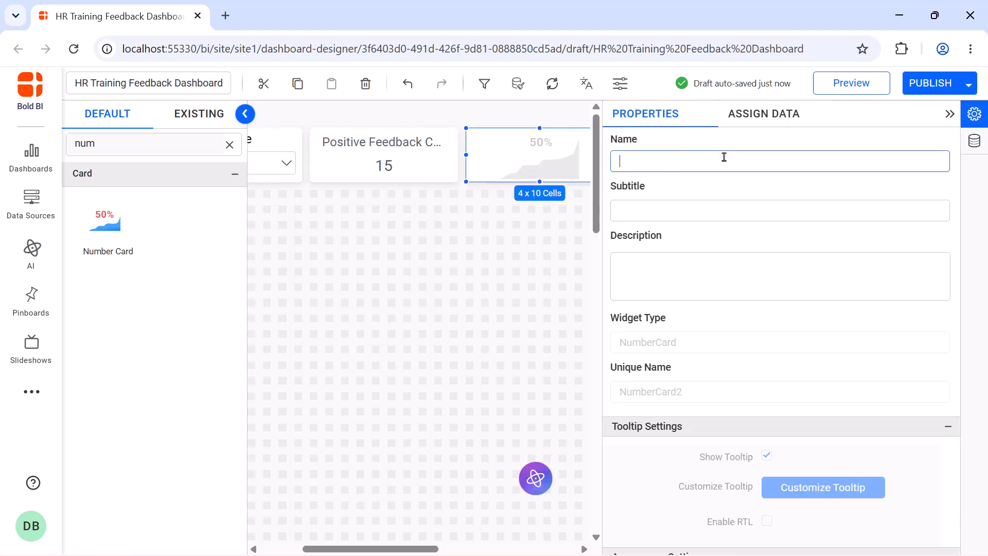
{"action": "type", "text": "Neutral Feedback Count"}
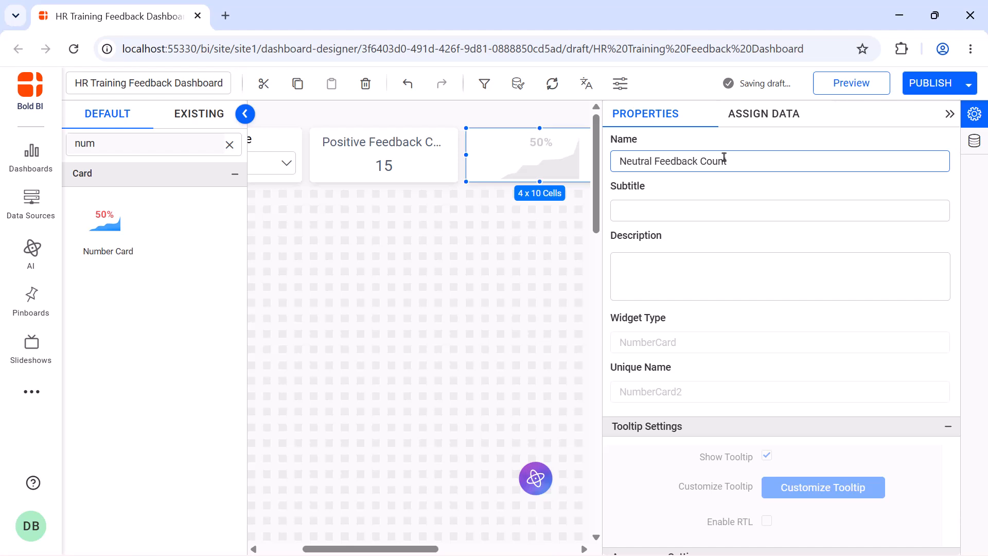
Step: Create and save an expression named Passive with the formula IF(([Rating]>=3) and ([Rating]<3.5),1,0)
{"action": "left_click", "coordinate": [754, 124]}
{"action": "left_click", "coordinate": [745, 144]}
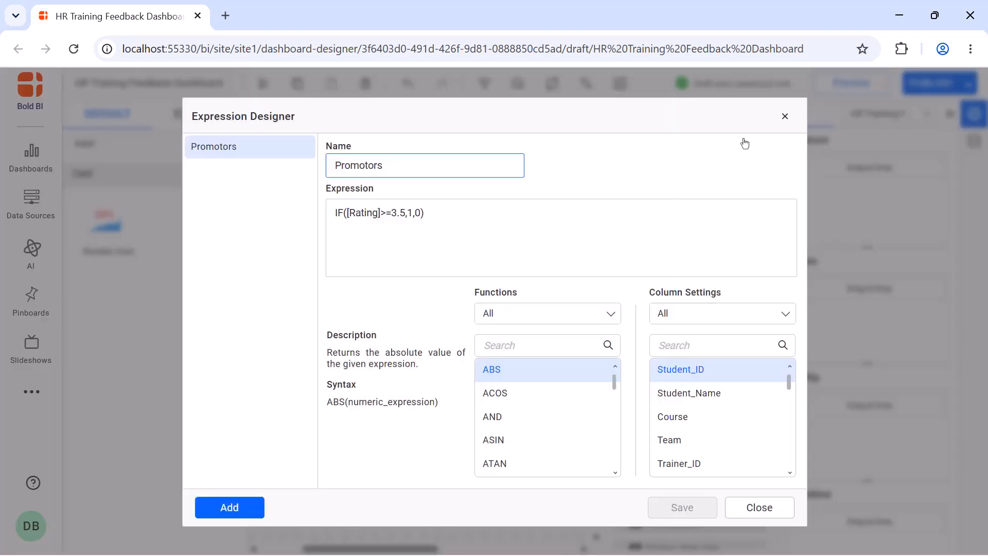
{"action": "left_click", "coordinate": [407, 170]}
{"action": "key", "text": "ctrl+a"}
{"action": "key", "text": "BackSpace"}
{"action": "type", "text": "Passive"}
{"action": "left_click", "coordinate": [407, 207]}
{"action": "type", "text": "IF(([Rating]>=3) and ([Rating]<3.5),1,0)"}
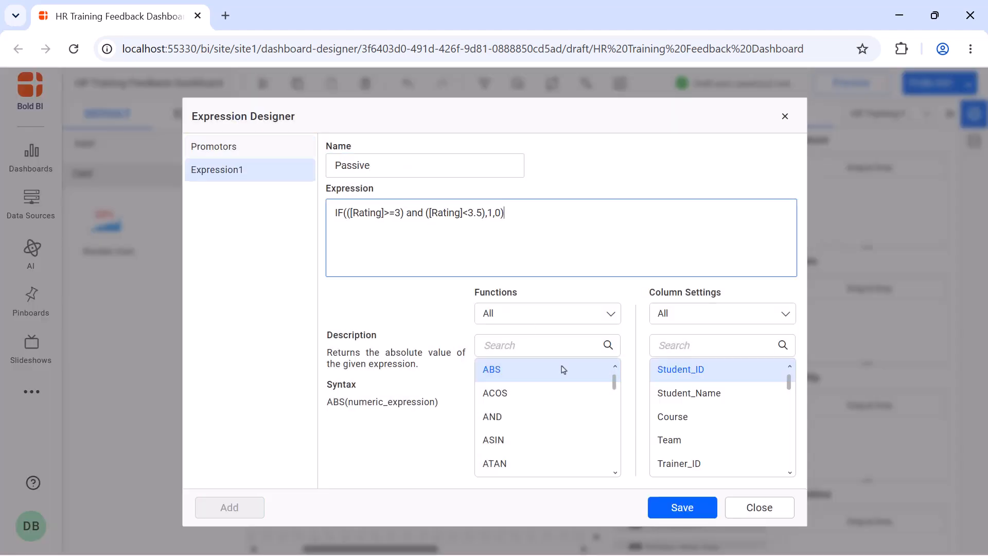
{"action": "left_click", "coordinate": [675, 507]}
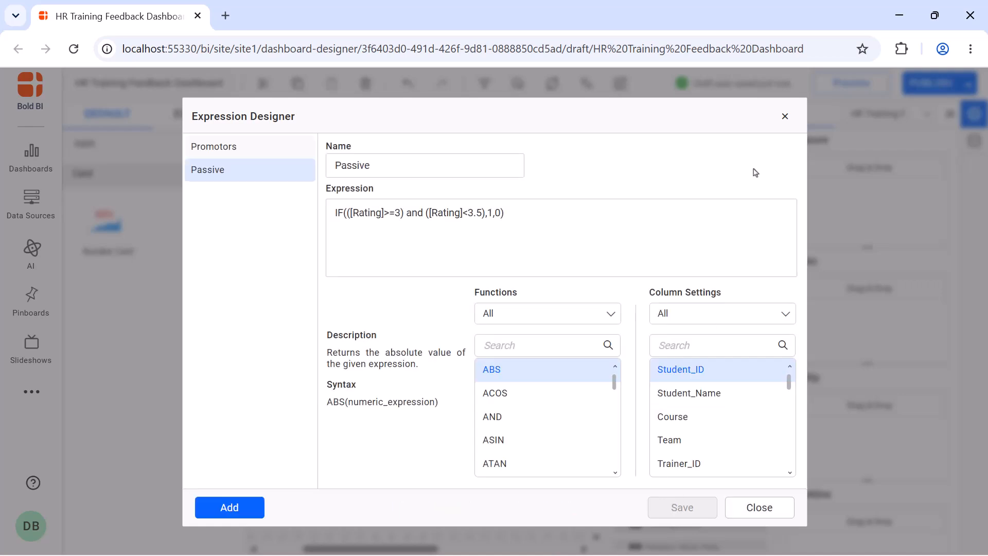
{"action": "left_click", "coordinate": [785, 118]}
Step: Assign Passive as the Neutral Feedback Count card's measure and format the card like the first, centered with its title at the top
{"action": "left_click", "coordinate": [726, 175]}
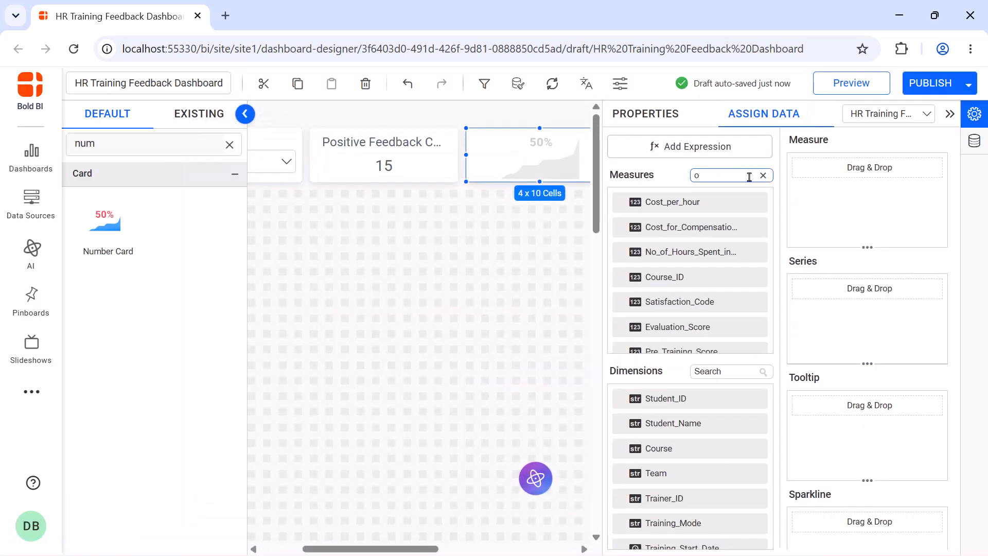
{"action": "type", "text": "pa"}
{"action": "left_click_drag", "start_coordinate": [660, 227], "coordinate": [804, 190]}
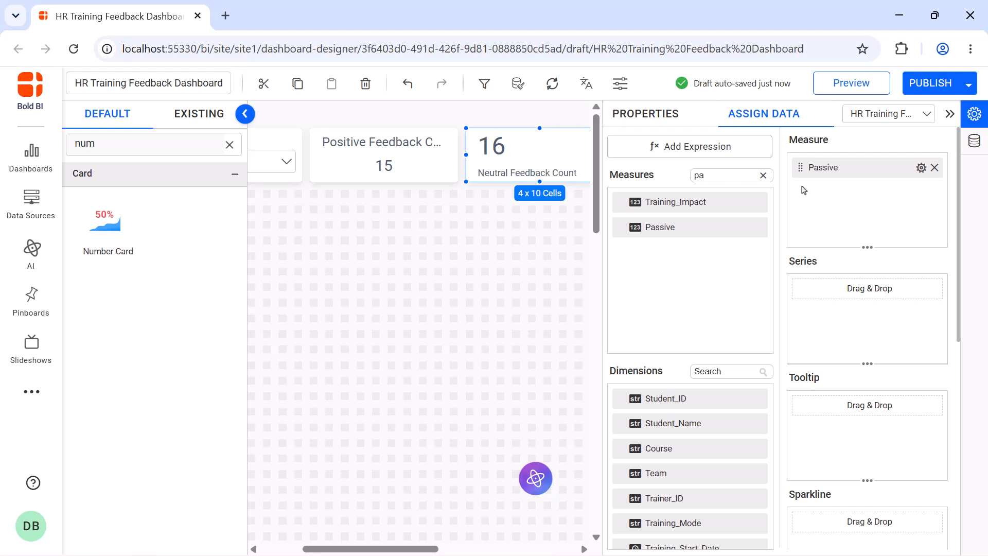
{"action": "left_click", "coordinate": [616, 122]}
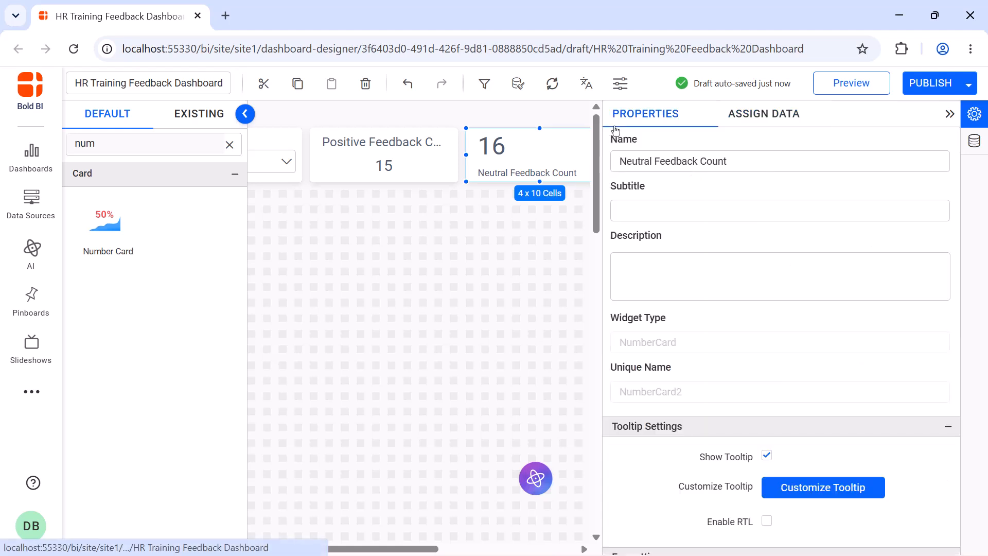
{"action": "left_click", "coordinate": [947, 113]}
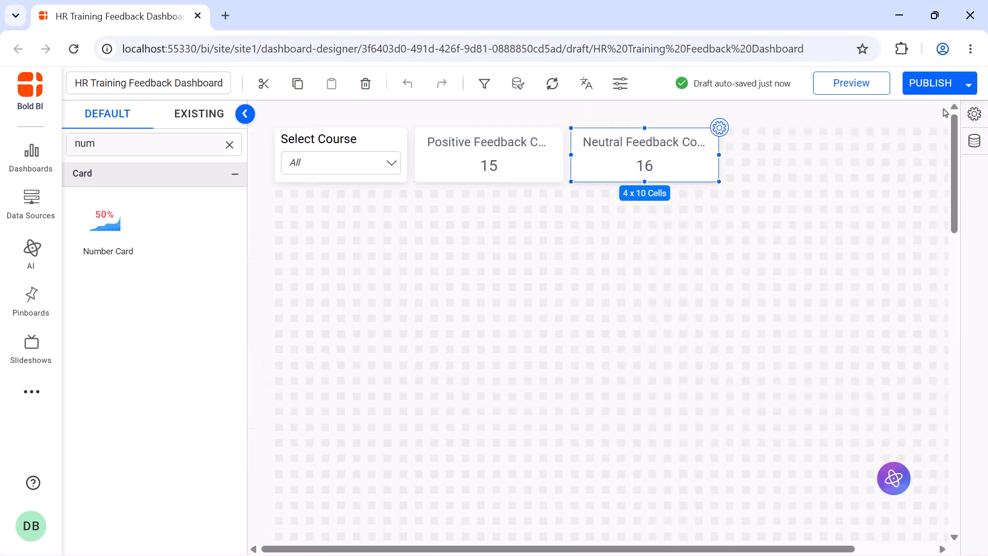
Step: Add a third 4 x 10 cell Number Card beside the Neutral Feedback Count card and name it "Negative Feedback Count"
{"action": "left_click_drag", "start_coordinate": [126, 247], "coordinate": [731, 135]}
{"action": "left_click_drag", "start_coordinate": [813, 197], "coordinate": [870, 173]}
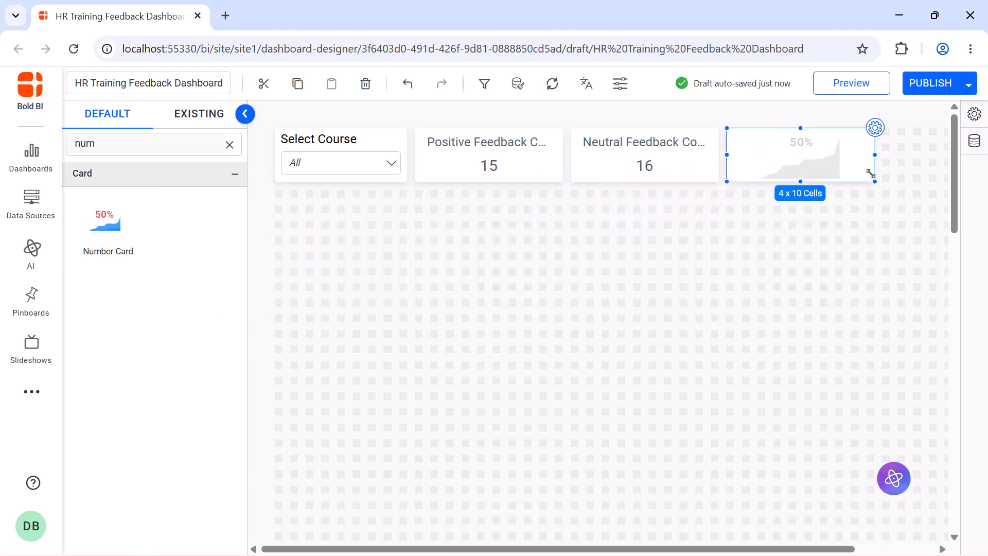
{"action": "left_click", "coordinate": [875, 127]}
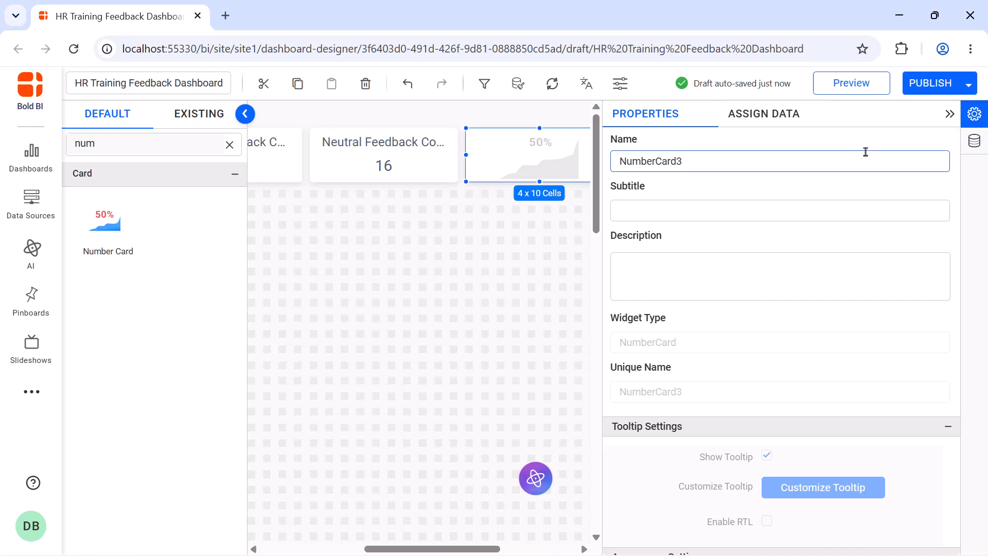
{"action": "double_click", "coordinate": [866, 152]}
{"action": "type", "text": "Negative Feedback Count"}
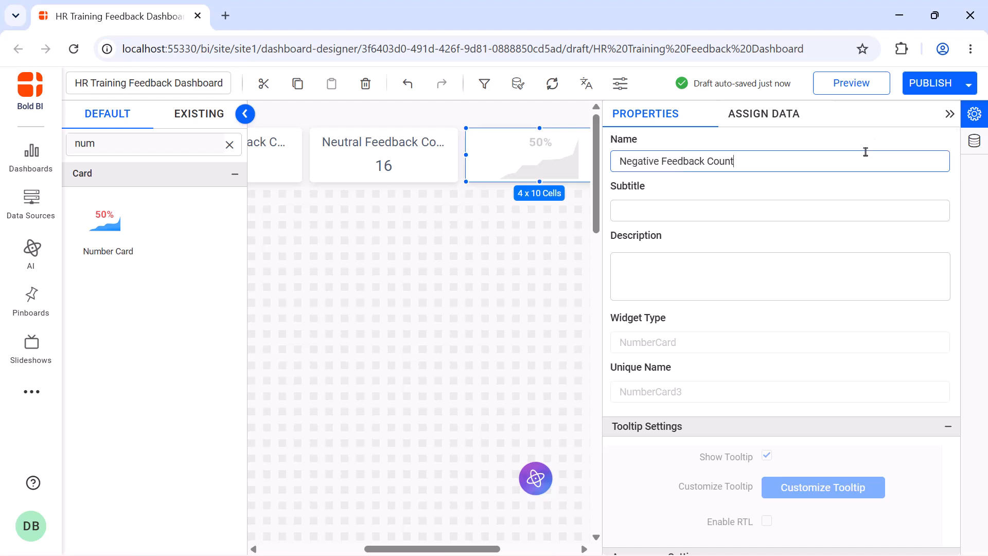
Step: Create and save an expression named Detractors with the formula IF([Rating]<3,1,0)
{"action": "left_click", "coordinate": [781, 126]}
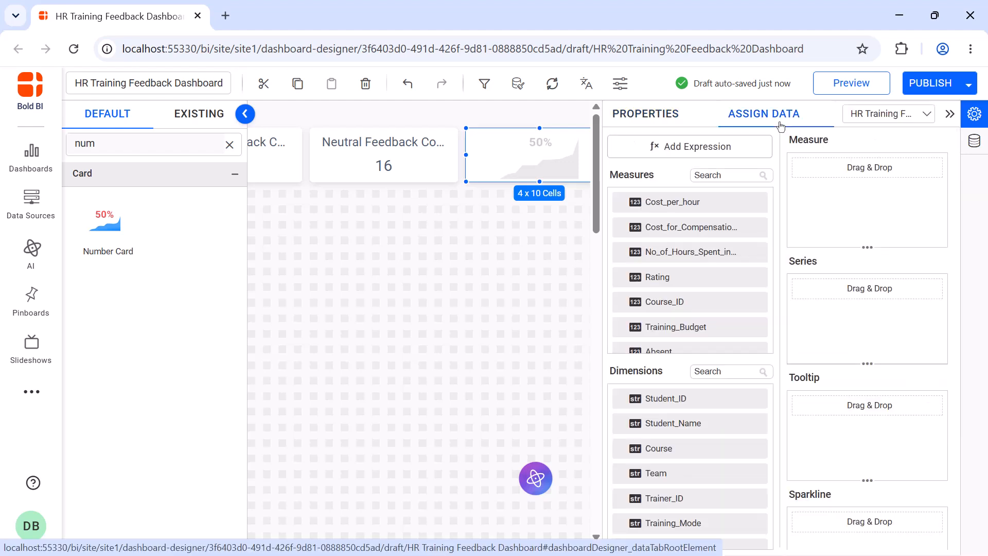
{"action": "left_click", "coordinate": [741, 148]}
{"action": "left_click", "coordinate": [230, 507]}
{"action": "double_click", "coordinate": [438, 170]}
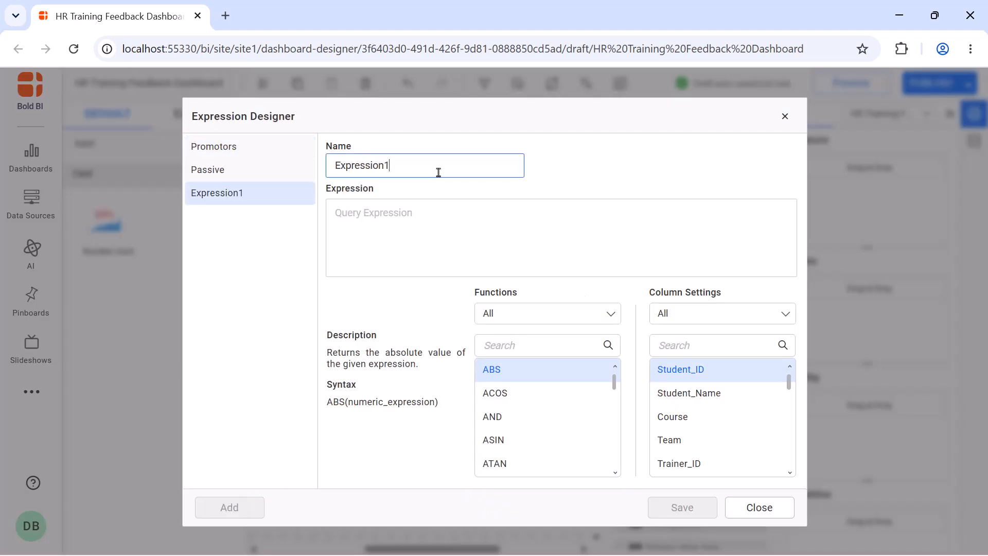
{"action": "type", "text": "Detractors"}
{"action": "left_click", "coordinate": [446, 211]}
{"action": "type", "text": "IF([Rating]<3,1,0)"}
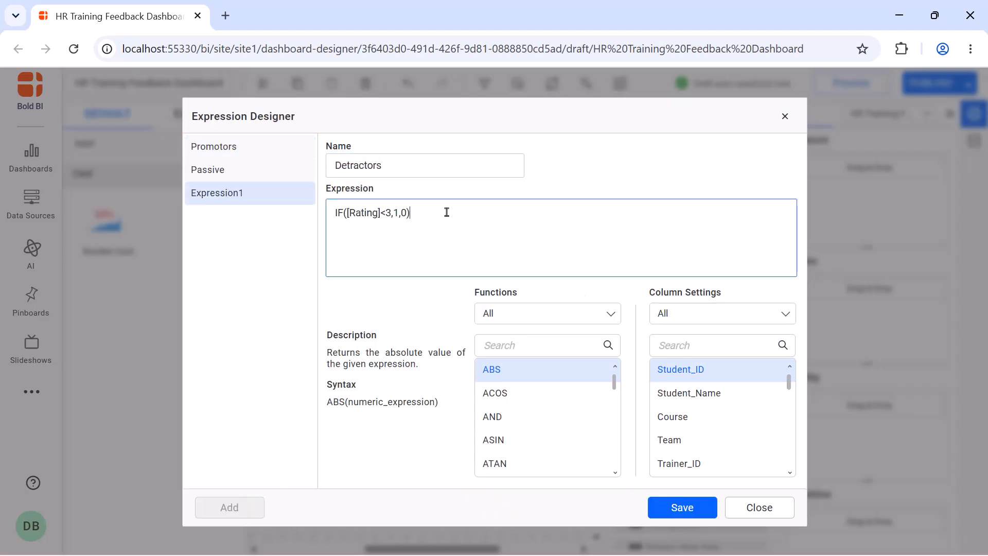
{"action": "left_click", "coordinate": [677, 509]}
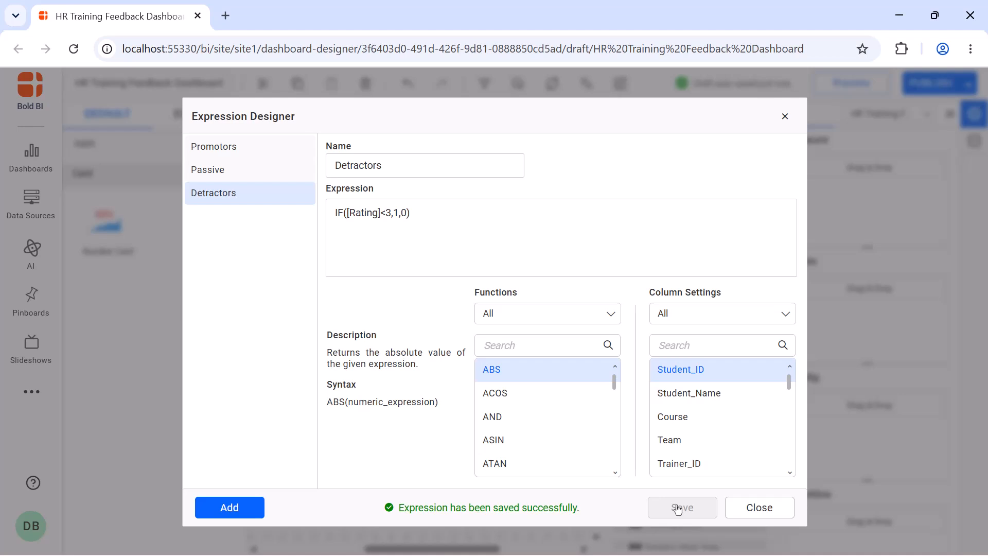
{"action": "left_click", "coordinate": [786, 119]}
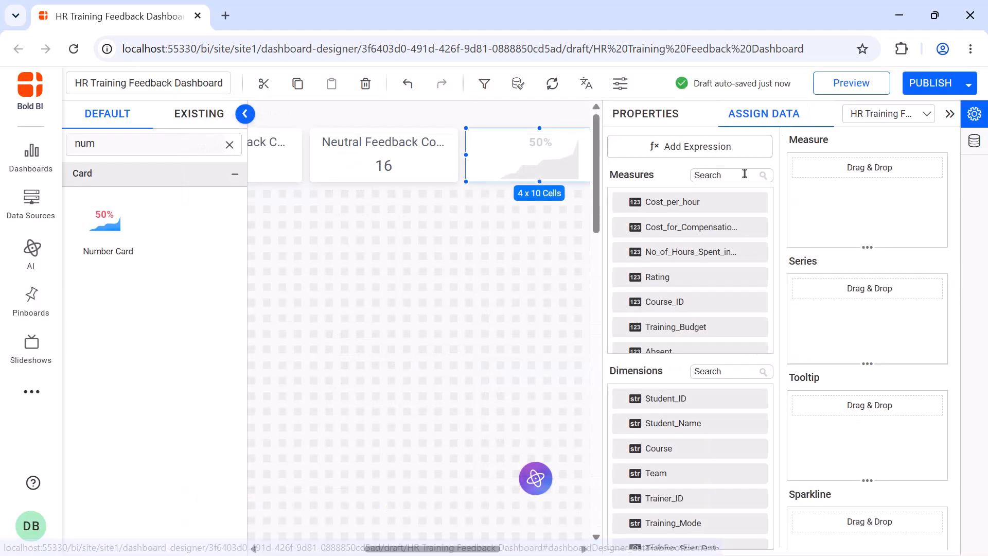
Step: Assign Detractors as the Negative Feedback Count card's measure and format the card like the others, centered with its title at the top
{"action": "left_click", "coordinate": [745, 175]}
{"action": "type", "text": "detr"}
{"action": "left_click_drag", "start_coordinate": [726, 202], "coordinate": [806, 198]}
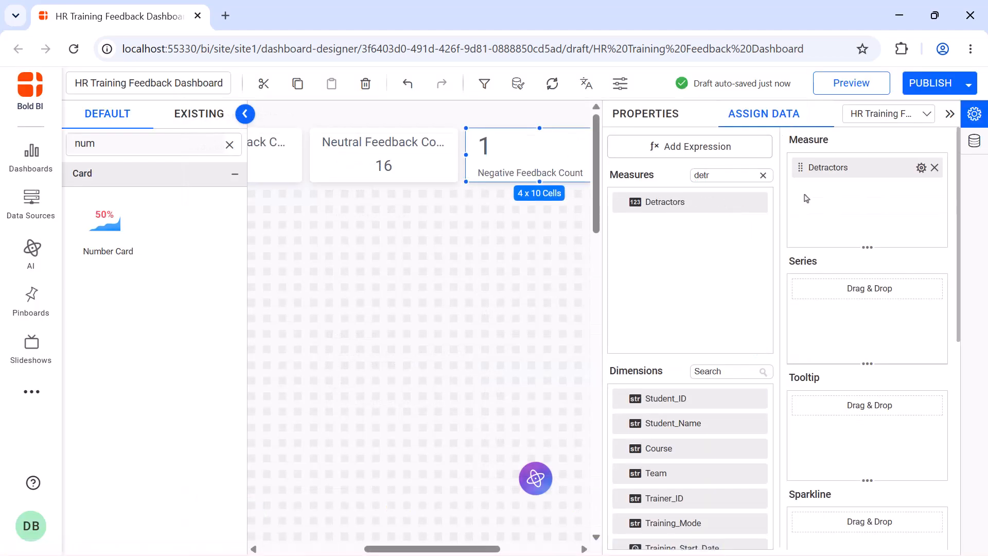
{"action": "left_click", "coordinate": [667, 116]}
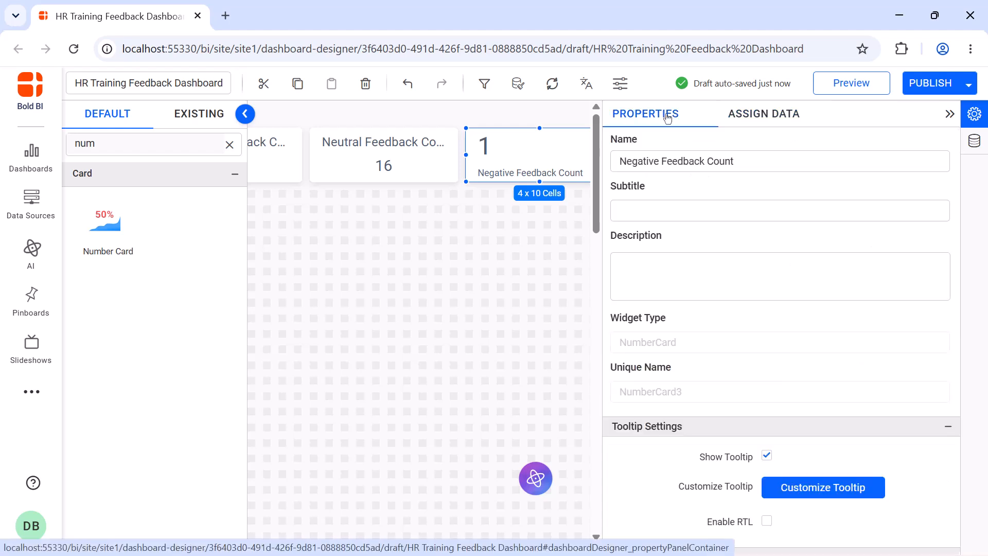
{"action": "left_click", "coordinate": [950, 114]}
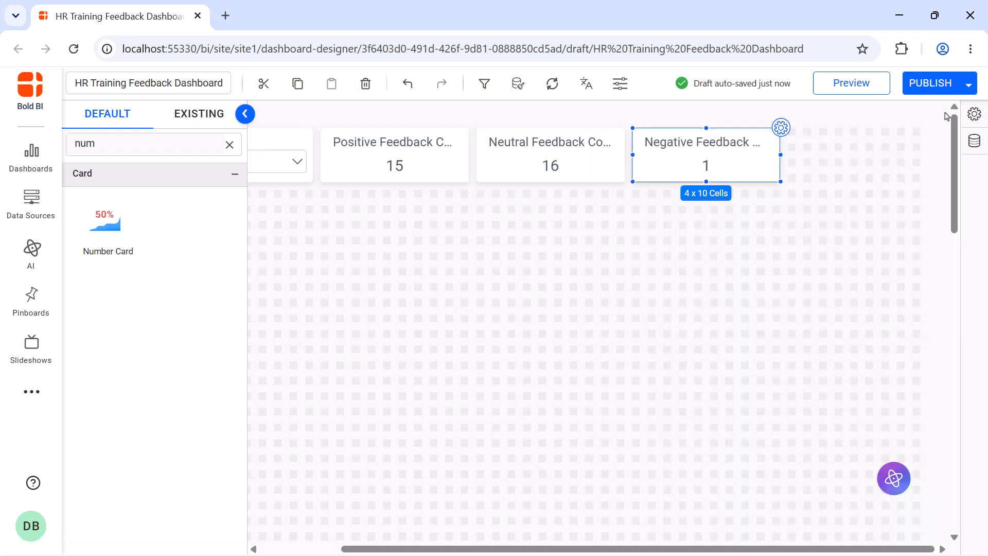
Step: Add a 4 x 9 cell Number Card beside the Negative Feedback Count card and name it "Learning Retention Rate"
{"action": "left_click_drag", "start_coordinate": [106, 222], "coordinate": [792, 132]}
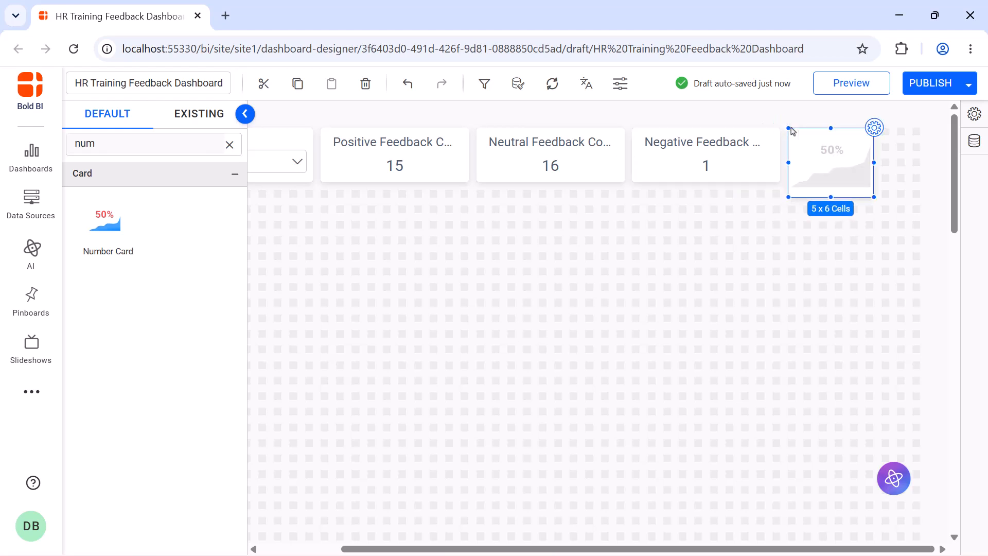
{"action": "left_click_drag", "start_coordinate": [875, 193], "coordinate": [920, 174]}
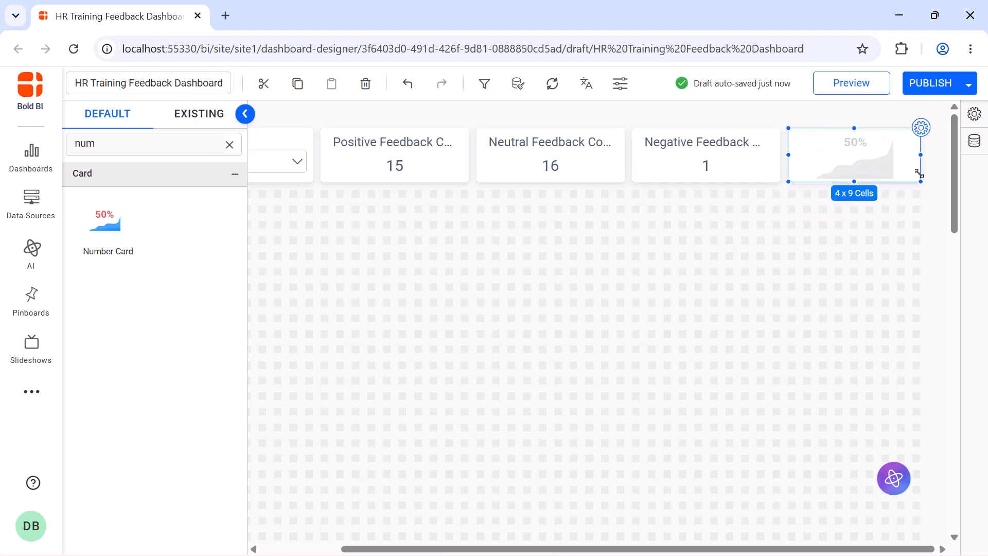
{"action": "left_click", "coordinate": [921, 128]}
{"action": "left_click", "coordinate": [909, 159]}
{"action": "key", "text": "ctrl+a"}
{"action": "key", "text": "BackSpace"}
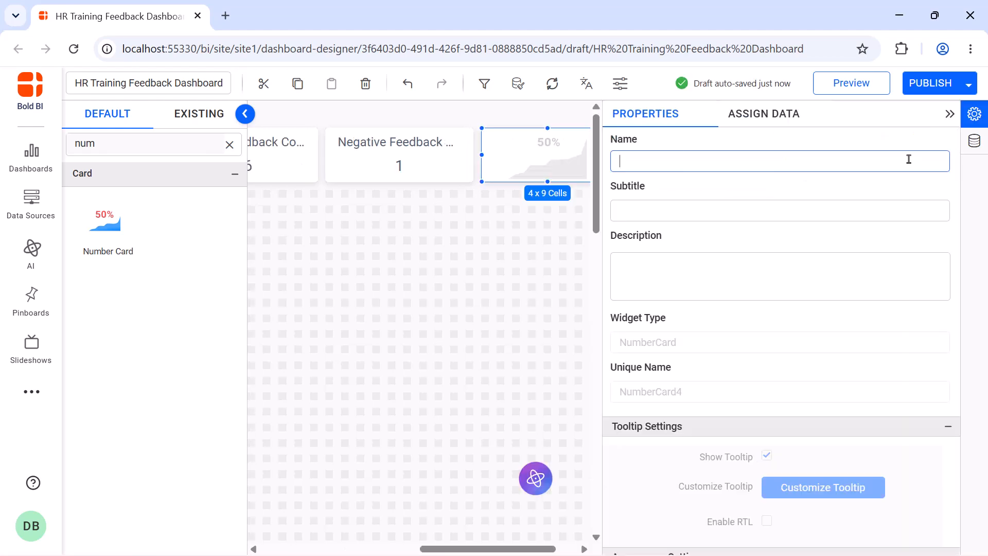
{"action": "type", "text": "Learning Retention Rate"}
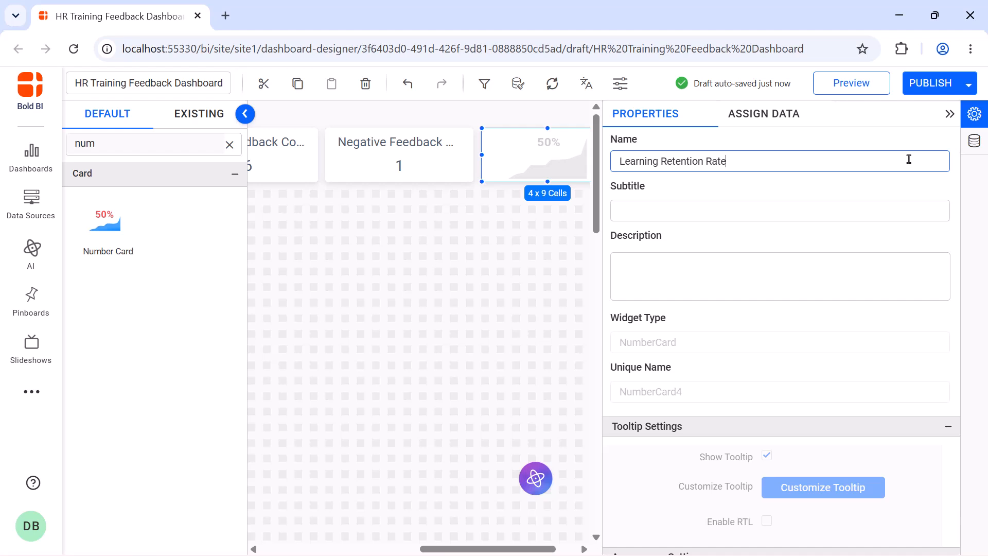
Step: Create and save an expression named Learning_Retention_Rate with the formula (AVG([Post_Training_Score])-AVG([Pre_Training_Score]))
{"action": "left_click", "coordinate": [777, 123]}
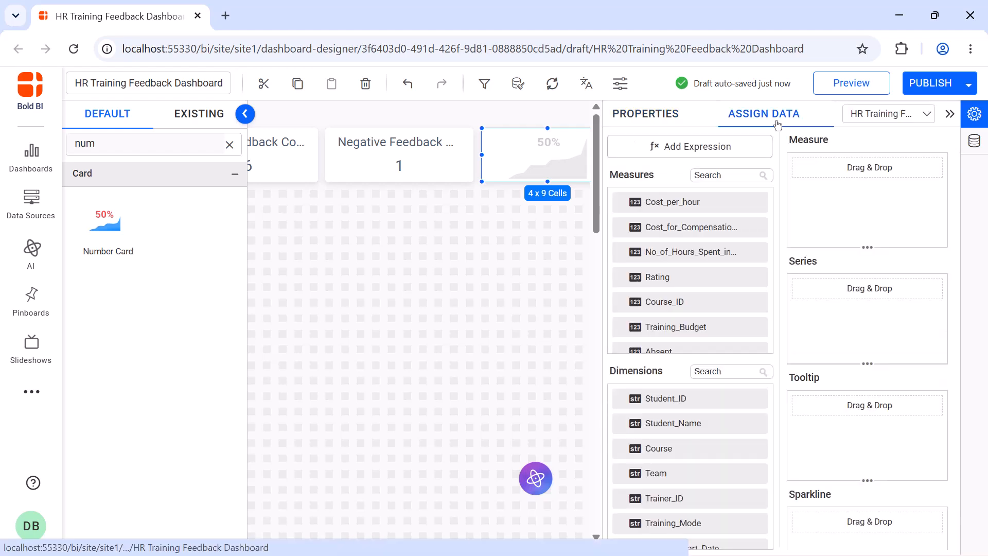
{"action": "left_click", "coordinate": [761, 147]}
{"action": "left_click", "coordinate": [446, 210]}
{"action": "type", "text": "(AVG([Post_Training_Score])-AVG([Pre_Training_Score]))"}
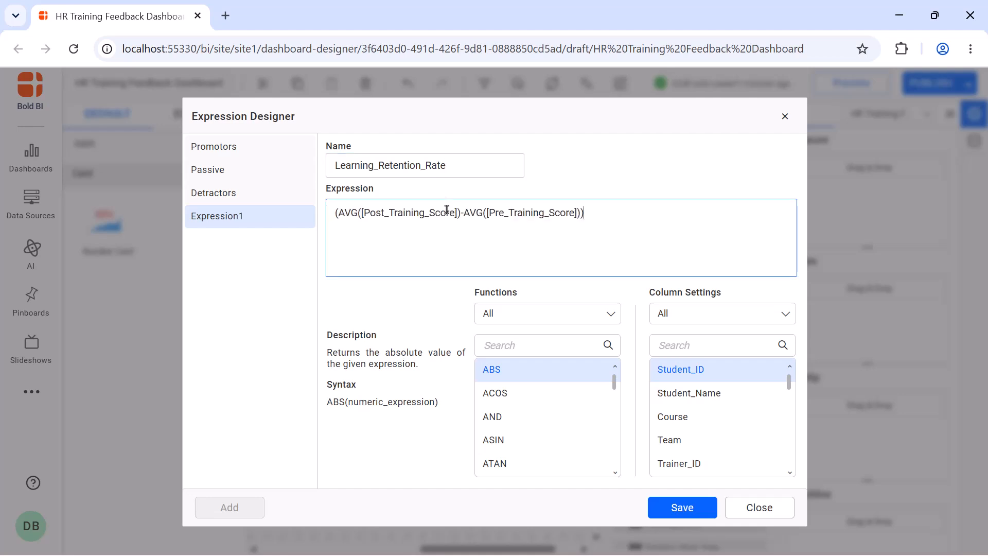
{"action": "left_click", "coordinate": [701, 506]}
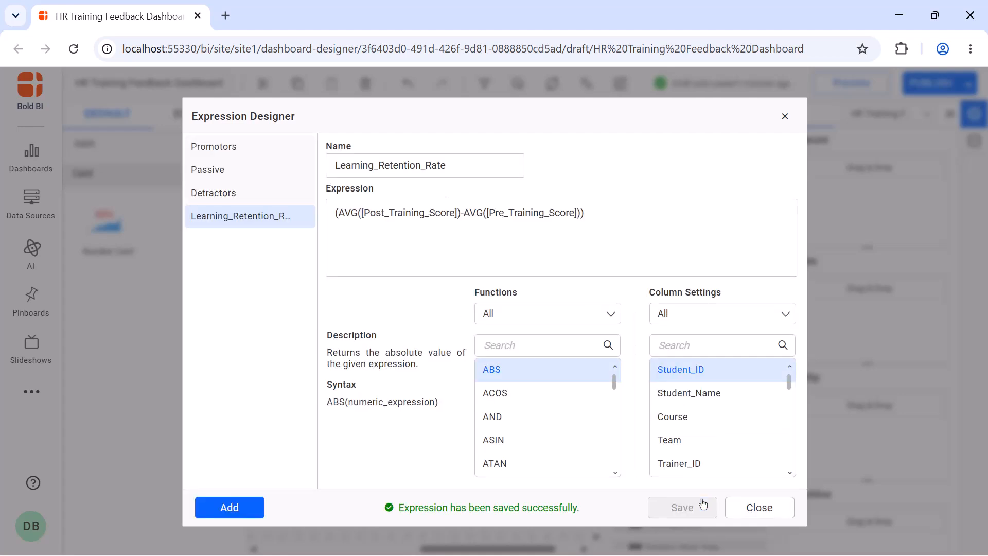
{"action": "left_click", "coordinate": [785, 117]}
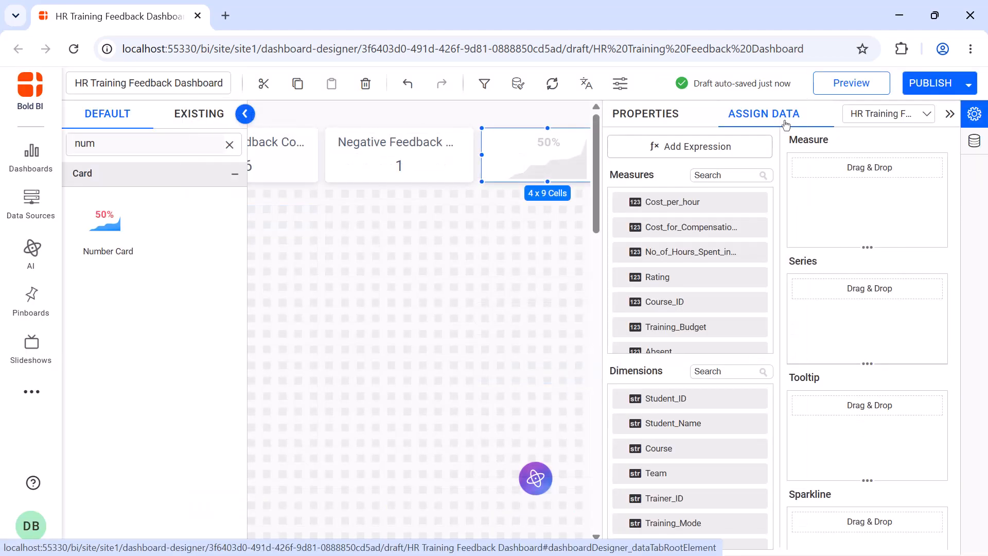
Step: Assign the Learning_Retention_Rate expression as the measure of the Learning Retention Rate card
{"action": "left_click", "coordinate": [741, 175]}
{"action": "type", "text": "rete"}
{"action": "left_click_drag", "start_coordinate": [752, 203], "coordinate": [798, 221]}
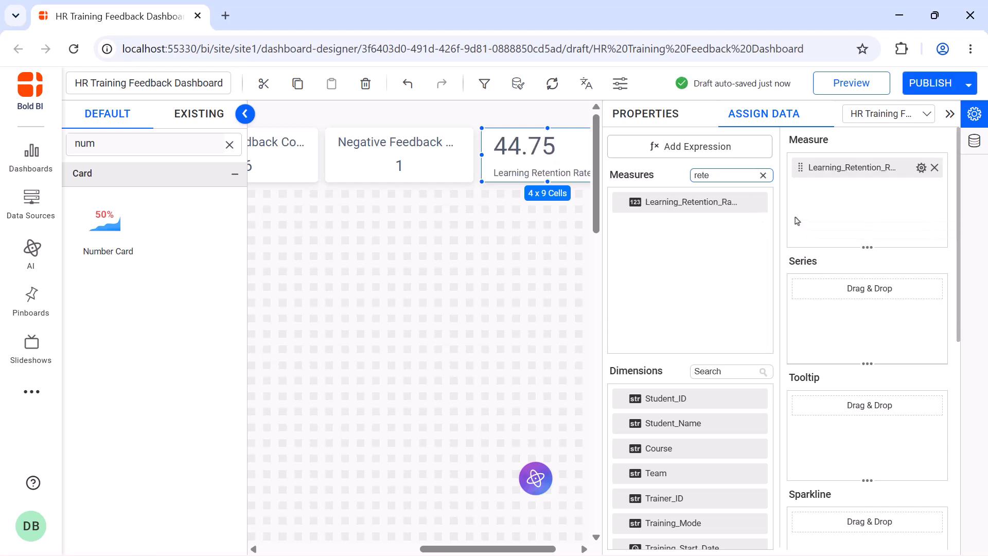
Step: Add a % suffix to the Learning Retention Rate measure and center the card's contents with its title at the top
{"action": "left_click", "coordinate": [922, 168]}
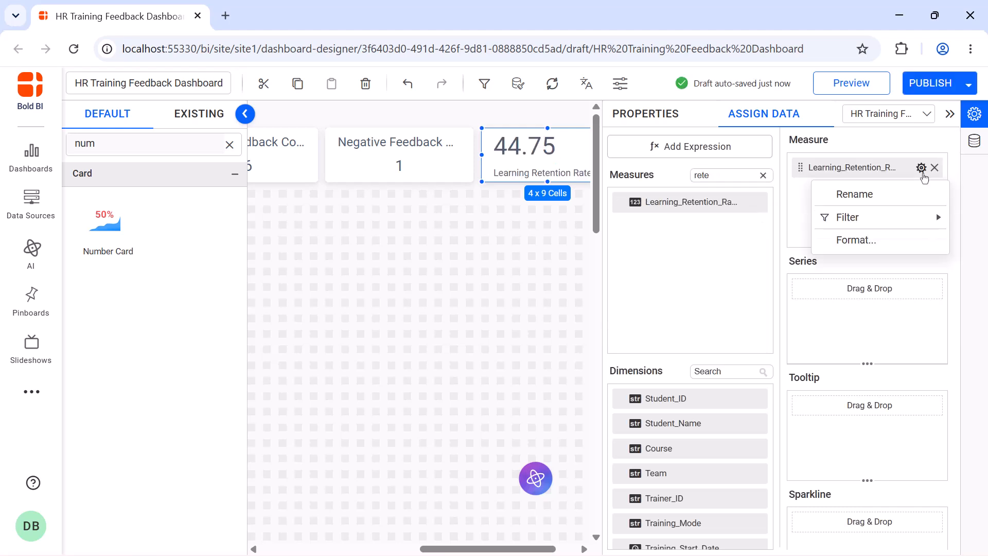
{"action": "left_click", "coordinate": [854, 238]}
{"action": "left_click", "coordinate": [484, 435]}
{"action": "type", "text": "%"}
{"action": "left_click", "coordinate": [597, 468]}
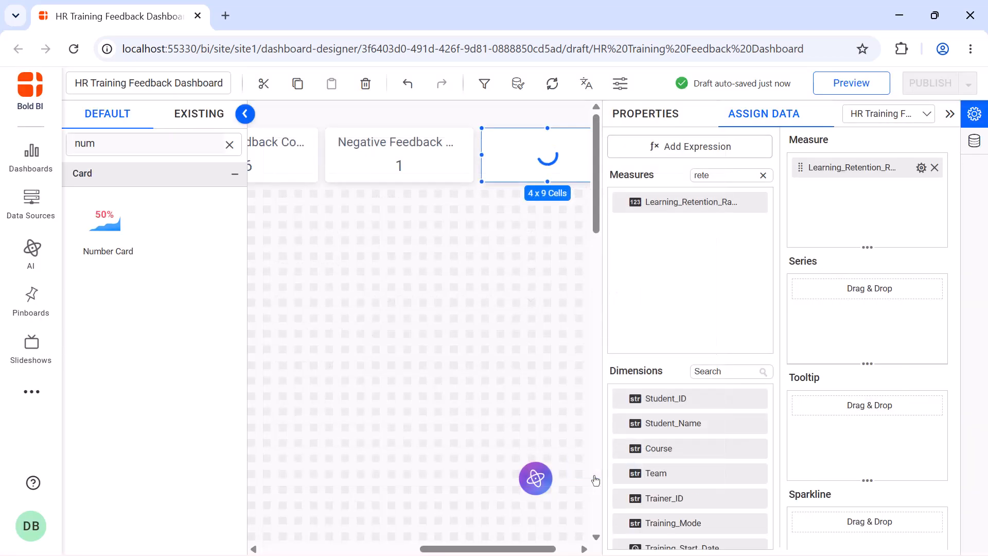
{"action": "left_click", "coordinate": [649, 126]}
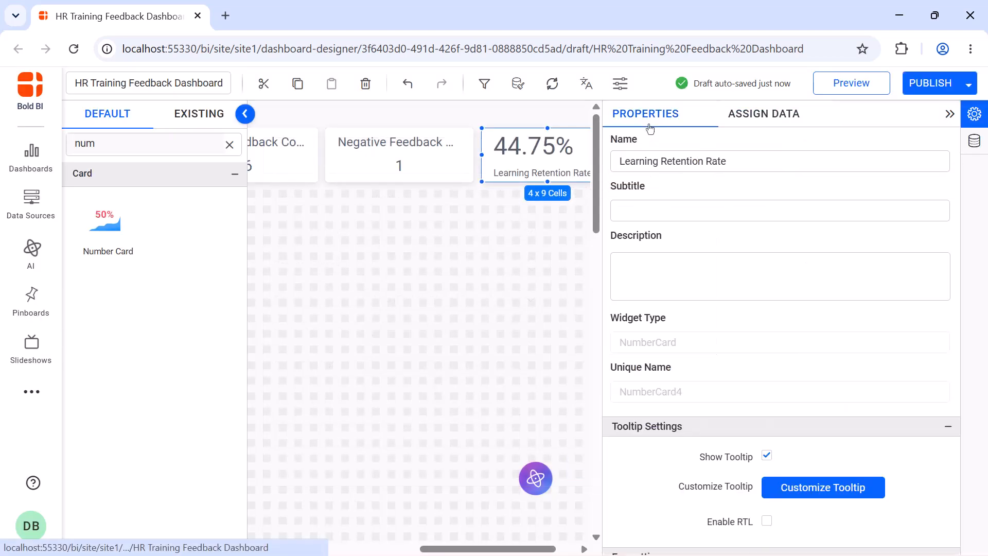
{"action": "left_click", "coordinate": [949, 114]}
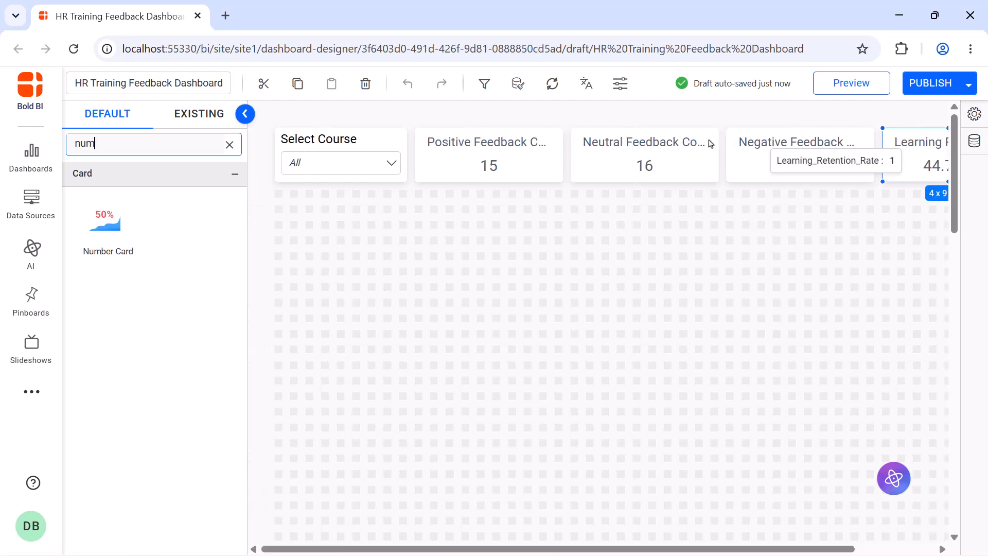
Step: Add a 4 x 9 cell Number Card below the Select Course filter and name it "Total Participants"
{"action": "left_click_drag", "start_coordinate": [106, 221], "coordinate": [278, 199]}
{"action": "left_click_drag", "start_coordinate": [359, 263], "coordinate": [401, 238]}
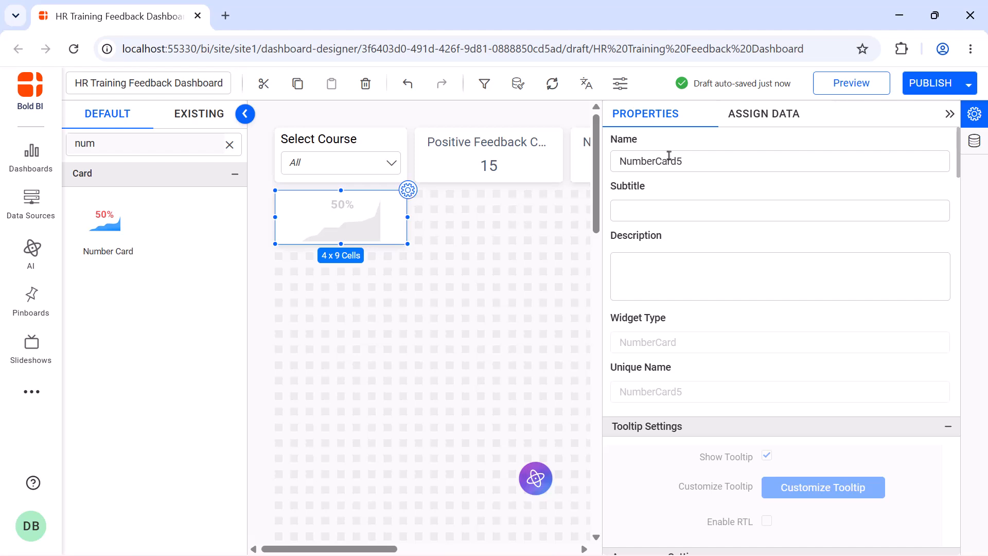
{"action": "left_click", "coordinate": [694, 154]}
{"action": "key", "text": "ctrl+a"}
{"action": "type", "text": "Total Participants"}
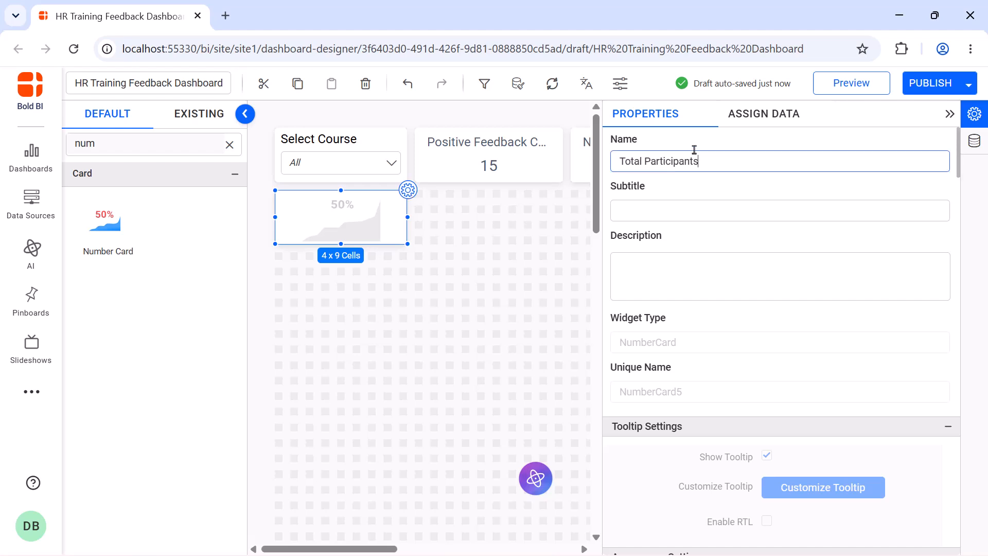
Step: Assign the Feedback dimension as the Total Participants card's measure and format the card centered with its title at the top
{"action": "left_click", "coordinate": [755, 116]}
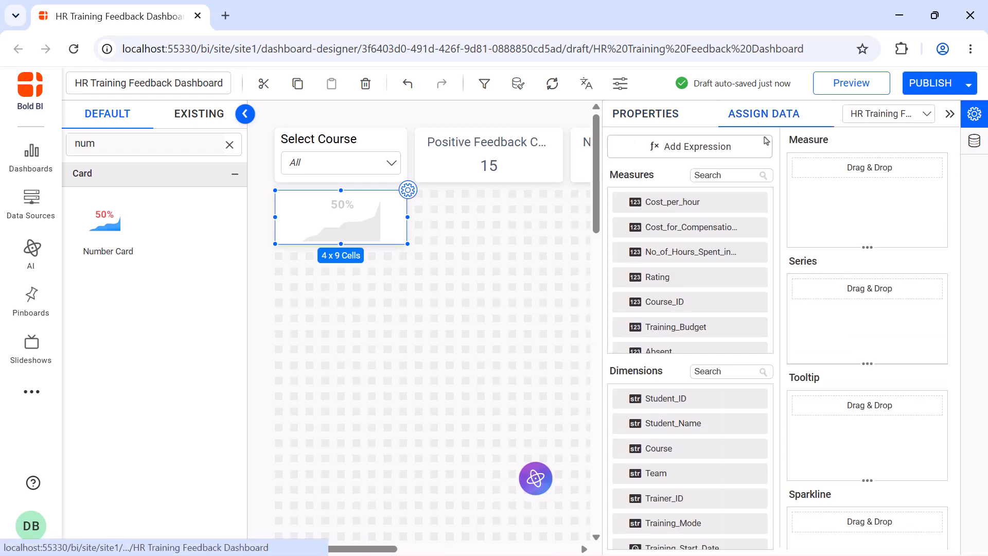
{"action": "left_click", "coordinate": [736, 366]}
{"action": "type", "text": "fe"}
{"action": "left_click_drag", "start_coordinate": [664, 398], "coordinate": [829, 223]}
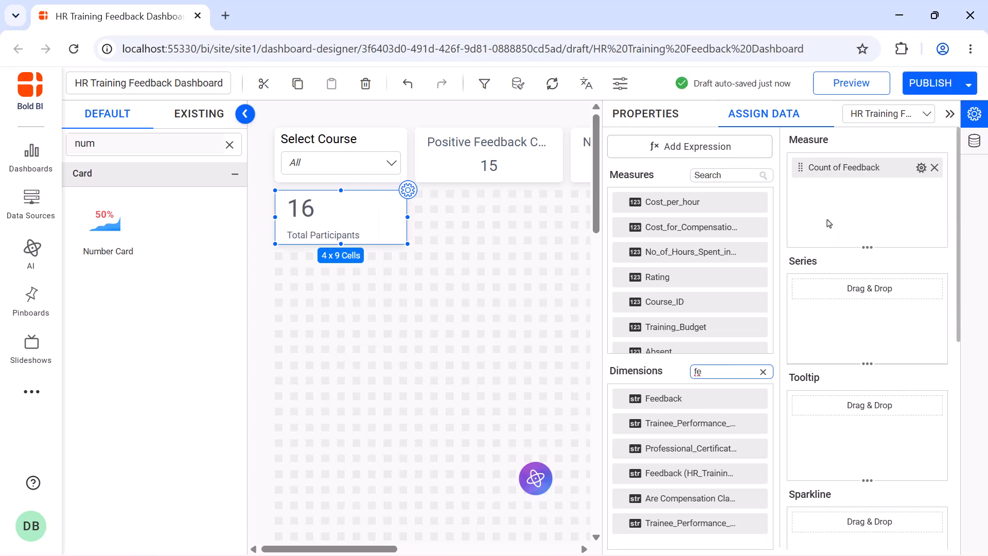
{"action": "left_click", "coordinate": [669, 120]}
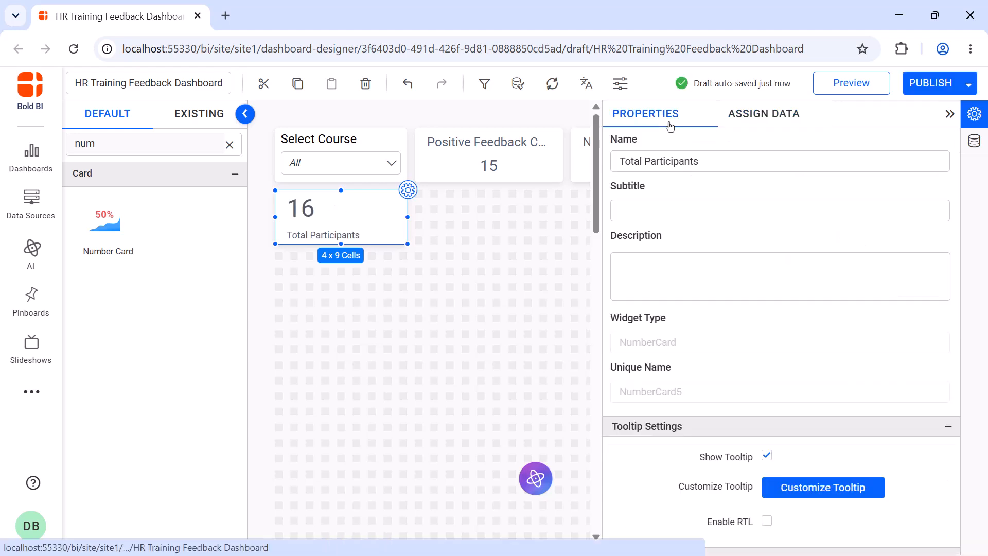
{"action": "left_click", "coordinate": [950, 115]}
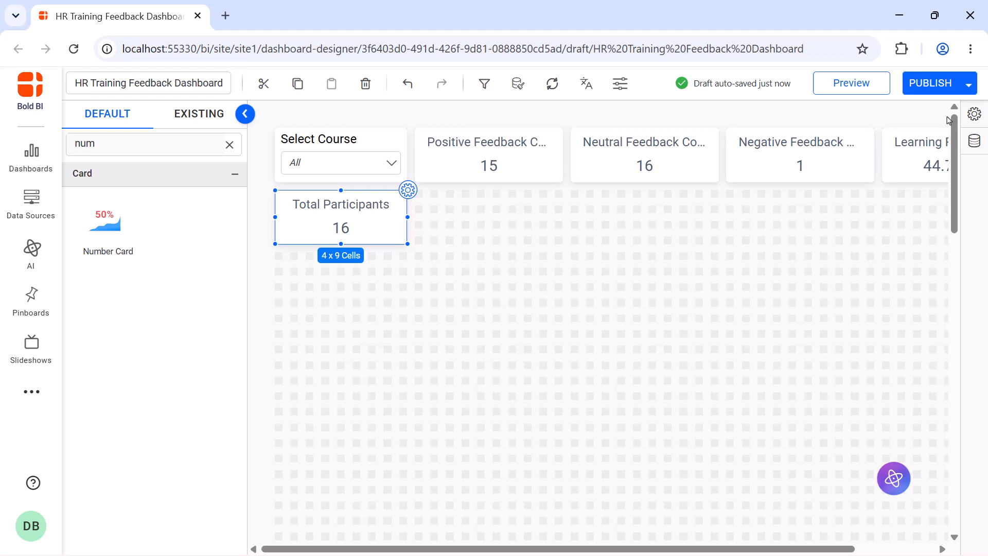
Step: Add a 4 x 10 cell Number Card beside the Total Participants card and name it "Training Delivery Effectiveness"
{"action": "left_click_drag", "start_coordinate": [104, 221], "coordinate": [329, 224]}
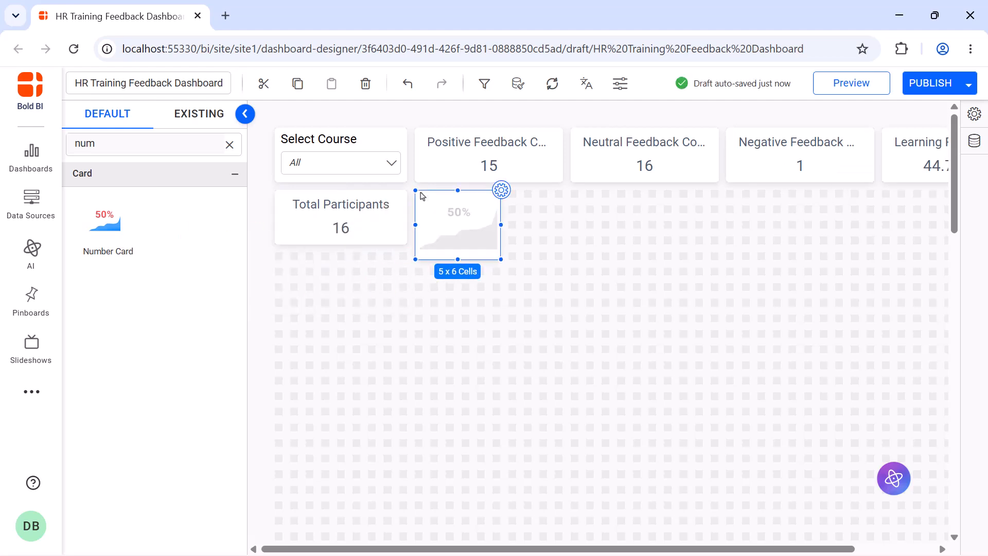
{"action": "left_click_drag", "start_coordinate": [501, 258], "coordinate": [555, 233]}
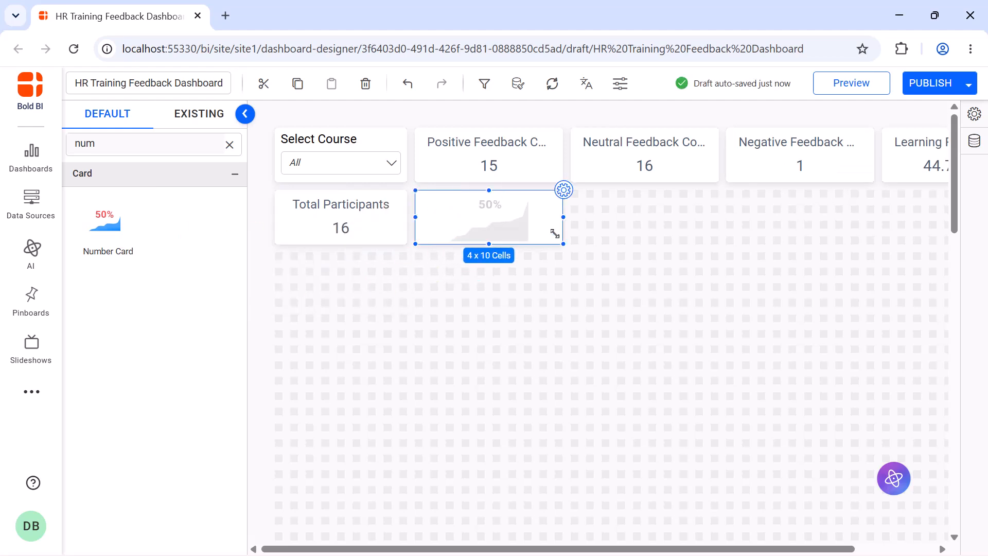
{"action": "left_click", "coordinate": [565, 191]}
{"action": "left_click", "coordinate": [686, 159]}
{"action": "key", "text": "ctrl+a"}
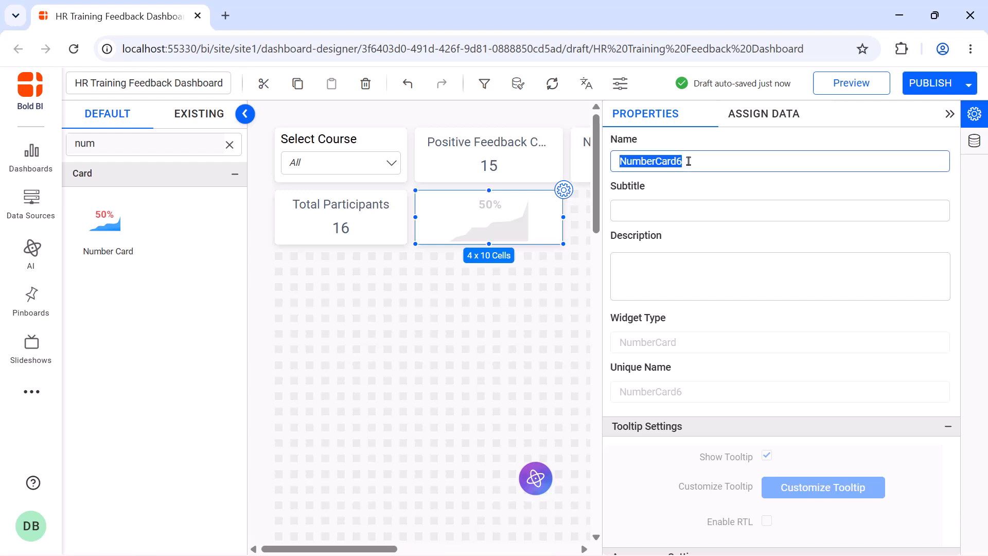
{"action": "type", "text": "Training Delivery Effectiveness"}
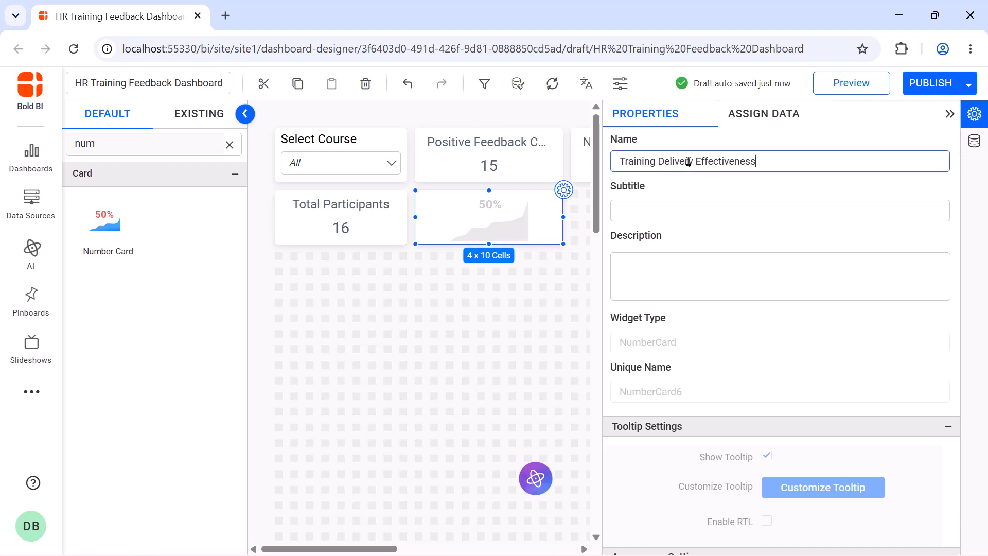
Step: Create and save an expression named Training_Delivery_Effectiveness with the formula ([Post_Training_Score]/[Desired_Performance_Rating])*100
{"action": "left_click", "coordinate": [759, 115]}
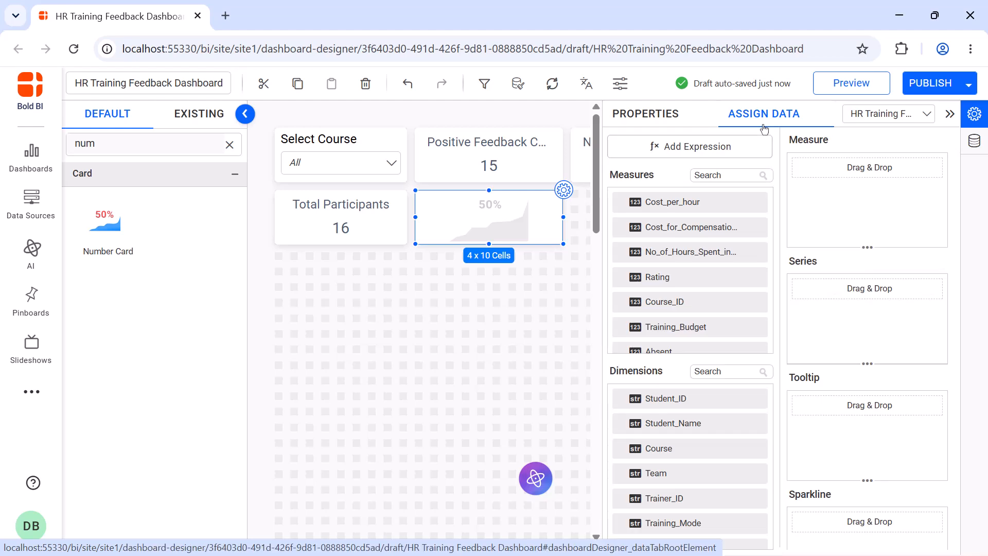
{"action": "left_click", "coordinate": [755, 143]}
{"action": "left_click", "coordinate": [230, 507]}
{"action": "left_click", "coordinate": [461, 170]}
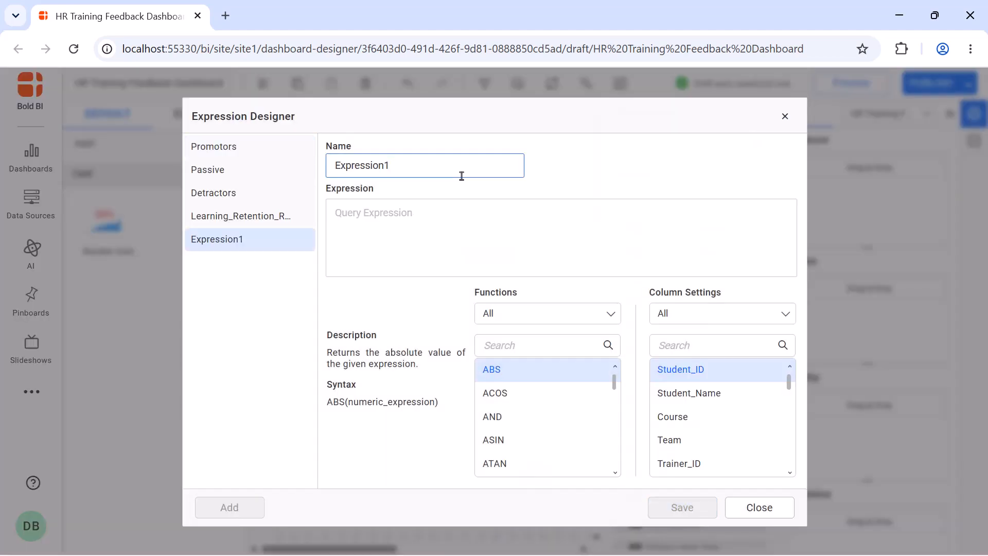
{"action": "key", "text": "ctrl+a"}
{"action": "type", "text": "Training_Delivery_Effectiveness"}
{"action": "left_click", "coordinate": [462, 212]}
{"action": "type", "text": "([Post_Training_Score]/[Desired_Performance_Rating])*100"}
{"action": "left_click", "coordinate": [674, 504]}
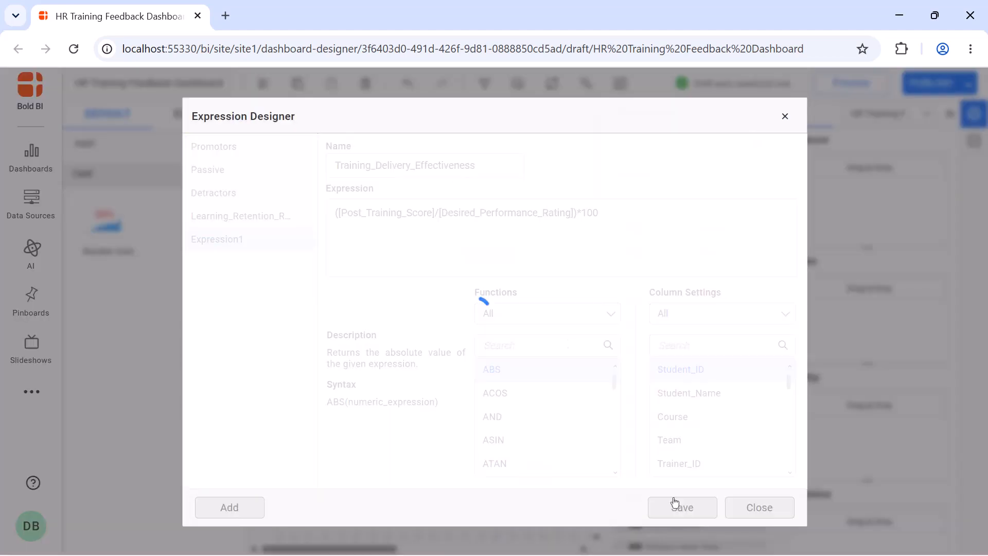
{"action": "left_click", "coordinate": [785, 118]}
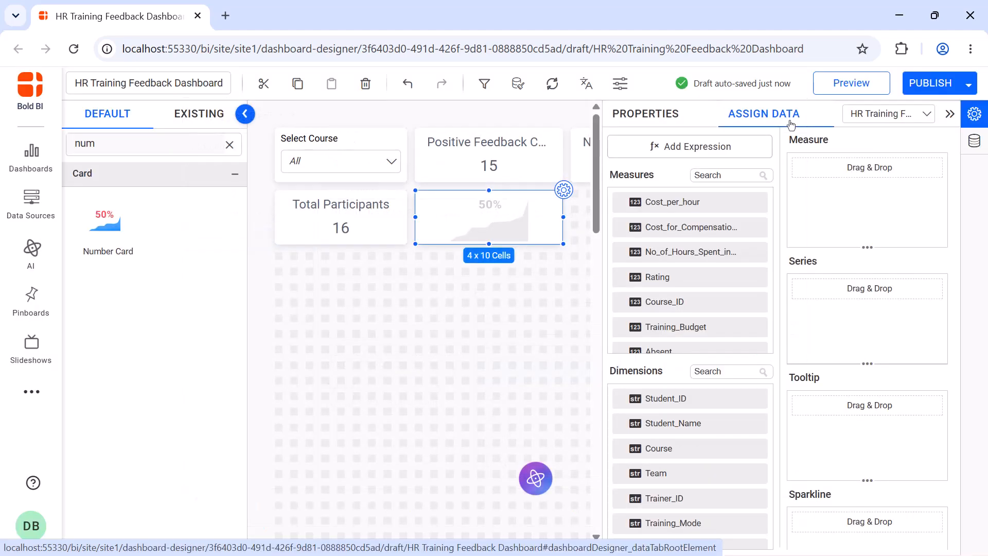
Step: Assign the Training_Delivery_Effectiveness expression as the Training Delivery Effectiveness card's measure and aggregate it as Average
{"action": "left_click", "coordinate": [754, 175]}
{"action": "type", "text": "eff"}
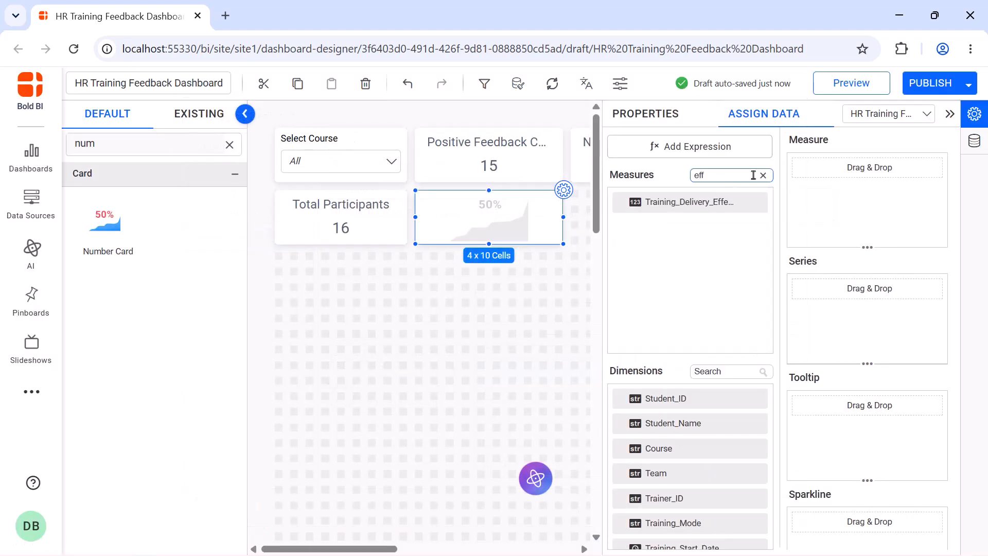
{"action": "left_click_drag", "start_coordinate": [747, 201], "coordinate": [794, 210]}
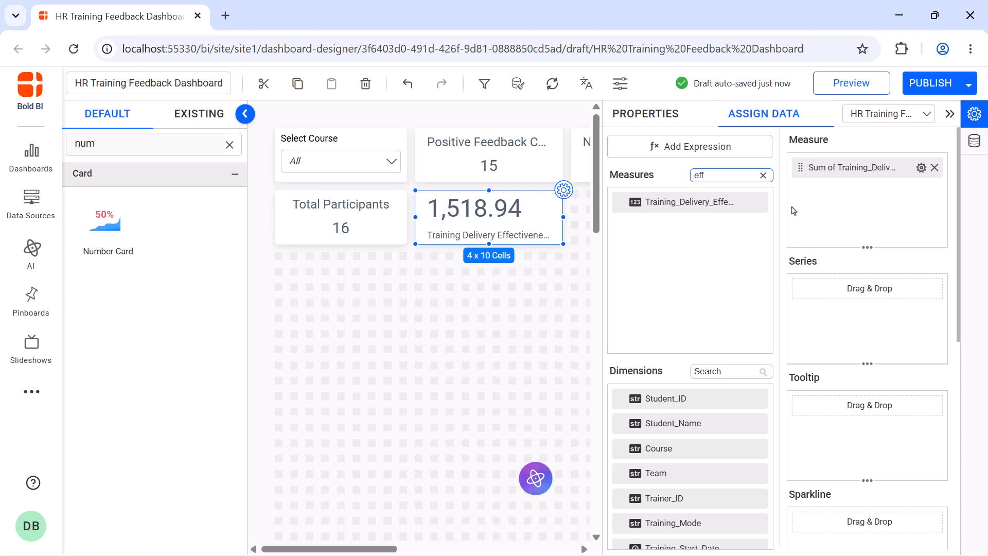
{"action": "left_click", "coordinate": [921, 167]}
{"action": "left_click", "coordinate": [872, 260]}
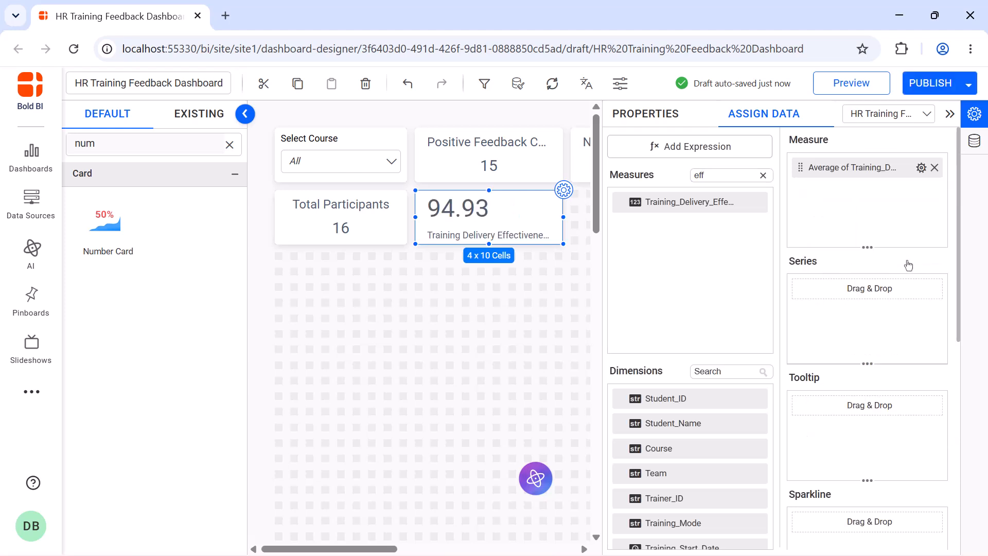
Step: Append % after the Training Delivery Effectiveness value and format the card centered with its title at the top
{"action": "left_click", "coordinate": [922, 167]}
{"action": "left_click", "coordinate": [911, 417]}
{"action": "left_click", "coordinate": [519, 442]}
{"action": "type", "text": "%"}
{"action": "left_click", "coordinate": [573, 469]}
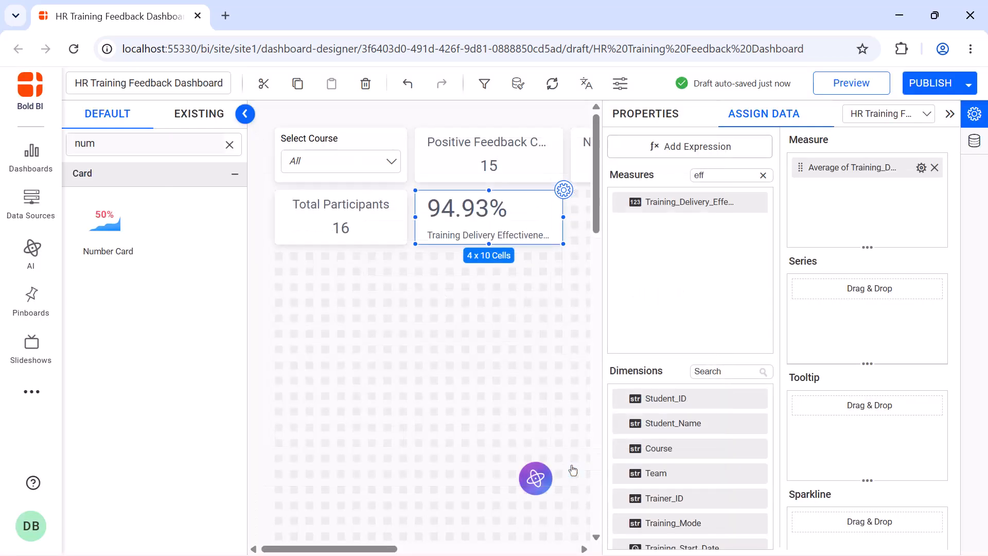
{"action": "left_click", "coordinate": [640, 129]}
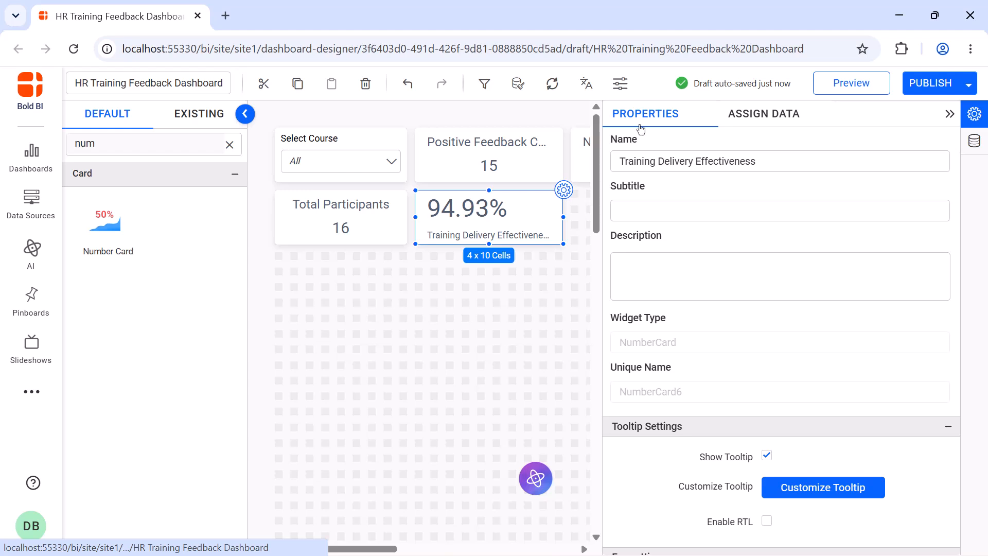
{"action": "left_click", "coordinate": [949, 113]}
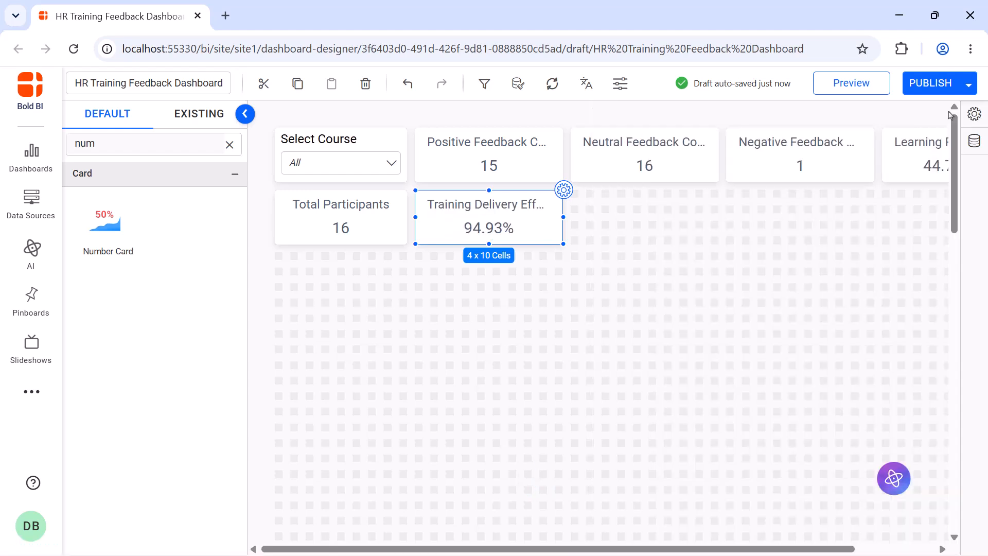
Step: Add a 4 x 10 cell Number Card beside the Training Delivery Effectiveness card and name it "Participant Engagement Score"
{"action": "left_click_drag", "start_coordinate": [105, 221], "coordinate": [709, 237]}
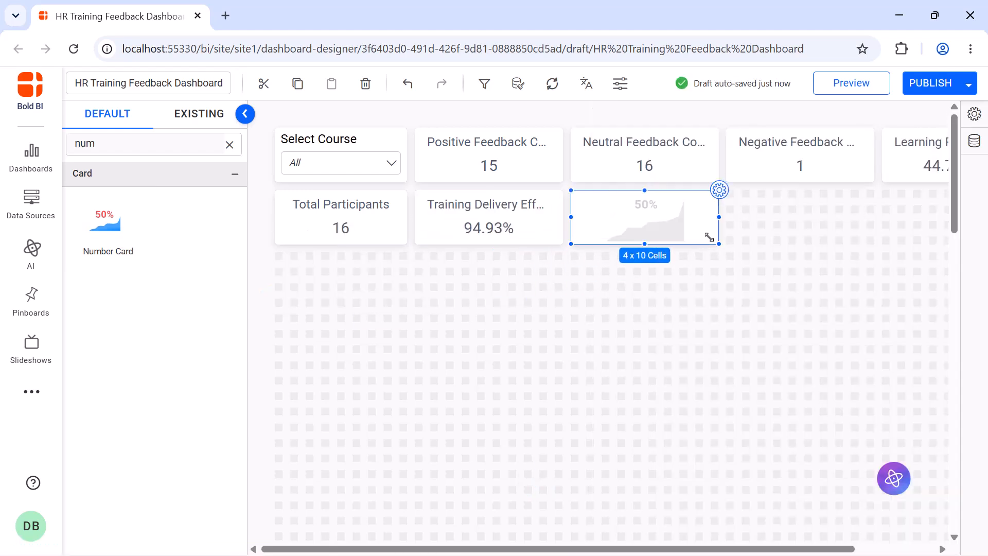
{"action": "left_click", "coordinate": [720, 195]}
{"action": "left_click", "coordinate": [748, 162]}
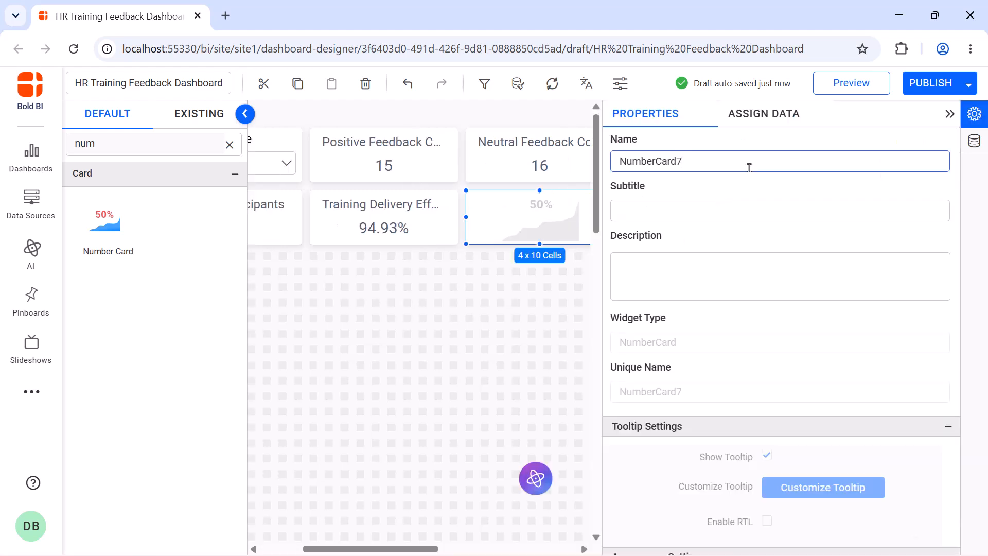
{"action": "key", "text": "ctrl+a"}
{"action": "key", "text": "BackSpace"}
{"action": "type", "text": "Participant Engagement Score"}
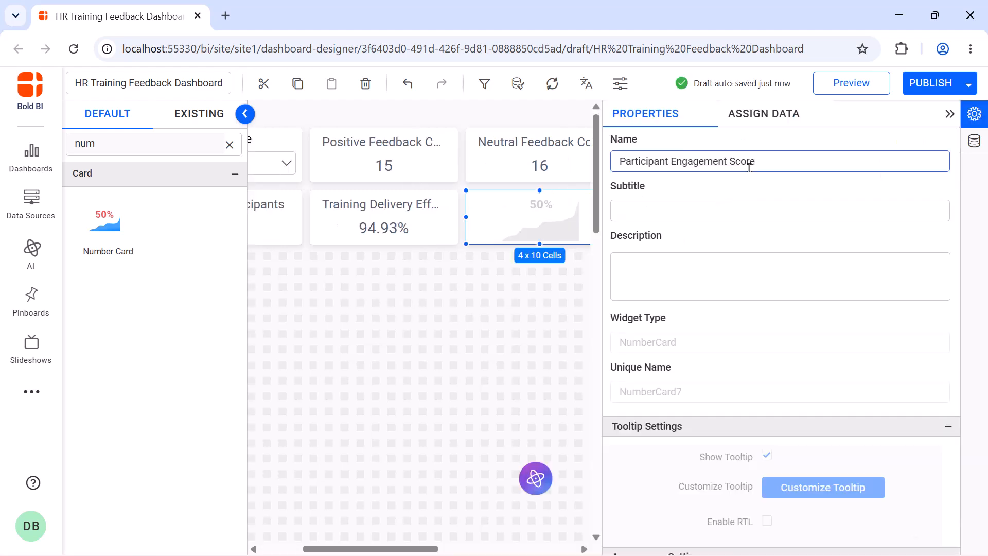
Step: Assign Engagement_Score as the Participant Engagement Score card's measure and aggregate it as Average
{"action": "left_click", "coordinate": [768, 128]}
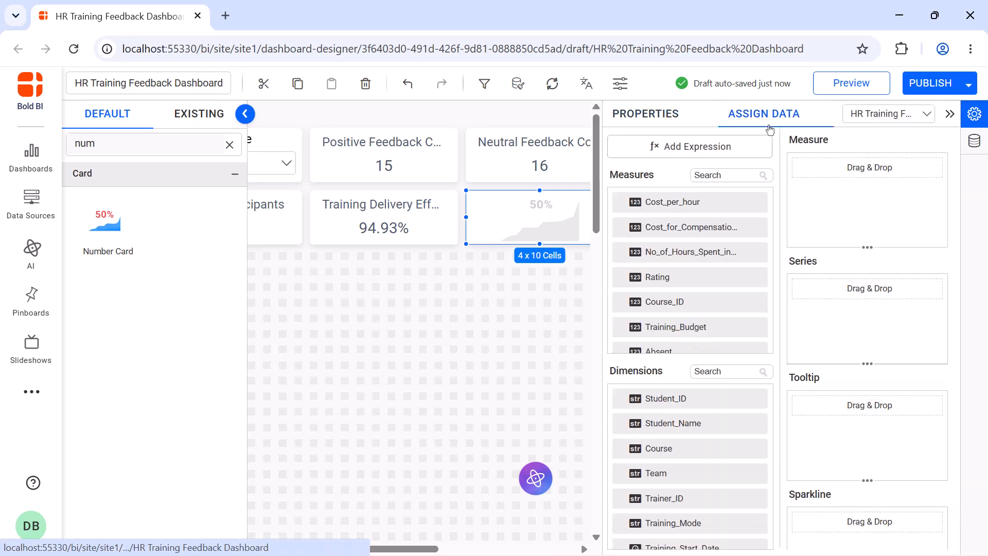
{"action": "left_click", "coordinate": [731, 175]}
{"action": "type", "text": "eng"}
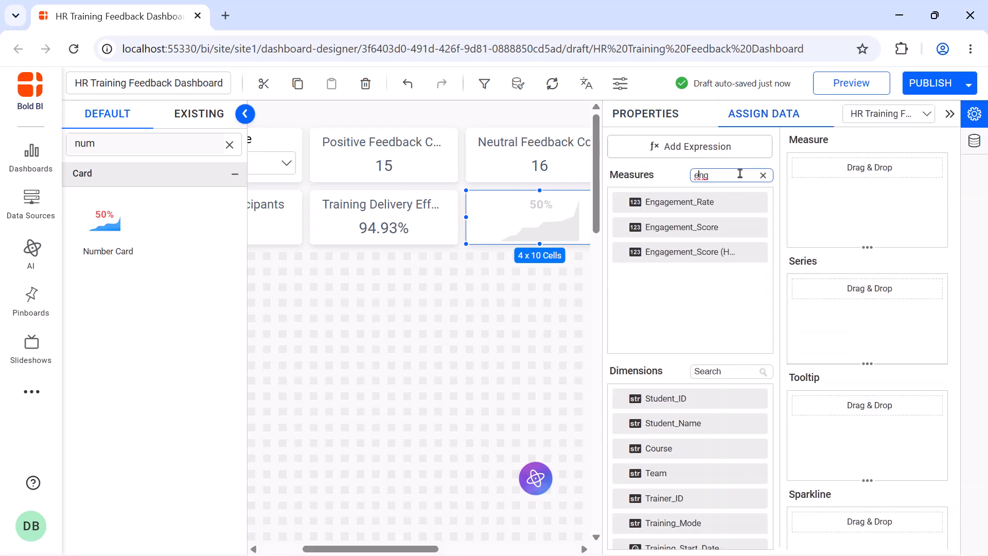
{"action": "left_click_drag", "start_coordinate": [682, 227], "coordinate": [801, 219]}
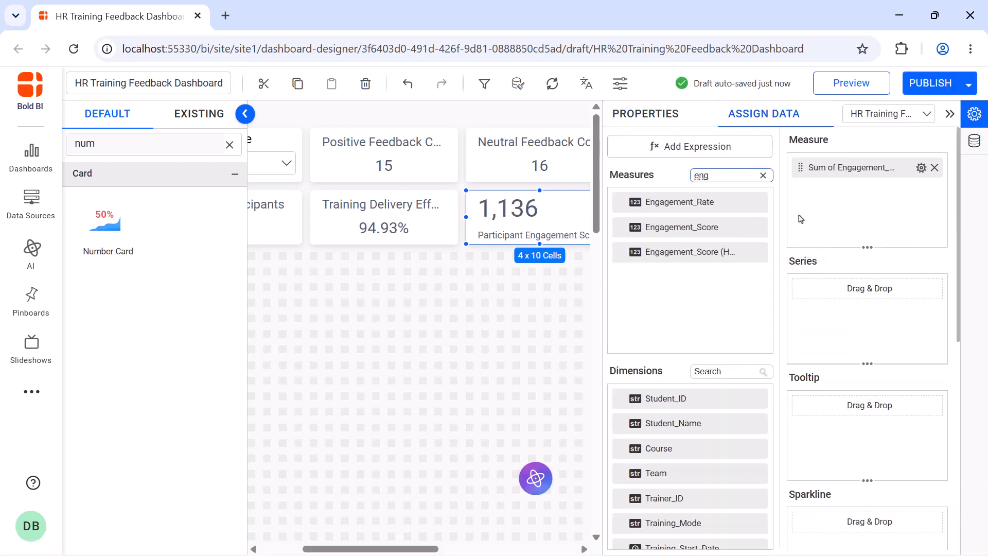
{"action": "left_click", "coordinate": [921, 167]}
{"action": "left_click", "coordinate": [913, 258]}
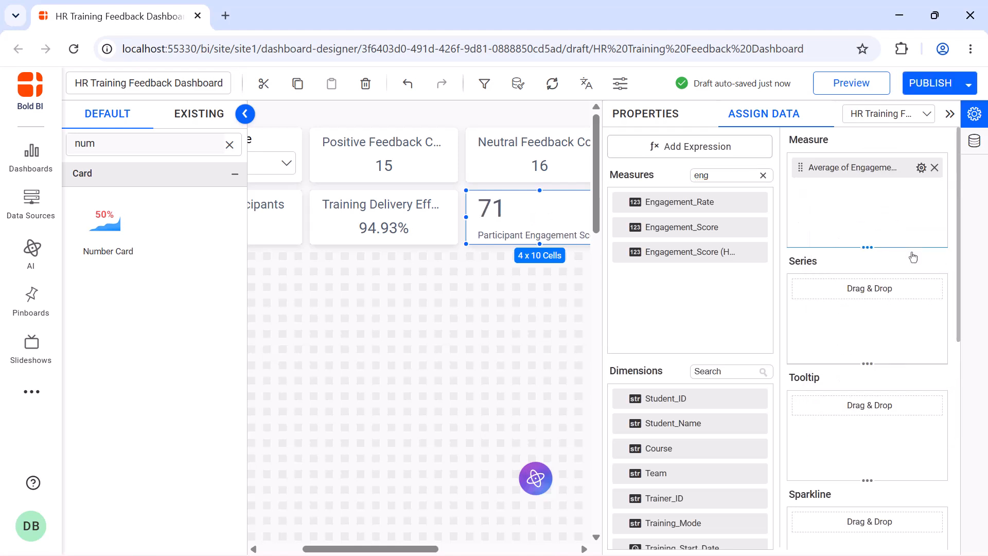
Step: Append % after the Participant Engagement Score value and format the card centered with its title at the top
{"action": "left_click", "coordinate": [921, 167]}
{"action": "left_click", "coordinate": [916, 415]}
{"action": "left_click", "coordinate": [521, 434]}
{"action": "type", "text": "%"}
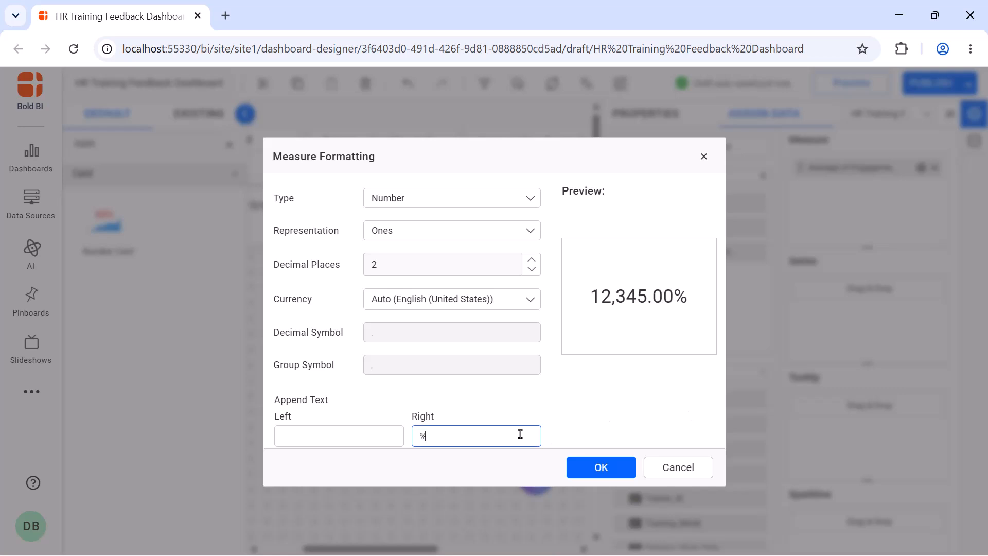
{"action": "left_click", "coordinate": [580, 467]}
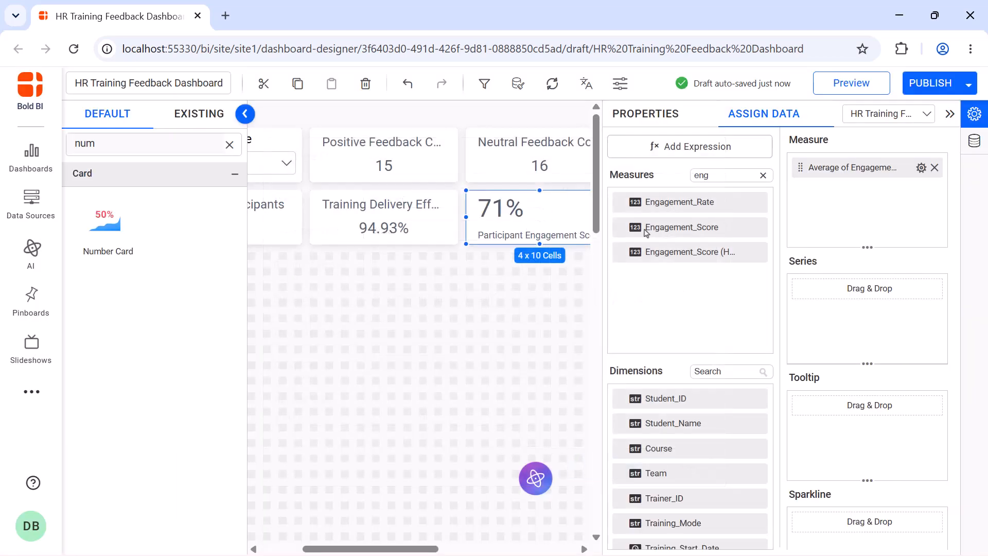
{"action": "left_click", "coordinate": [661, 122]}
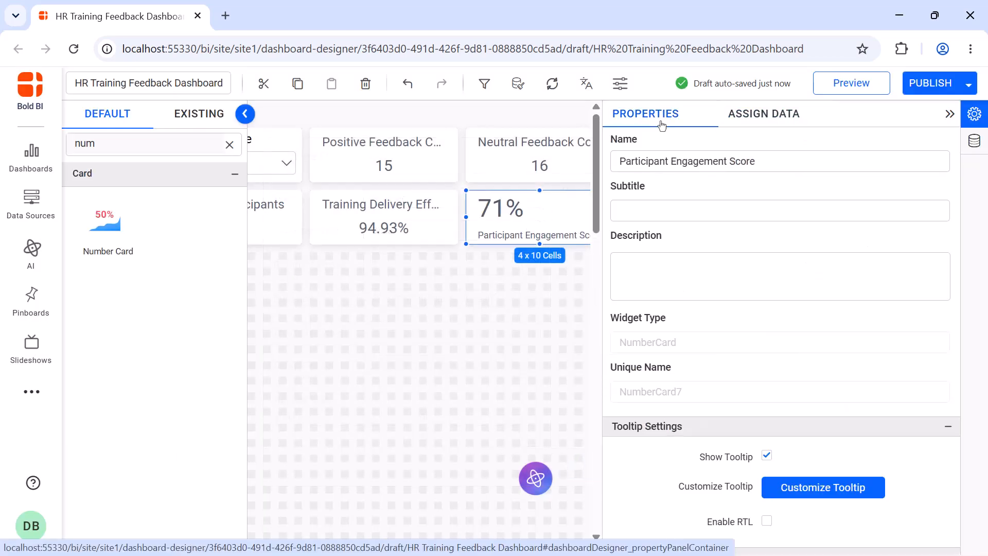
{"action": "left_click", "coordinate": [949, 114]}
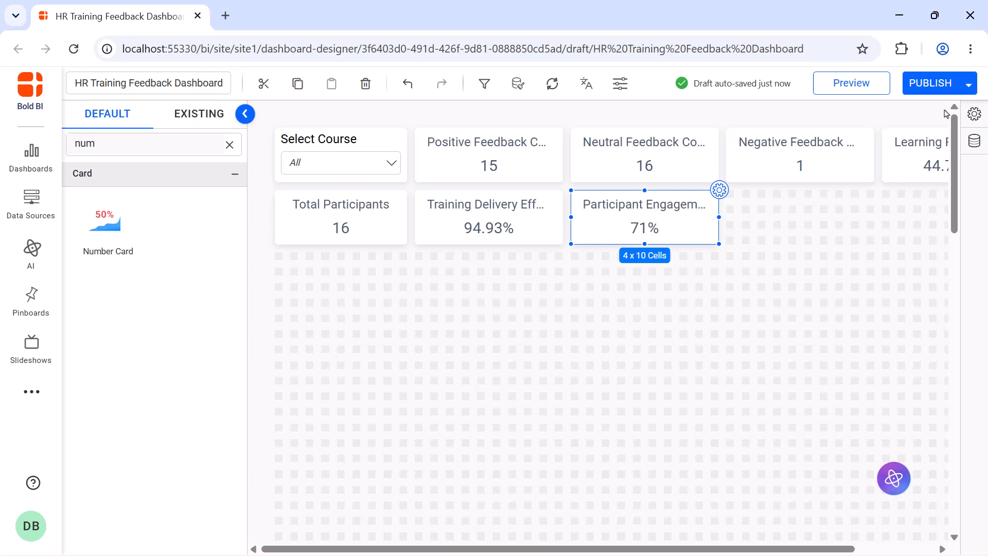
Step: Add a 14 x 29 cell Column chart below the second row of number cards and name it "Satisfaction Survey results"
{"action": "left_click", "coordinate": [230, 145]}
{"action": "left_click", "coordinate": [197, 270]}
{"action": "left_click_drag", "start_coordinate": [359, 339], "coordinate": [707, 452]}
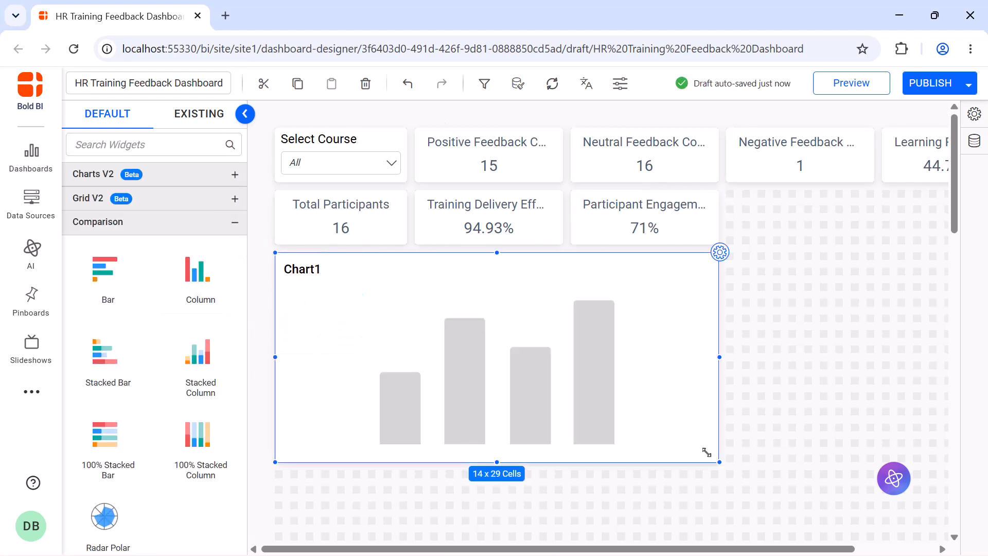
{"action": "left_click", "coordinate": [720, 252]}
{"action": "double_click", "coordinate": [667, 167]}
{"action": "key", "text": "BackSpace"}
{"action": "type", "text": "Satisfaction Survey results"}
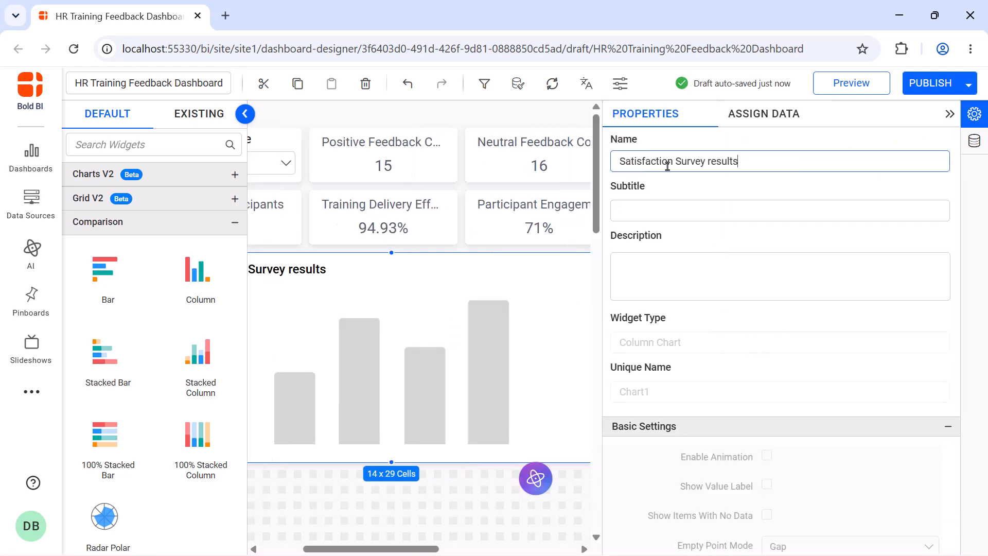
Step: Create and save an Overall_Satisfaction expression: IF([Rating]<2,'Below Average',IF([Rating]>=2 AND [Rating]<2.5,'Average',IF([Rating]>=2.5 AND [Rating]<3,'Satisfied',IF([Rating]>=3 AND [Rating]<4,'Good','Excellent'))))
{"action": "left_click", "coordinate": [747, 119]}
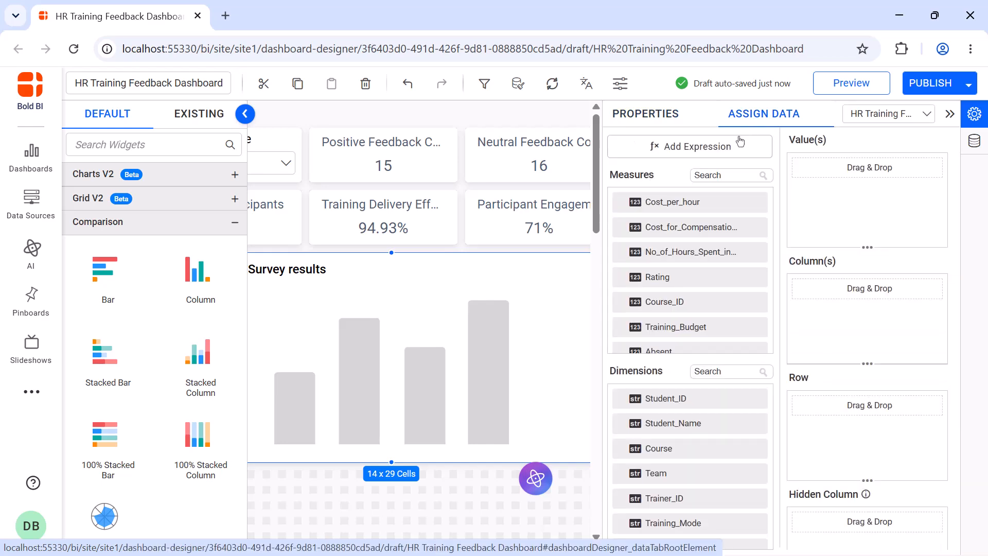
{"action": "left_click", "coordinate": [736, 148]}
{"action": "left_click", "coordinate": [208, 507]}
{"action": "double_click", "coordinate": [395, 172]}
{"action": "type", "text": "Overall_Satisfaction"}
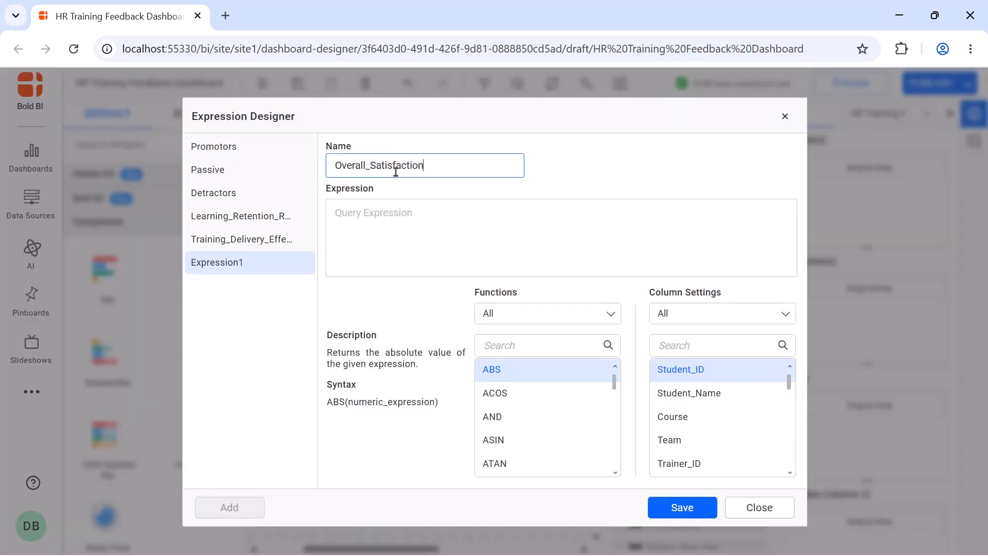
{"action": "left_click", "coordinate": [386, 223]}
{"action": "type", "text": "IF([Rating]<2,'Below Average',IF([Rating]>=2 AND [Rating]<2.5,'Average',IF([Rating]>=2.5 AND [Rating]<3,'Satisfied',IF([Rating]>=3 AND [Rating]<4,'Good','Excellent'))))"}
{"action": "left_click", "coordinate": [679, 505]}
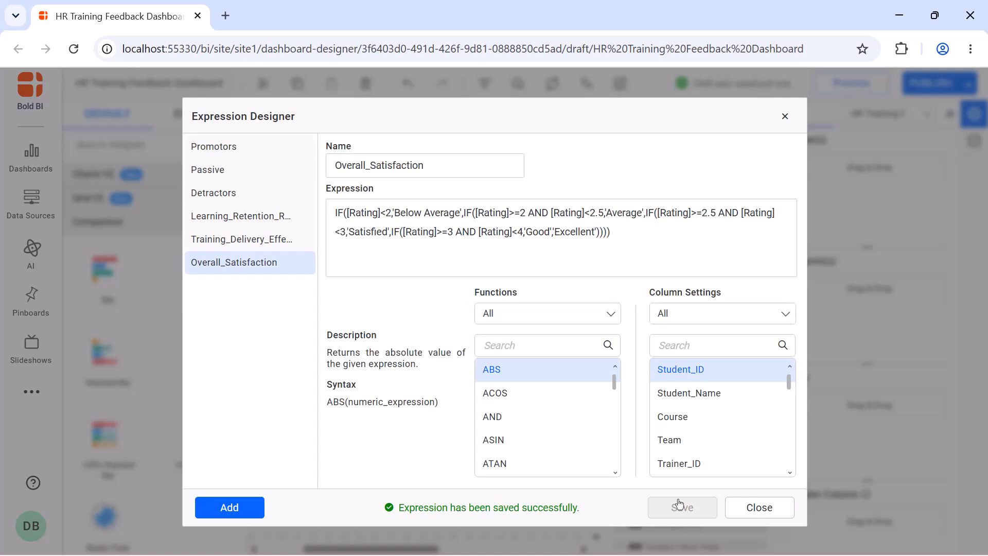
{"action": "left_click", "coordinate": [785, 117]}
Step: Assign Overall_Satisfaction as both the value and the column of the Satisfaction Survey results chart
{"action": "left_click", "coordinate": [726, 372]}
{"action": "type", "text": "ove"}
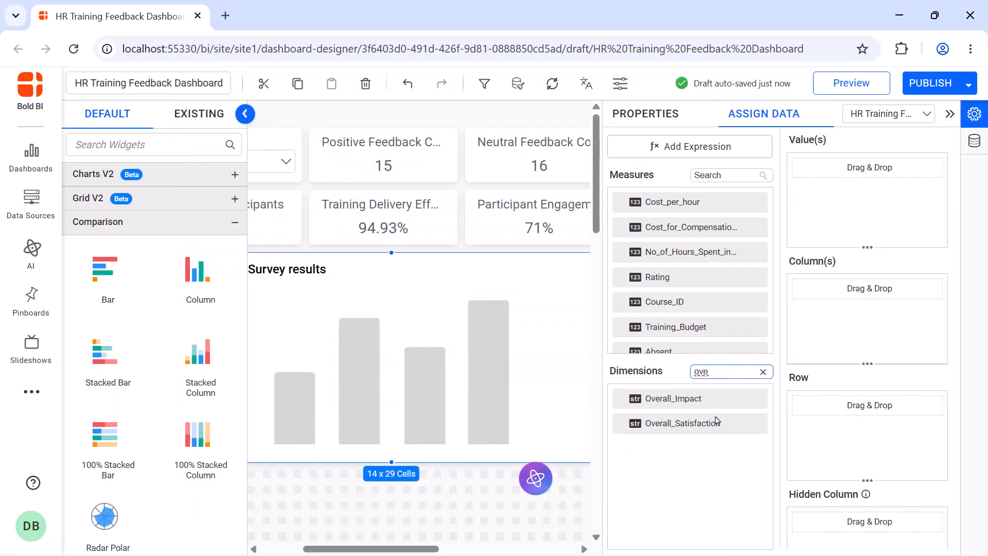
{"action": "left_click_drag", "start_coordinate": [716, 421], "coordinate": [765, 210]}
{"action": "left_click_drag", "start_coordinate": [683, 423], "coordinate": [821, 333]}
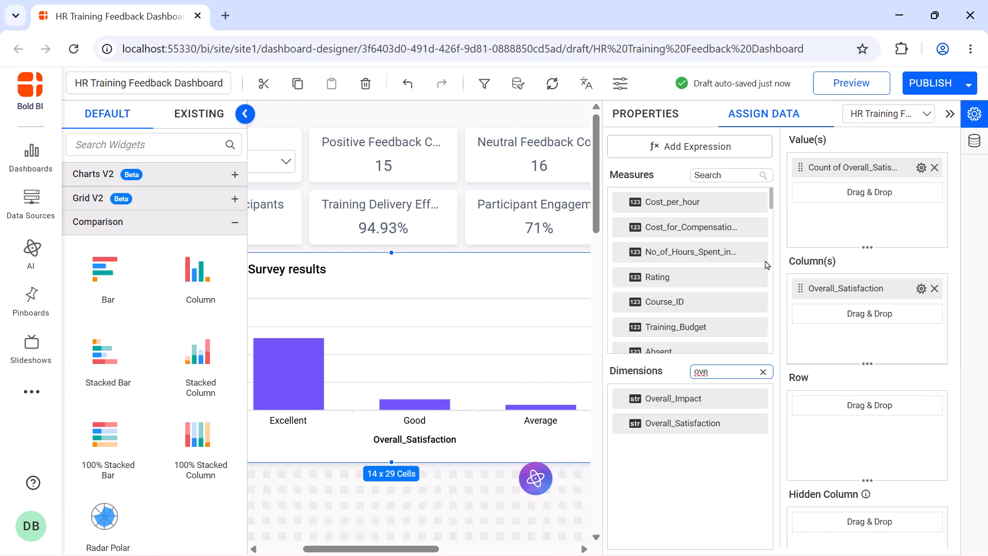
Step: Enable animation and value labels on the Satisfaction Survey results chart
{"action": "left_click", "coordinate": [667, 114]}
{"action": "scroll", "coordinate": [767, 226], "scroll_direction": "down", "scroll_amount": 5}
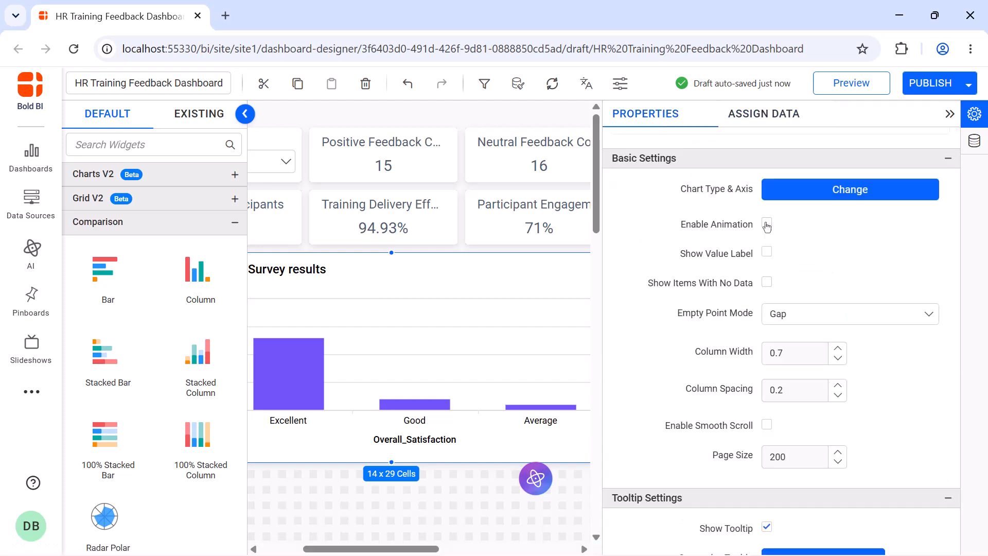
{"action": "left_click", "coordinate": [767, 225]}
{"action": "left_click", "coordinate": [766, 252]}
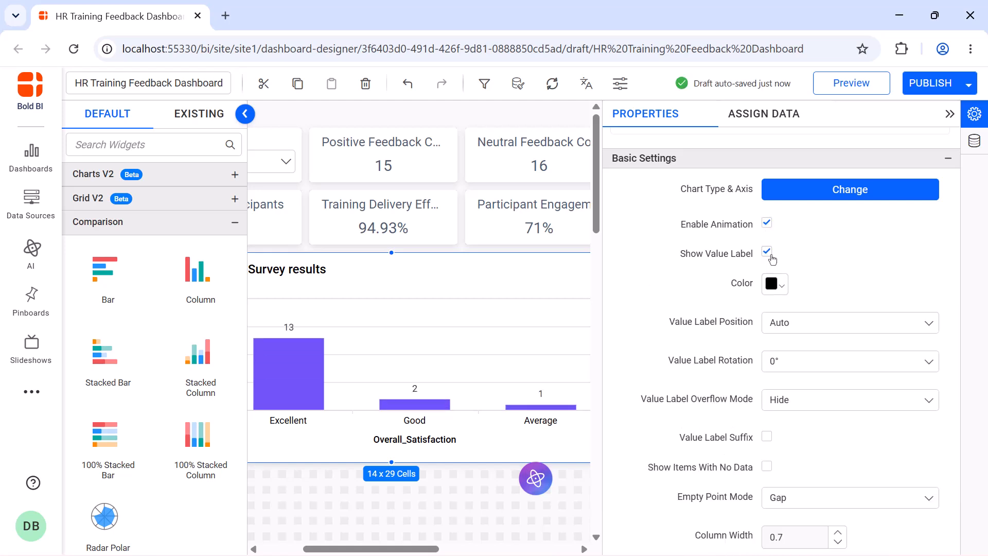
Step: Hide the category axis title and the primary value axis title on the Satisfaction Survey results chart
{"action": "scroll", "coordinate": [771, 231], "scroll_direction": "down", "scroll_amount": 5}
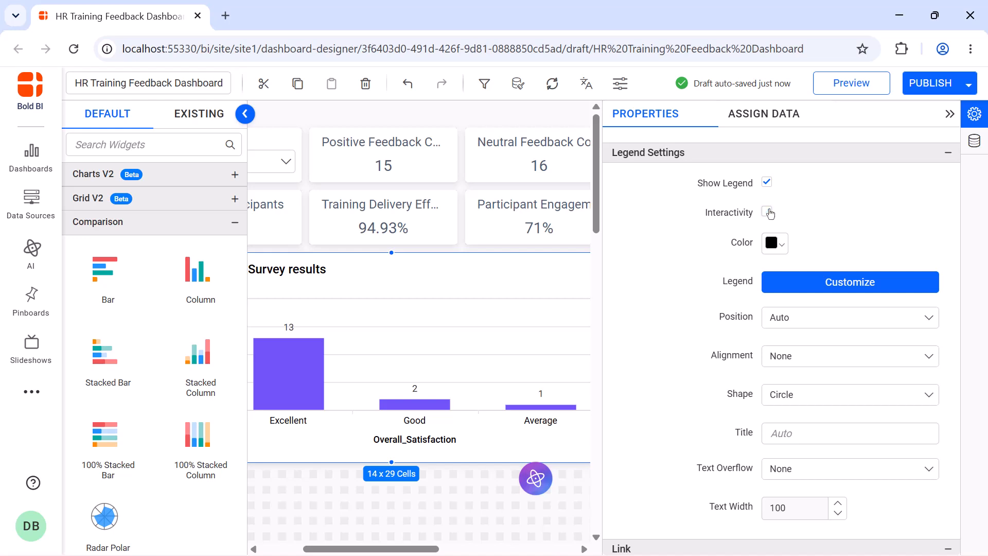
{"action": "scroll", "coordinate": [768, 315], "scroll_direction": "down", "scroll_amount": 5}
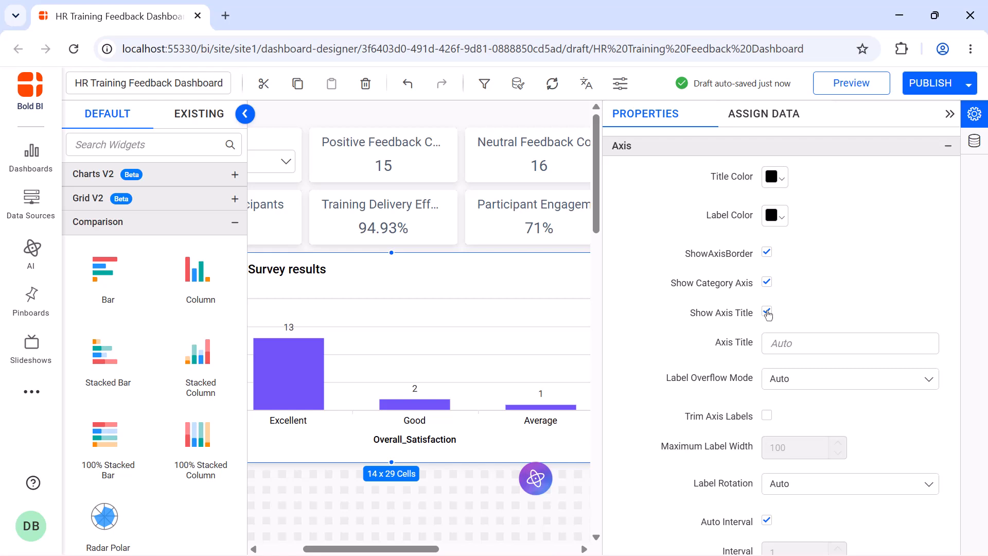
{"action": "left_click", "coordinate": [767, 312]}
{"action": "scroll", "coordinate": [768, 313], "scroll_direction": "down", "scroll_amount": 3}
{"action": "left_click", "coordinate": [767, 437]}
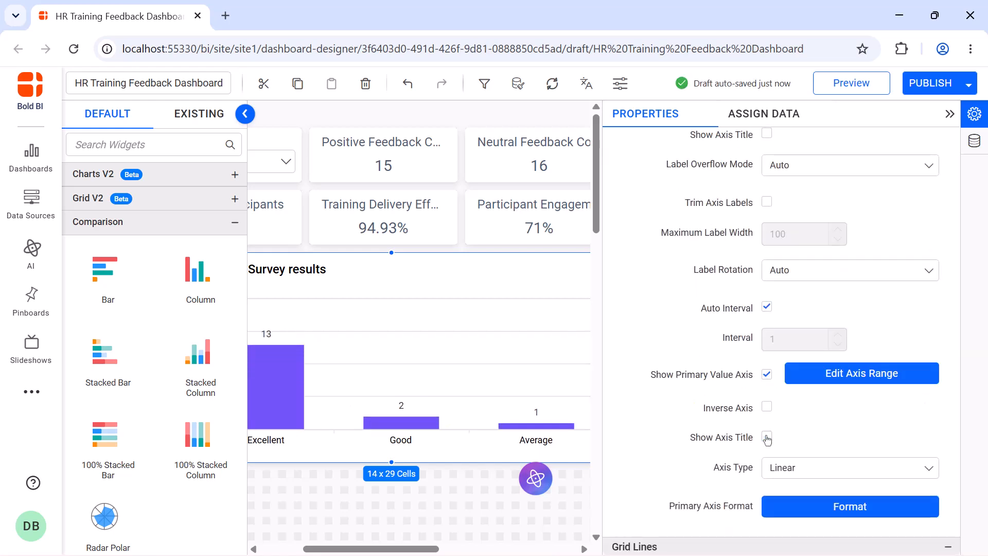
Step: Turn off automatic title font sizing for the Satisfaction Survey results chart and set the title font size to 16
{"action": "scroll", "coordinate": [767, 261], "scroll_direction": "down", "scroll_amount": 10}
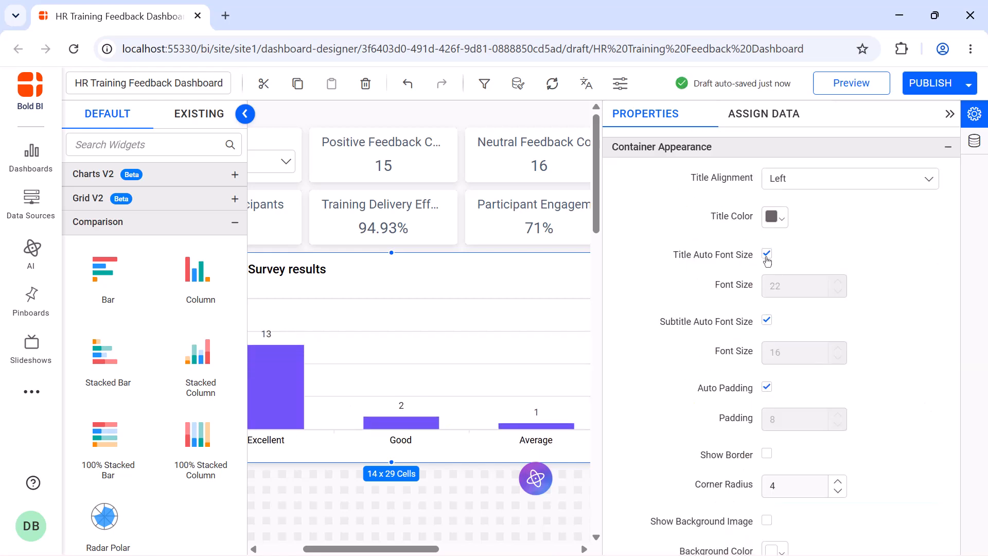
{"action": "left_click", "coordinate": [767, 257]}
{"action": "double_click", "coordinate": [773, 285]}
{"action": "type", "text": "16"}
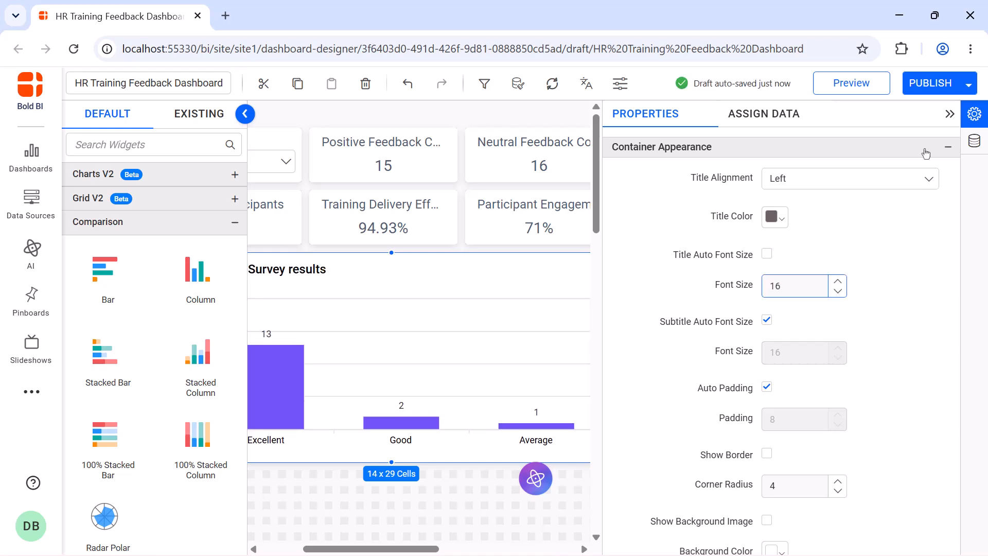
{"action": "left_click", "coordinate": [951, 116]}
Step: Add an area chart beside the Satisfaction Survey results chart and size it to 18 x 19 cells
{"action": "left_click", "coordinate": [217, 145]}
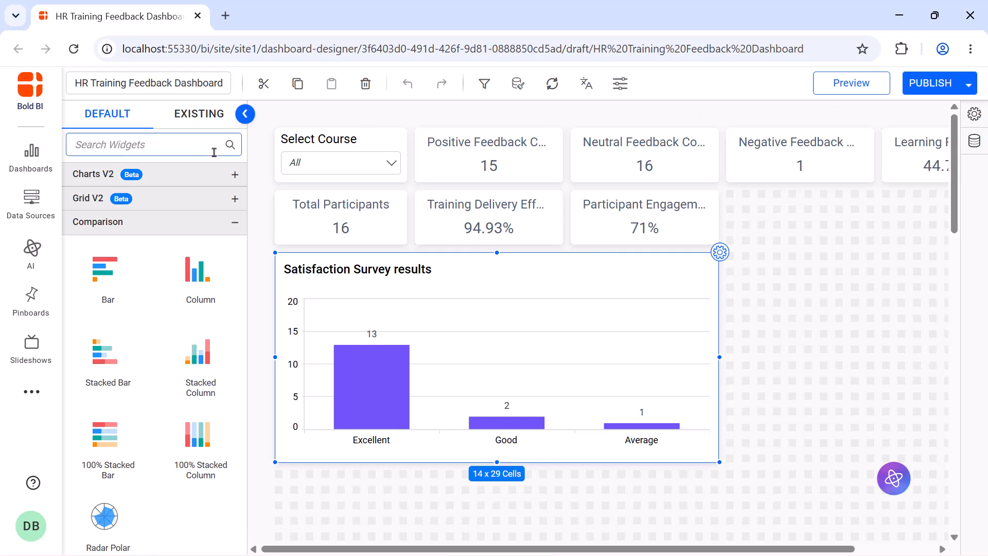
{"action": "type", "text": "are"}
{"action": "left_click_drag", "start_coordinate": [111, 384], "coordinate": [733, 199]}
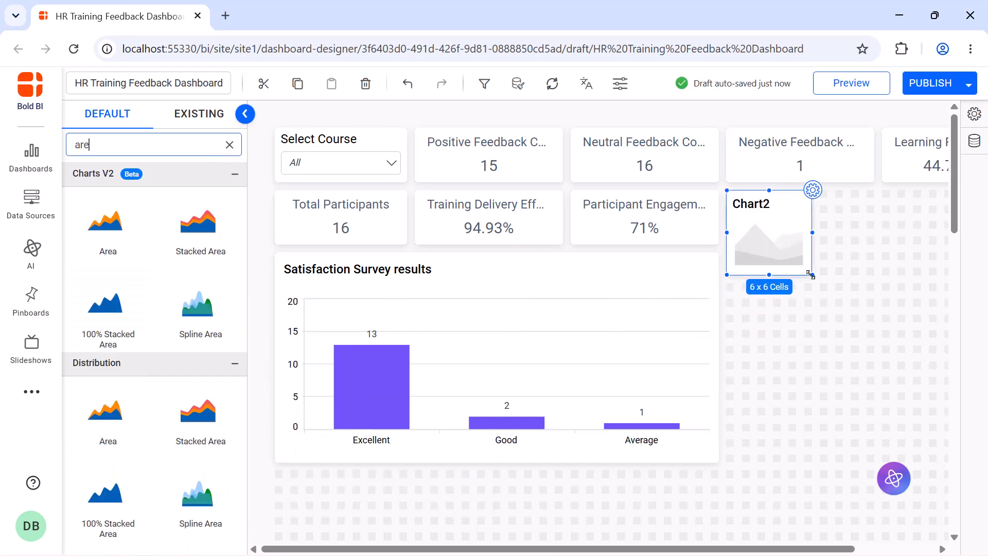
{"action": "left_click_drag", "start_coordinate": [812, 278], "coordinate": [920, 454]}
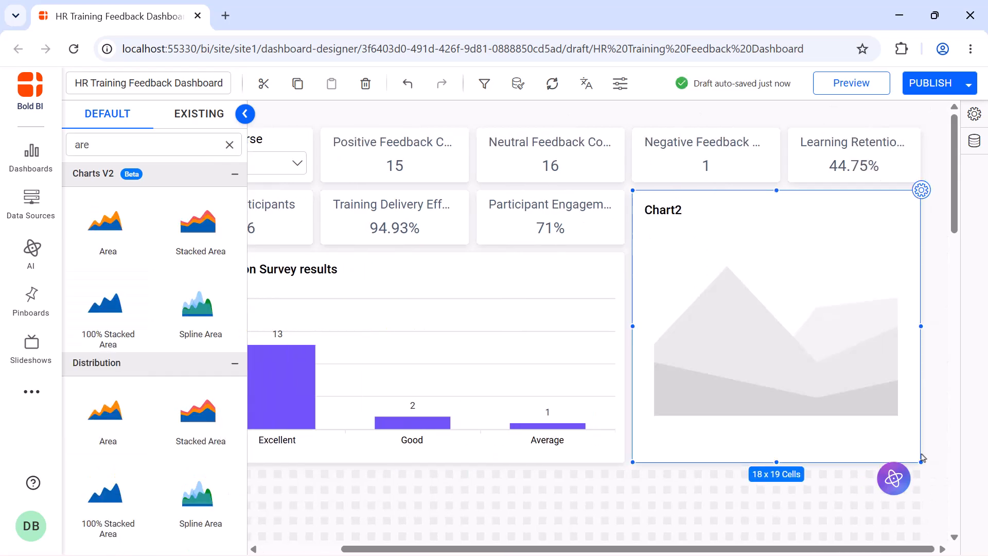
Step: Name the new area chart "Training Satisfaction Rate Trend"
{"action": "left_click", "coordinate": [922, 191]}
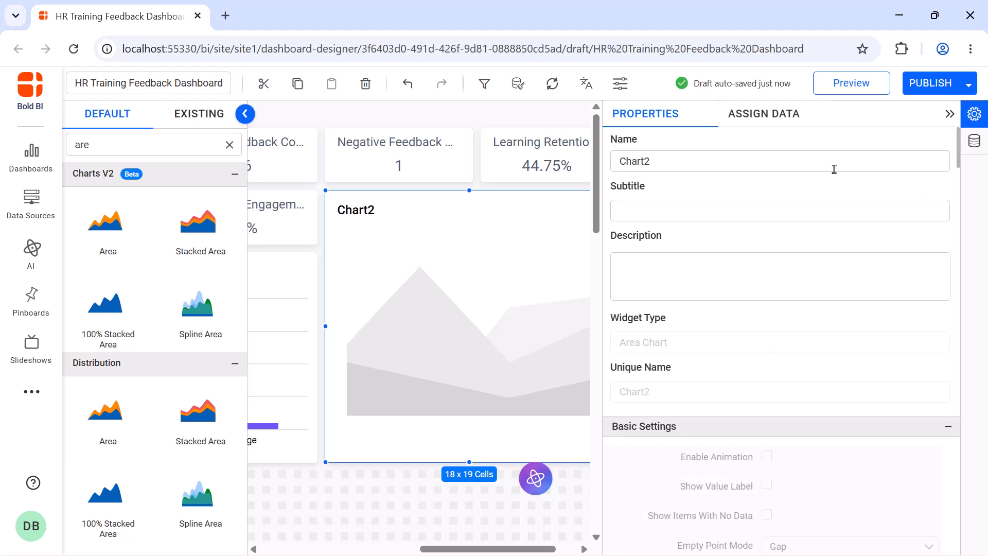
{"action": "left_click", "coordinate": [834, 169]}
{"action": "key", "text": "ctrl+a"}
{"action": "key", "text": "BackSpace"}
{"action": "type", "text": "Training Satisfaction Rate Trend"}
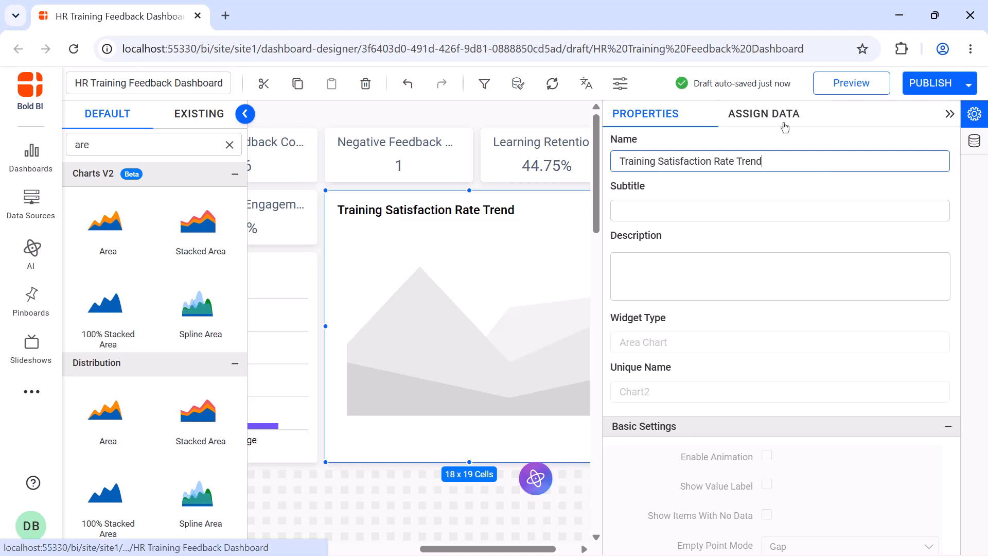
Step: Assign Satisfaction_Score as the value and Training_Start_Date as the column of the Training Satisfaction Rate Trend chart
{"action": "left_click", "coordinate": [764, 114]}
{"action": "left_click", "coordinate": [723, 175]}
{"action": "type", "text": "sa"}
{"action": "left_click_drag", "start_coordinate": [726, 256], "coordinate": [812, 209]}
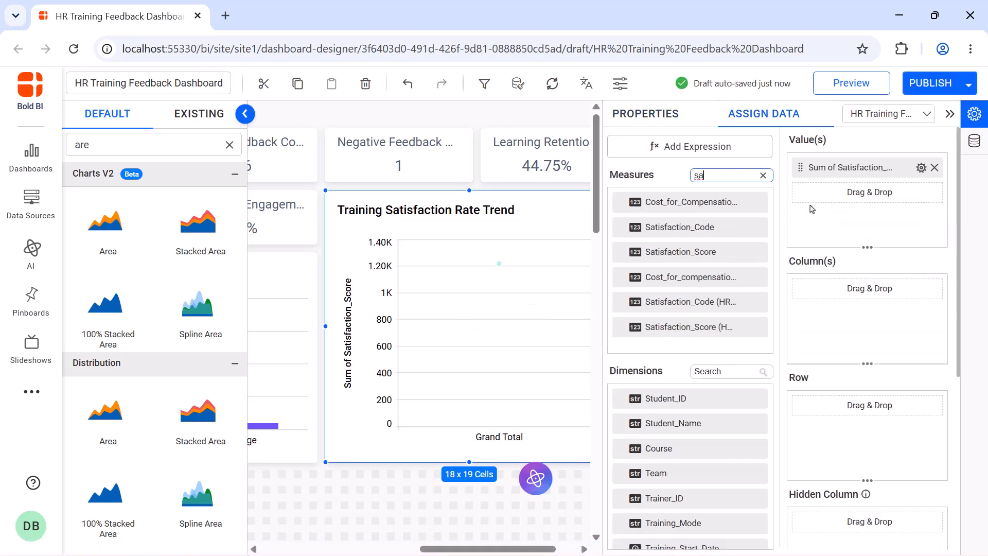
{"action": "left_click", "coordinate": [726, 371]}
{"action": "type", "text": "tr"}
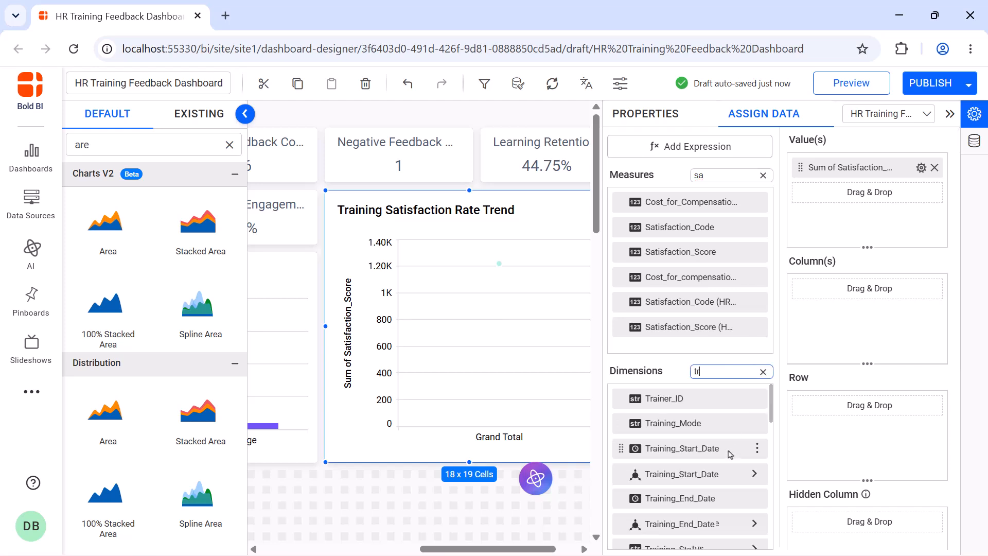
{"action": "left_click_drag", "start_coordinate": [684, 448], "coordinate": [808, 324]}
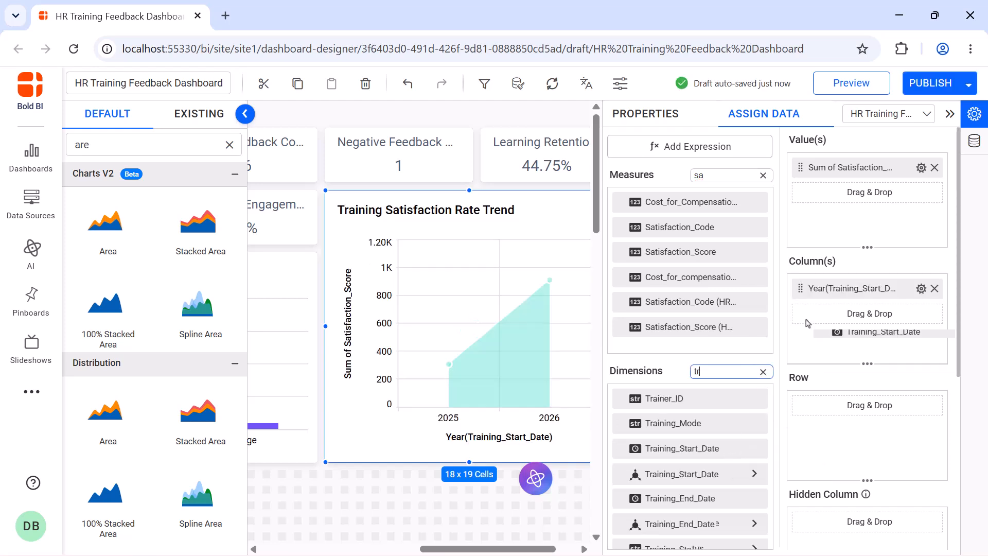
Step: Group the area chart's Training_Start_Date column by month and year
{"action": "left_click", "coordinate": [922, 288]}
{"action": "mouse_move", "coordinate": [834, 472]}
{"action": "left_click", "coordinate": [761, 335]}
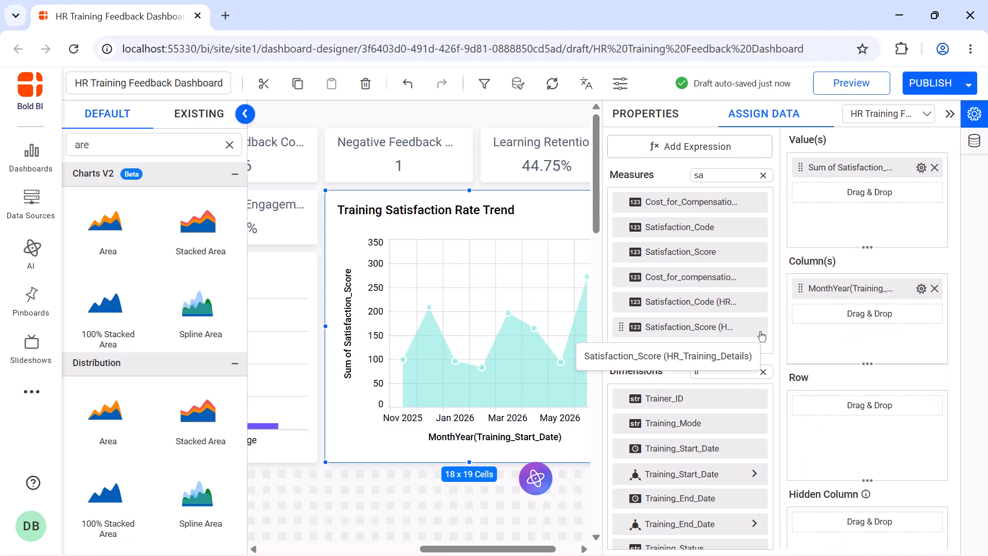
Step: Apply a relative date filter for the last 6 months to the area chart's Training_Start_Date column
{"action": "left_click", "coordinate": [921, 288]}
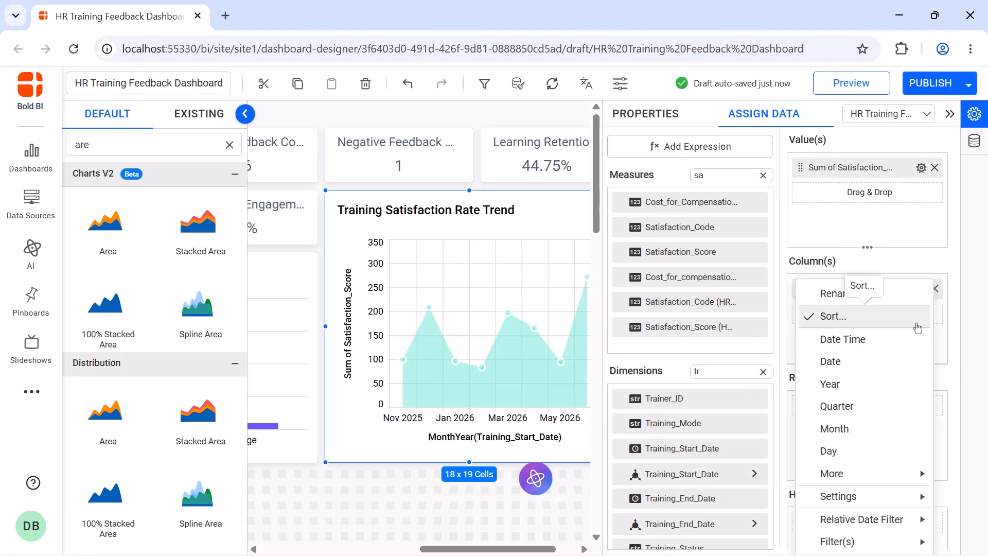
{"action": "left_click", "coordinate": [772, 494]}
{"action": "left_click", "coordinate": [500, 249]}
{"action": "left_click", "coordinate": [511, 316]}
{"action": "left_click", "coordinate": [504, 292]}
{"action": "scroll", "coordinate": [497, 346], "scroll_direction": "down", "scroll_amount": 2}
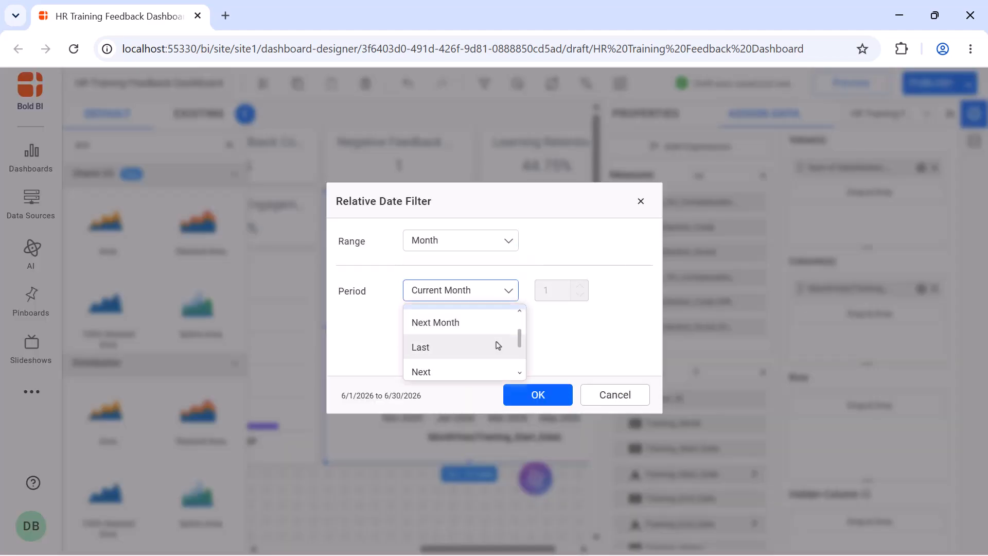
{"action": "left_click", "coordinate": [497, 346]}
{"action": "double_click", "coordinate": [565, 297]}
{"action": "type", "text": "6"}
{"action": "left_click", "coordinate": [549, 423]}
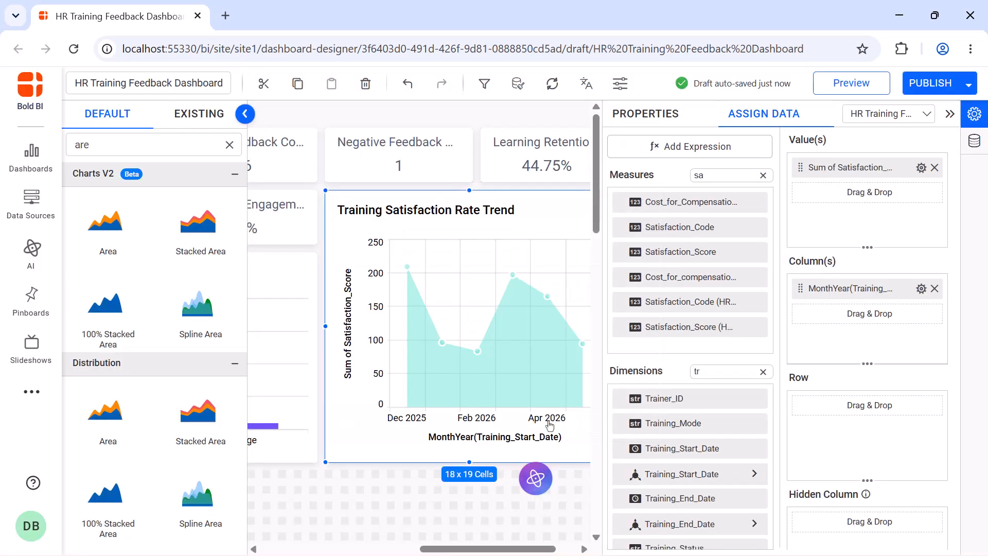
{"action": "left_click", "coordinate": [635, 115]}
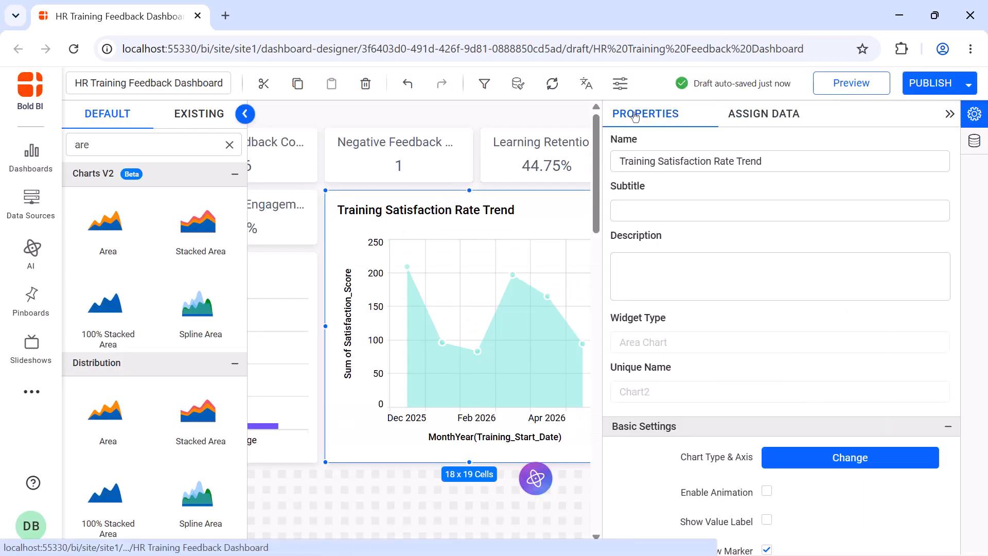
{"action": "left_click", "coordinate": [950, 115]}
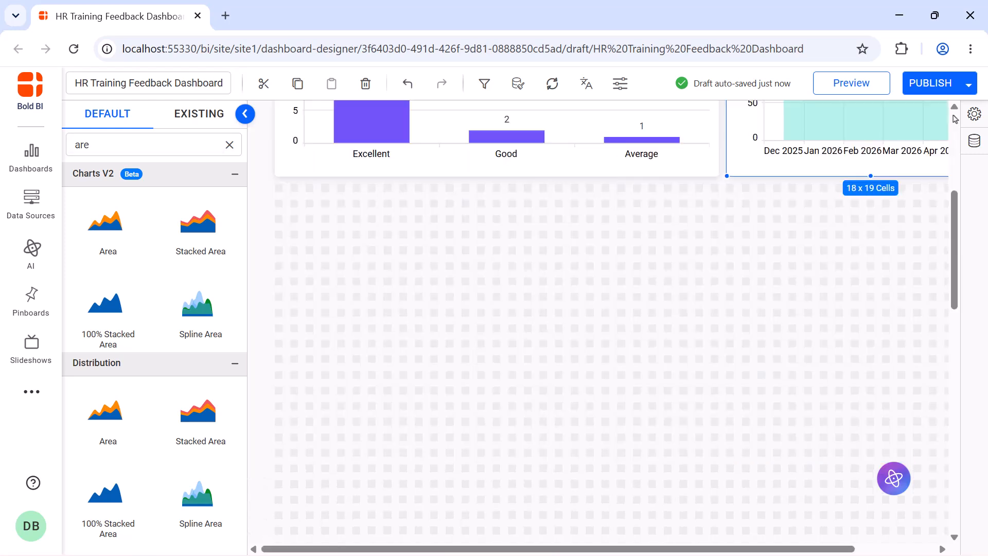
Step: Add a bar chart below the Satisfaction Survey results chart and size it to 16 x 24 cells
{"action": "left_click", "coordinate": [229, 145]}
{"action": "left_click_drag", "start_coordinate": [105, 270], "coordinate": [288, 206]}
{"action": "left_click_drag", "start_coordinate": [360, 269], "coordinate": [633, 418]}
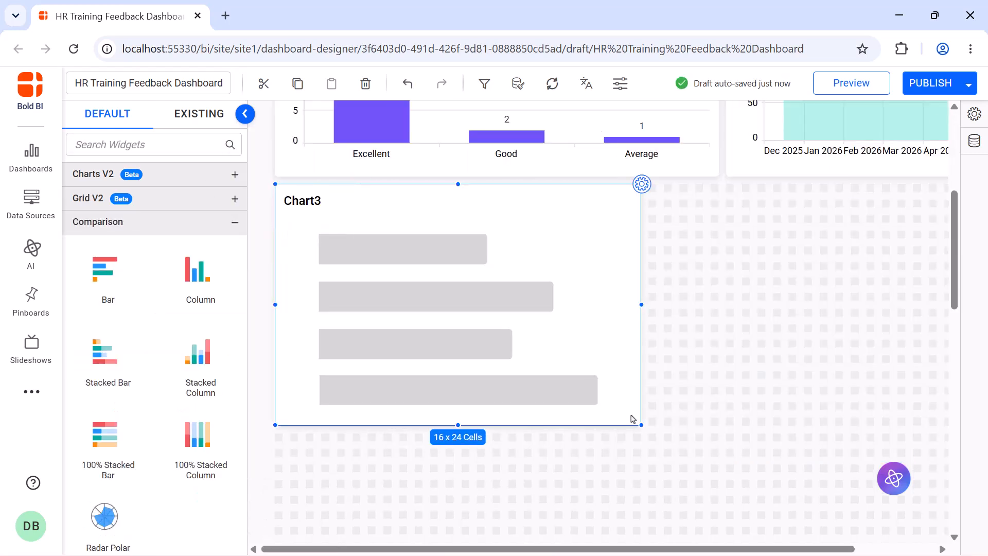
Step: Name the new bar chart "Trainer Effectiveness Trend"
{"action": "left_click", "coordinate": [642, 185]}
{"action": "left_click", "coordinate": [680, 161]}
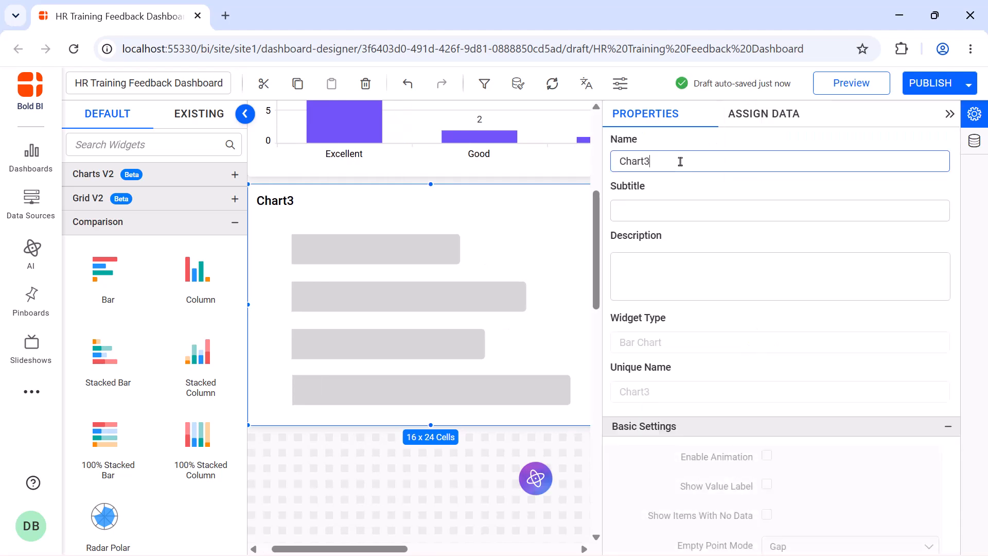
{"action": "key", "text": "ctrl+a"}
{"action": "key", "text": "BackSpace"}
{"action": "type", "text": "Trainer Effectiveness Trend"}
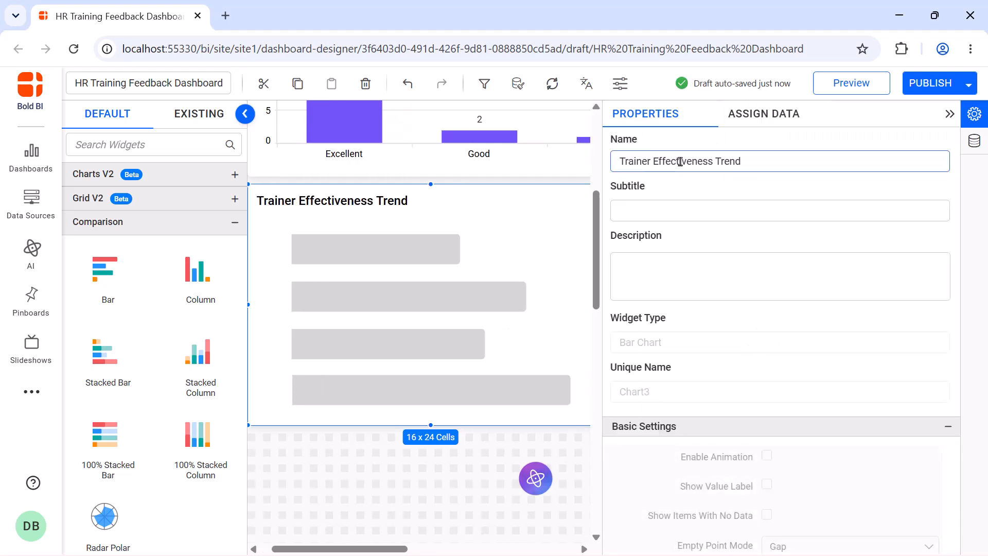
Step: Create and save an expression named Completed_Training with the formula IF([Training_Status]='Completed',1,0)
{"action": "left_click", "coordinate": [755, 116]}
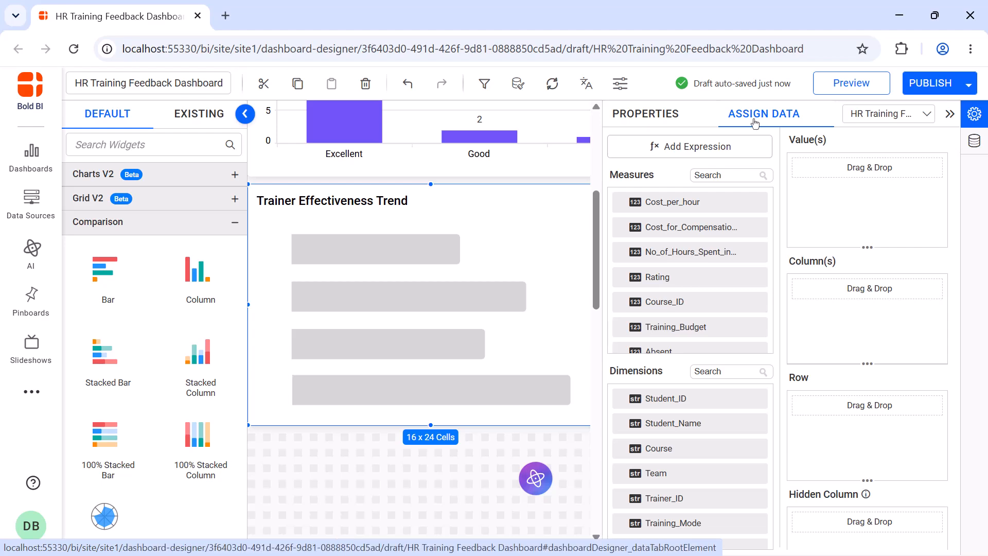
{"action": "left_click", "coordinate": [747, 146]}
{"action": "left_click", "coordinate": [229, 507]}
{"action": "left_click", "coordinate": [468, 170]}
{"action": "key", "text": "ctrl+a"}
{"action": "key", "text": "BackSpace"}
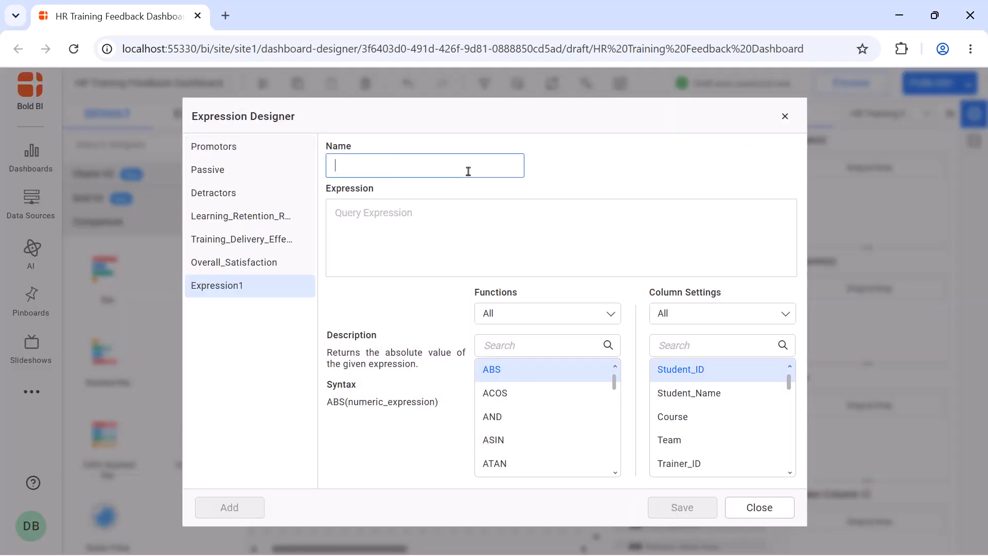
{"action": "type", "text": "Completed_Training"}
{"action": "left_click", "coordinate": [472, 214]}
{"action": "type", "text": "IF([Training_Status]='Completed',1,0)"}
{"action": "left_click", "coordinate": [682, 506]}
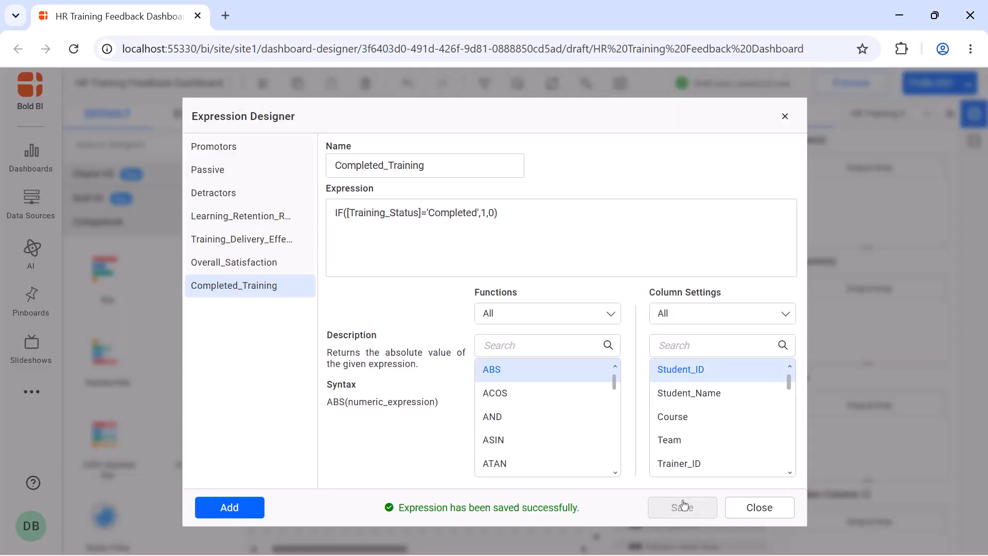
Step: Create and save an expression named Trainer_Effectiveness with the formula (SUM([Completed_Training])/COUNT([Trainer_ID]))*100
{"action": "left_click", "coordinate": [249, 512]}
{"action": "left_click", "coordinate": [463, 171]}
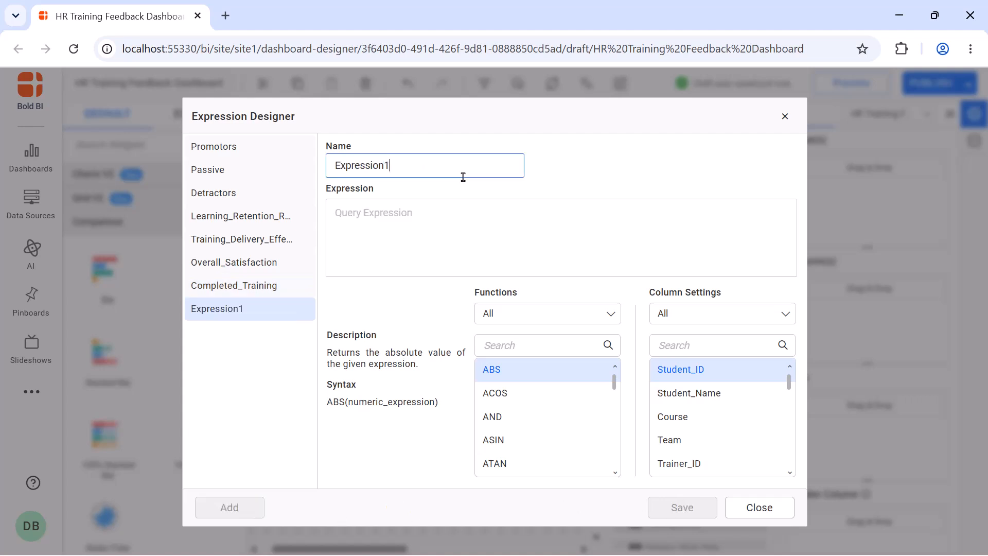
{"action": "key", "text": "ctrl+a"}
{"action": "key", "text": "BackSpace"}
{"action": "type", "text": "Trainer_Effectiveness"}
{"action": "left_click", "coordinate": [467, 210]}
{"action": "type", "text": "(SUM([Completed_Training])/COUNT([Trainer_ID]))*100"}
{"action": "left_click", "coordinate": [672, 505]}
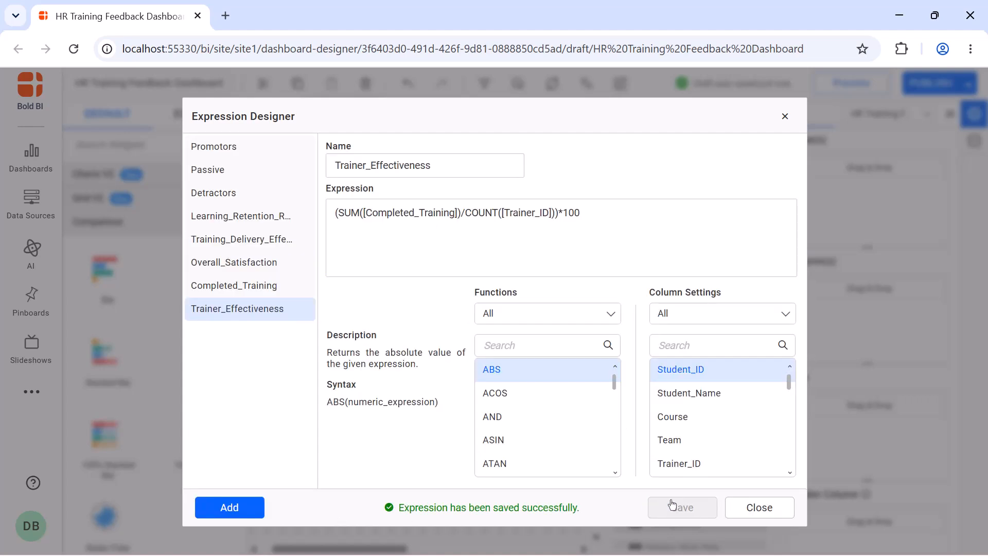
{"action": "left_click", "coordinate": [785, 116]}
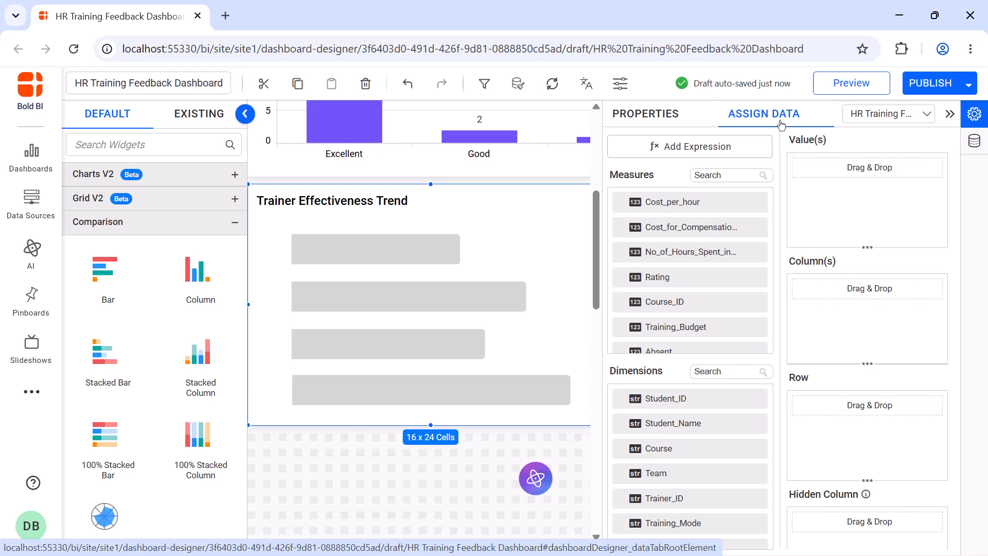
Step: Assign Trainer_Effectiveness as the value and Trainer_ID as the column of the Trainer Effectiveness Trend chart
{"action": "type", "text": "trainer"}
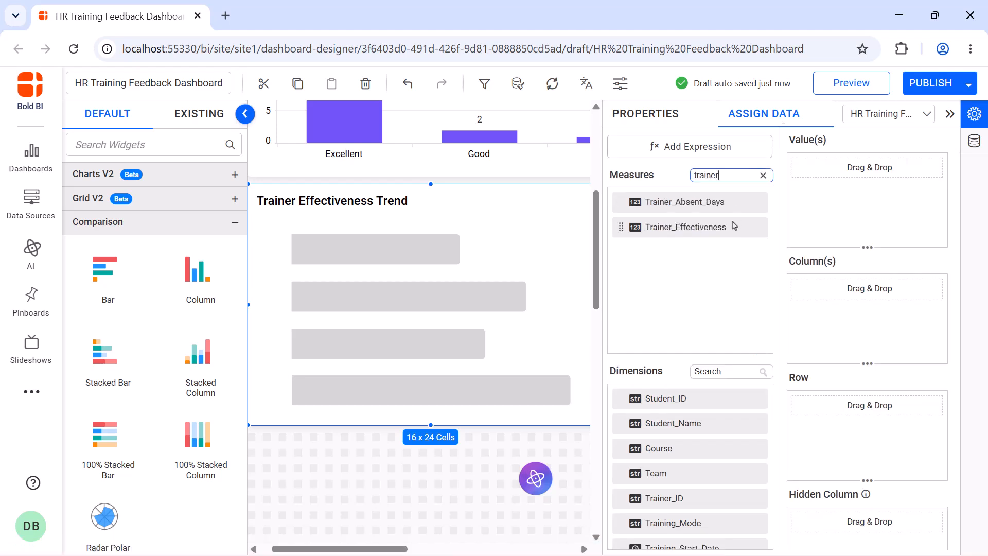
{"action": "left_click_drag", "start_coordinate": [736, 227], "coordinate": [800, 219]}
{"action": "left_click", "coordinate": [706, 371]}
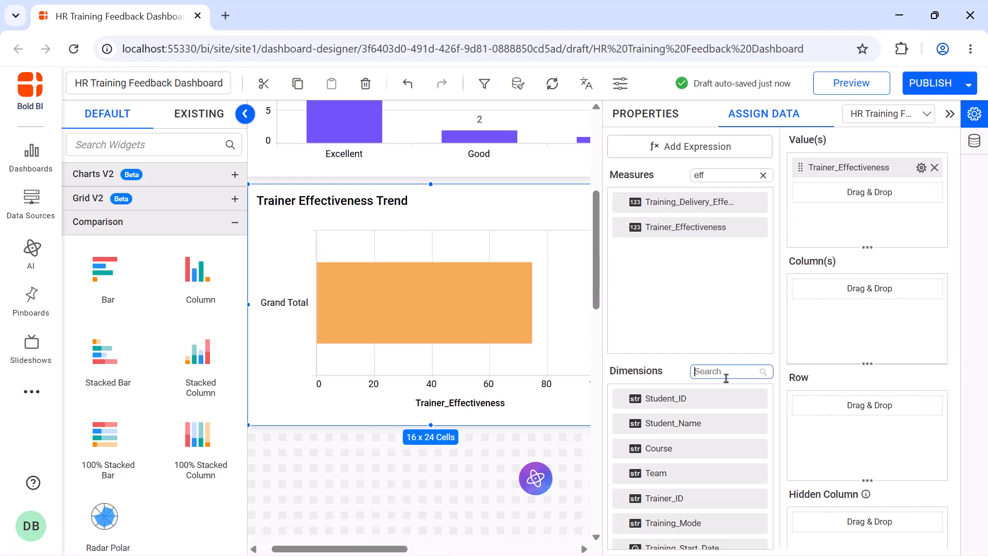
{"action": "left_click_drag", "start_coordinate": [710, 498], "coordinate": [807, 332]}
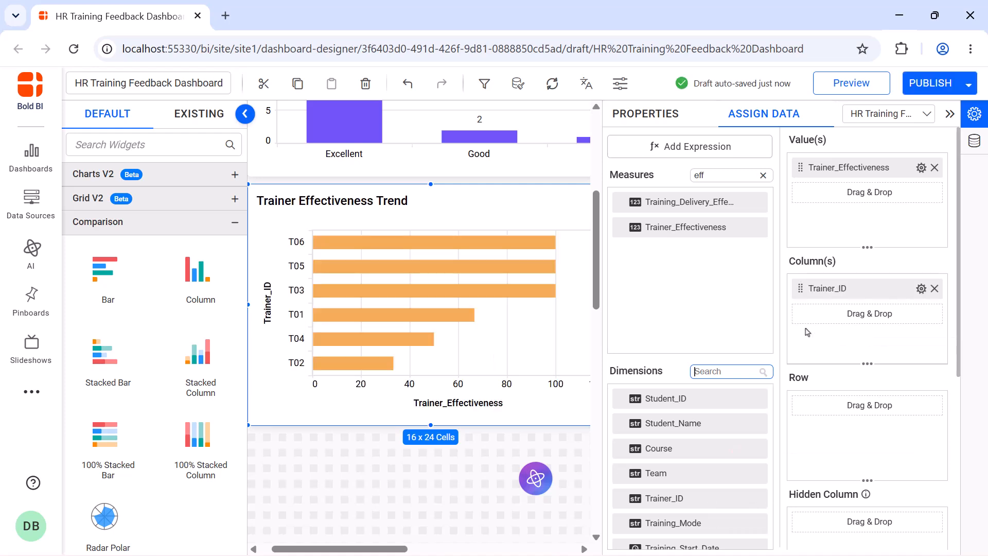
{"action": "left_click", "coordinate": [665, 124]}
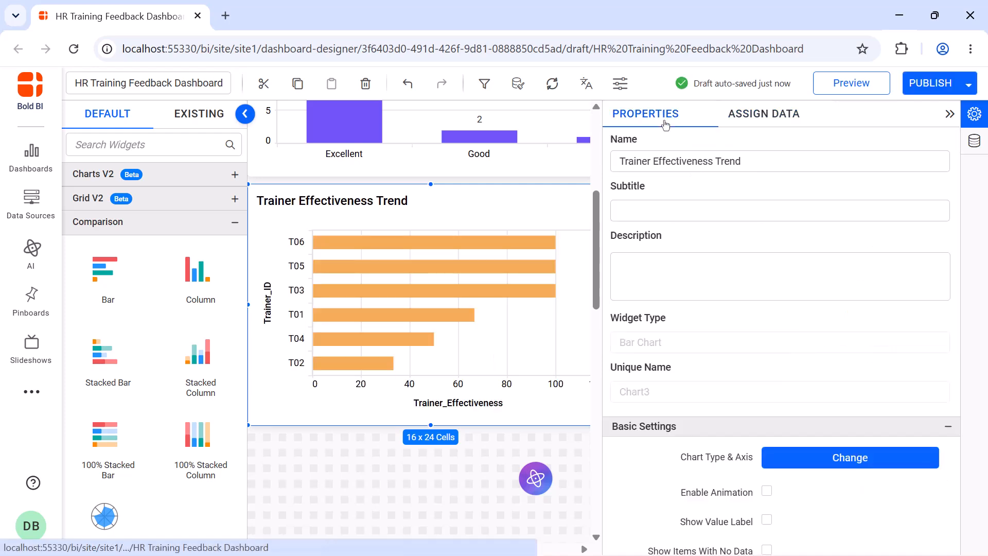
{"action": "left_click", "coordinate": [950, 114]}
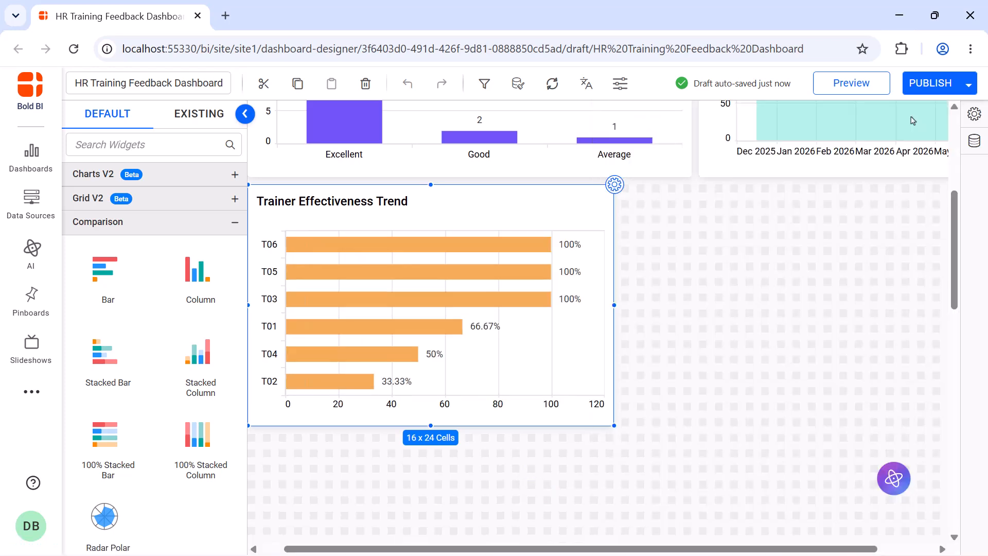
Step: Add a line chart beside the Trainer Effectiveness Trend chart and size it to 16 x 24 cells
{"action": "left_click", "coordinate": [144, 145]}
{"action": "type", "text": "lin"}
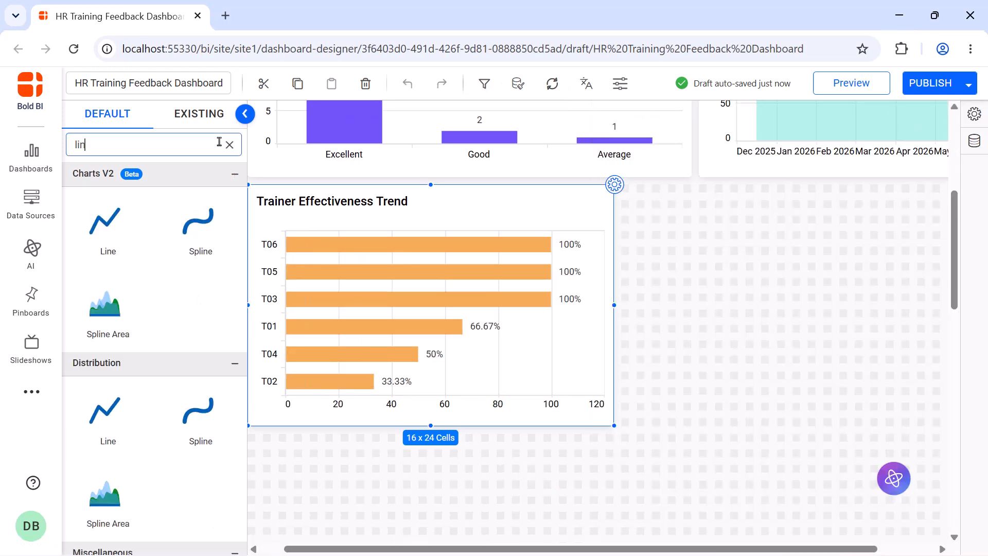
{"action": "left_click_drag", "start_coordinate": [105, 221], "coordinate": [625, 192]}
{"action": "left_click_drag", "start_coordinate": [741, 283], "coordinate": [925, 423]}
Step: Name the new line chart "Net Promotor Score trend"
{"action": "left_click", "coordinate": [921, 185]}
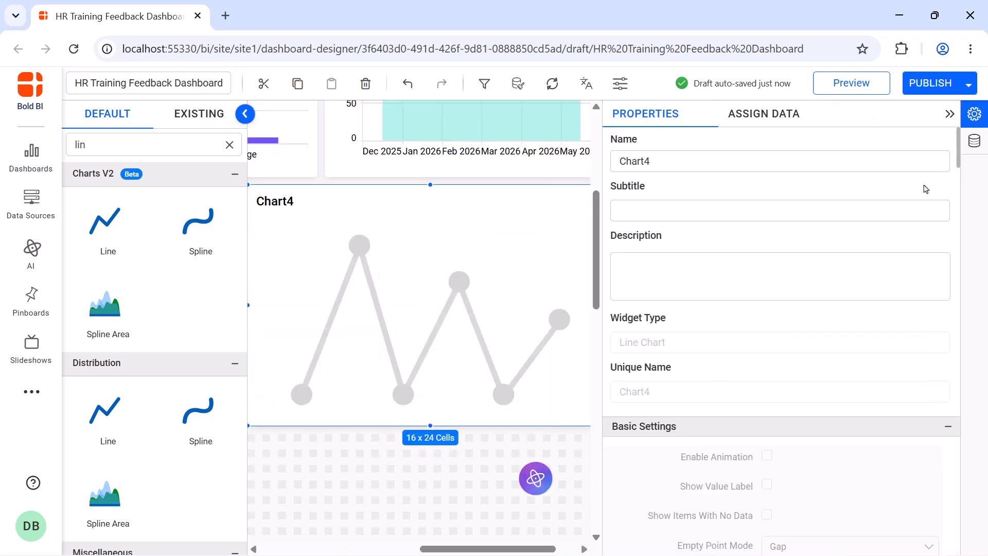
{"action": "left_click", "coordinate": [870, 160]}
{"action": "key", "text": "ctrl+a"}
{"action": "type", "text": "Net Promotor Score trend"}
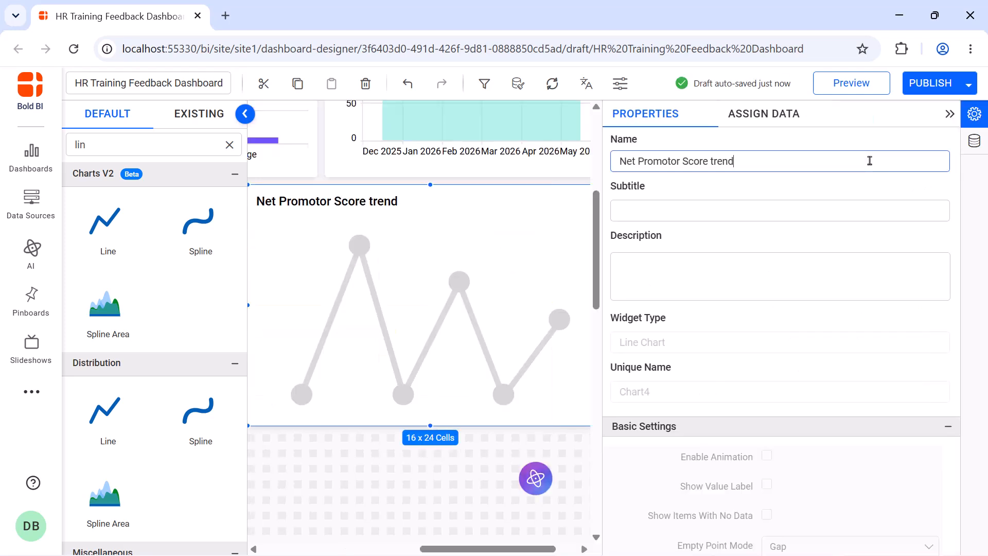
Step: Create and save an expression named Promotor_Percentage with the formula (SUM([Promotors])/COUNT([Feedback]))*100
{"action": "left_click", "coordinate": [764, 113]}
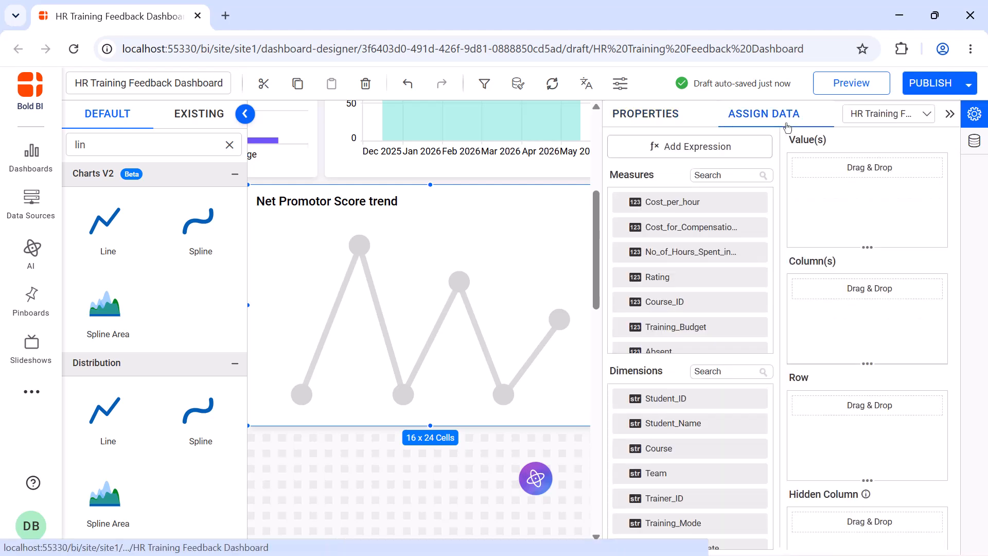
{"action": "left_click", "coordinate": [745, 150]}
{"action": "left_click", "coordinate": [230, 508]}
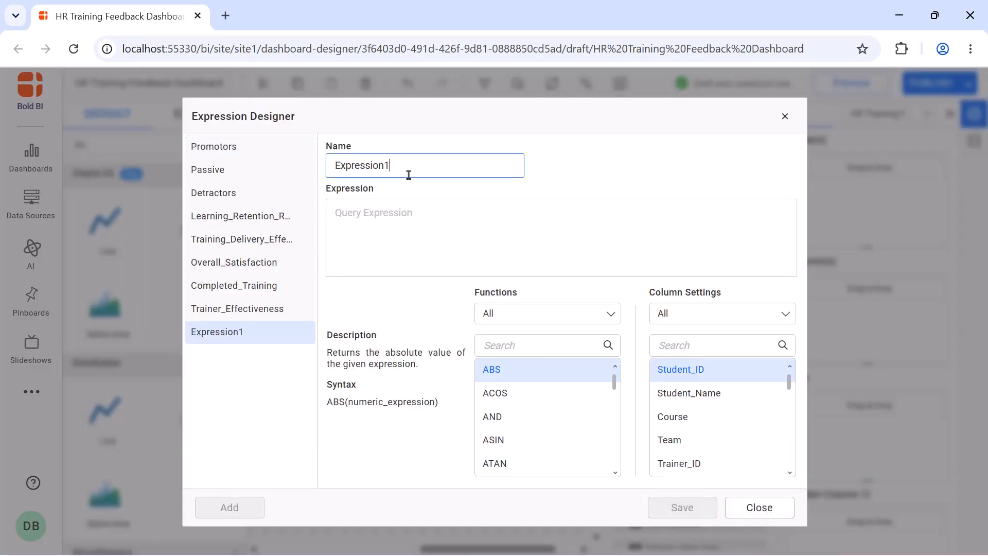
{"action": "triple_click", "coordinate": [408, 165]}
{"action": "type", "text": "Promotor_Percentage"}
{"action": "left_click", "coordinate": [415, 214]}
{"action": "type", "text": "(SUM([Promotors])/COUNT([Feedback]))*100"}
{"action": "left_click", "coordinate": [682, 508]}
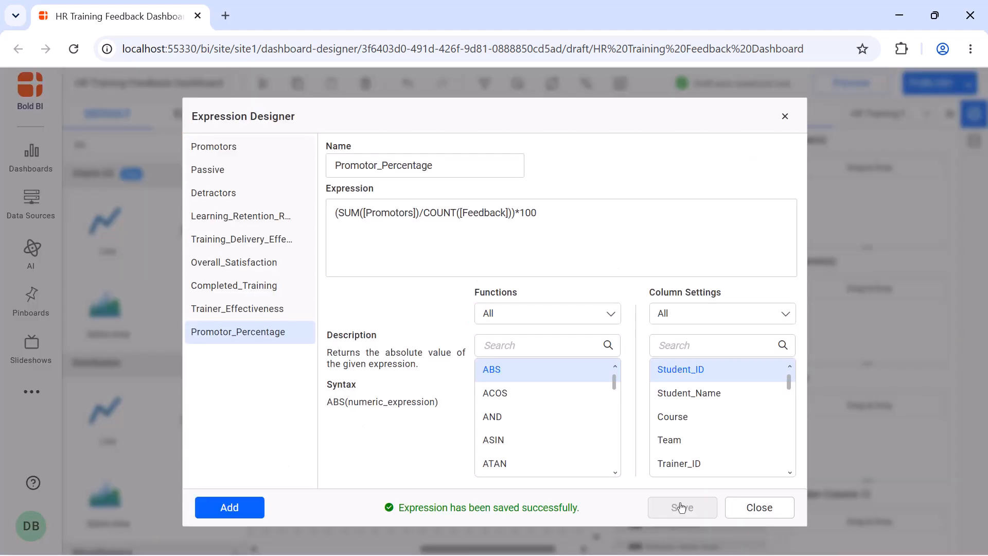
Step: Create and save an expression named Detractors_Percentage with the formula (SUM([Detractors])/COUNT([Feedback]))*100
{"action": "left_click", "coordinate": [230, 507]}
{"action": "triple_click", "coordinate": [439, 165]}
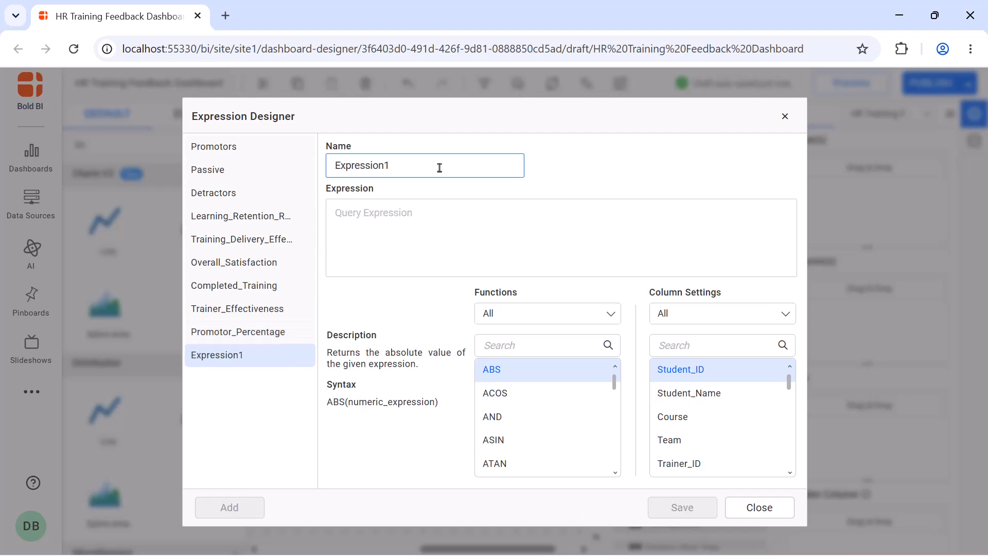
{"action": "type", "text": "Detractors_Percentage"}
{"action": "left_click", "coordinate": [439, 207]}
{"action": "type", "text": "(SUM([Detractors])/COUNT([Feedback]))*100"}
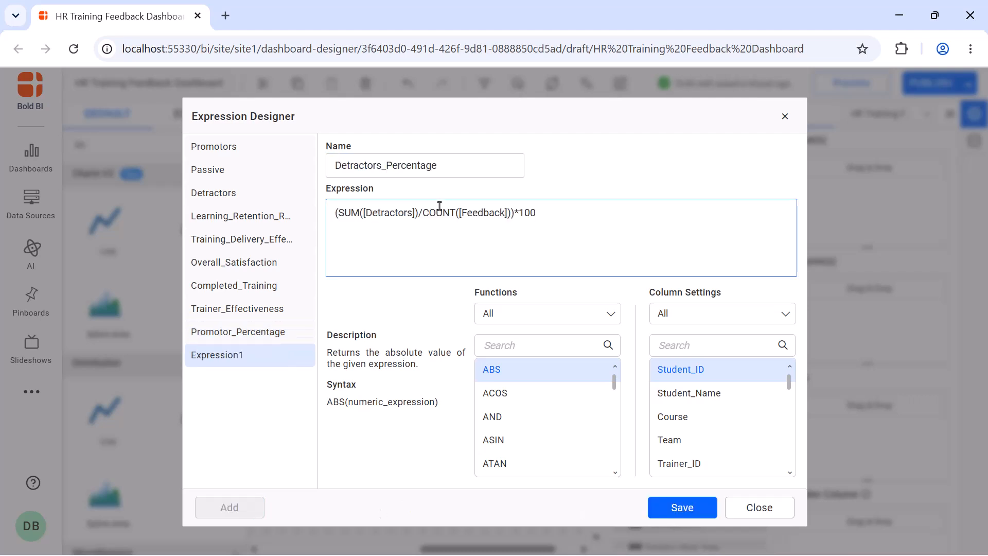
{"action": "left_click", "coordinate": [667, 507]}
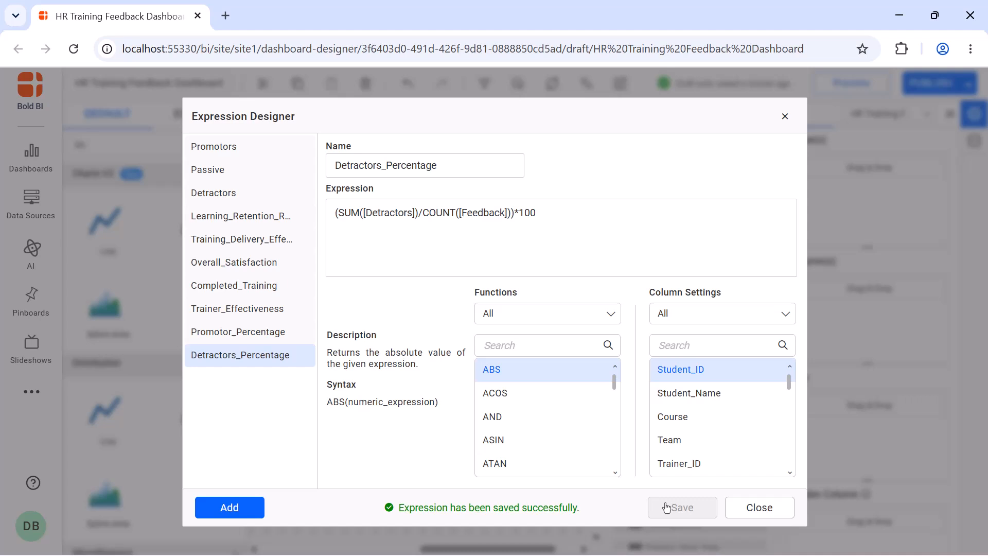
Step: Create and save an expression named NPS with the formula [Promotor_Percentage]-[Detractors_Percentage], and close the Expression Designer
{"action": "left_click", "coordinate": [252, 507]}
{"action": "triple_click", "coordinate": [440, 167]}
{"action": "type", "text": "NPS"}
{"action": "left_click", "coordinate": [443, 207]}
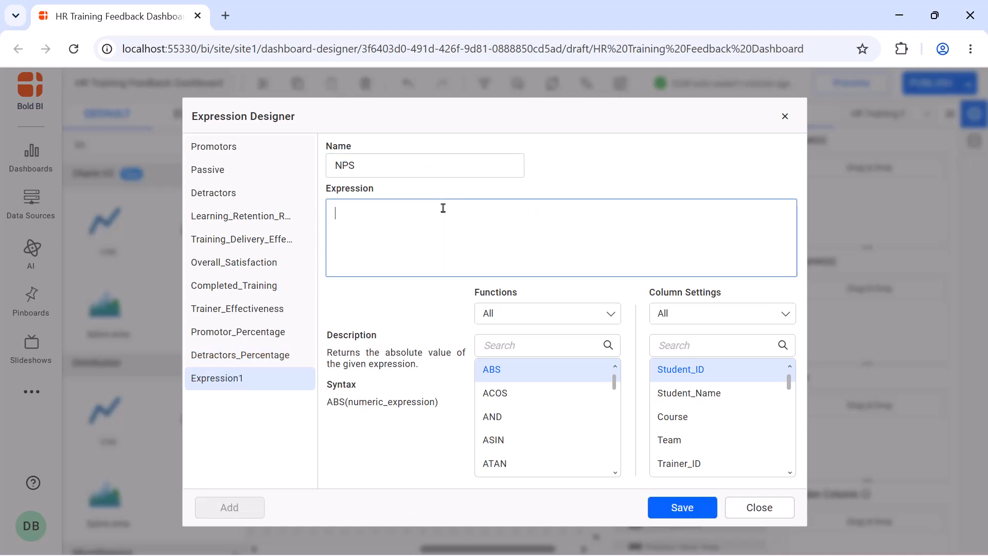
{"action": "type", "text": "[Promotor_Percentage]-[Detractors_Percentage]"}
{"action": "left_click", "coordinate": [652, 509]}
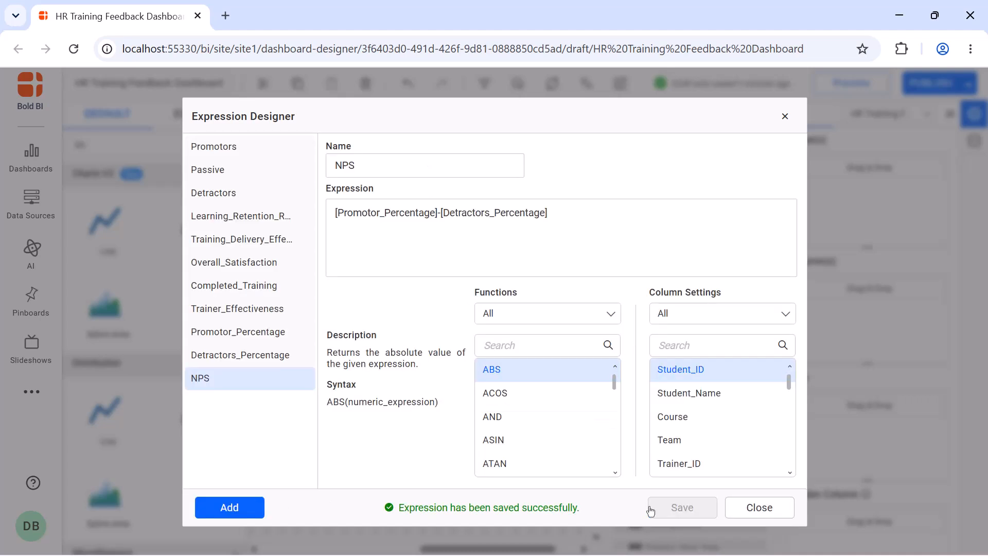
{"action": "left_click", "coordinate": [785, 118]}
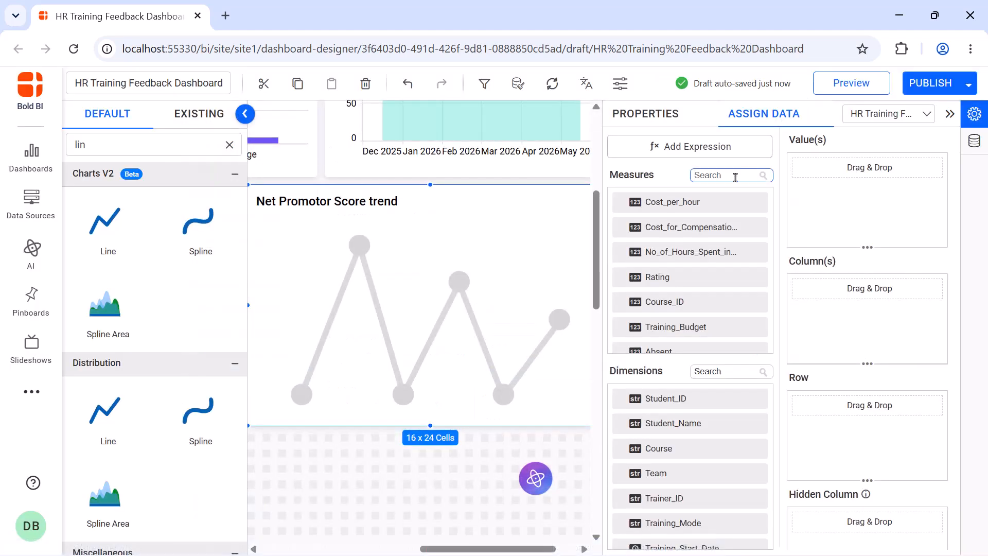
Step: Assign NPS as the value and Training_Start_Date as the column of the Net Promotor Score trend chart
{"action": "left_click", "coordinate": [725, 175]}
{"action": "type", "text": "np"}
{"action": "left_click_drag", "start_coordinate": [621, 202], "coordinate": [798, 220]}
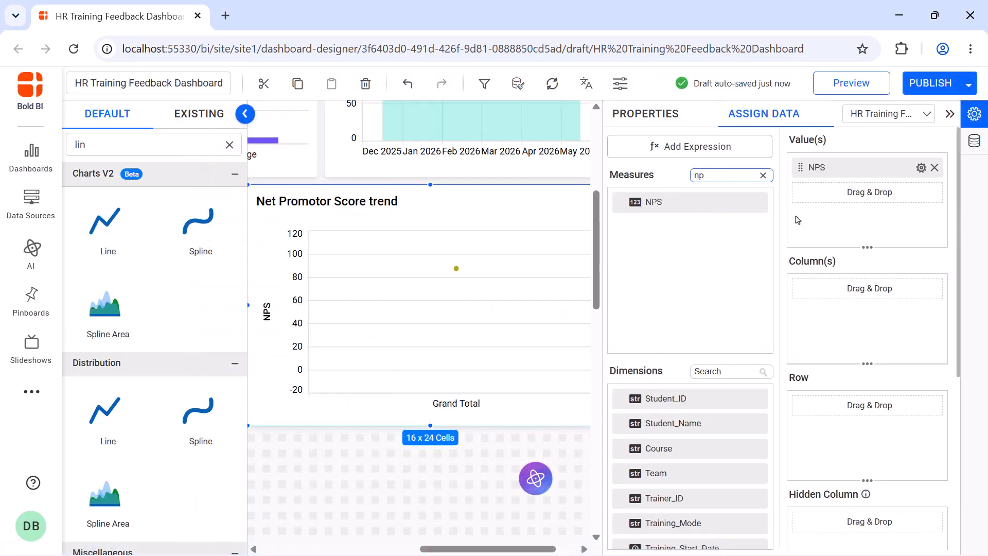
{"action": "left_click", "coordinate": [710, 370]}
{"action": "type", "text": "tr"}
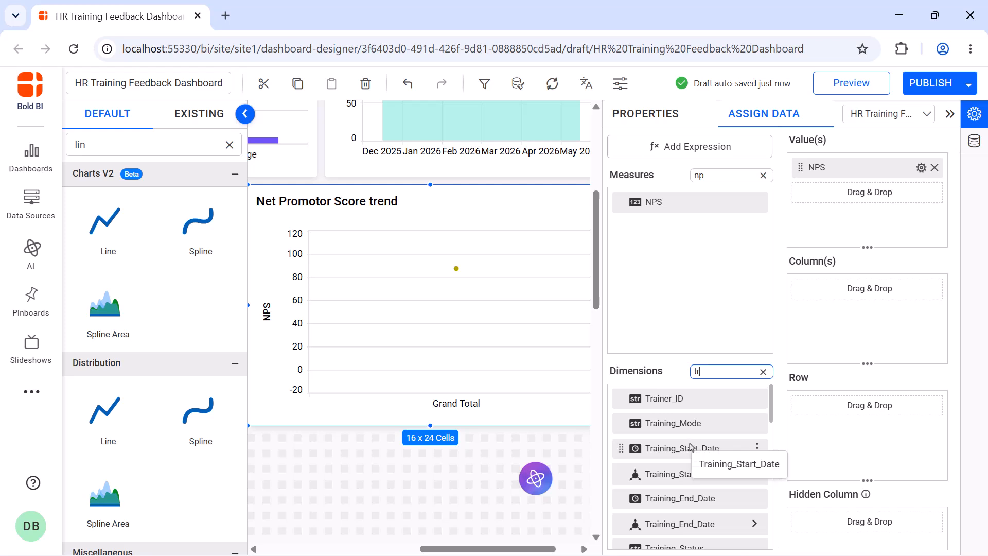
{"action": "left_click_drag", "start_coordinate": [687, 448], "coordinate": [796, 336]}
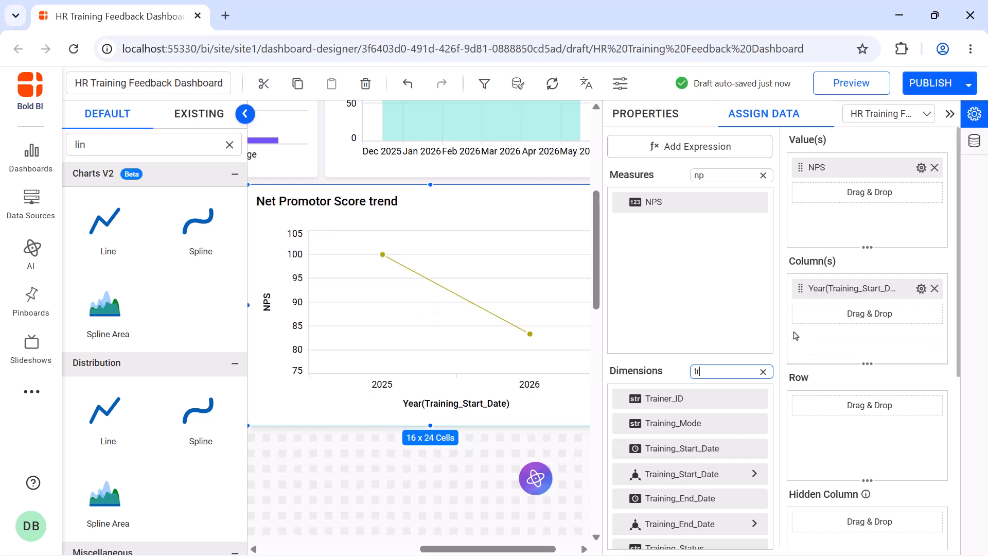
Step: Group the chart's Training_Start_Date column by month and year
{"action": "left_click", "coordinate": [921, 289]}
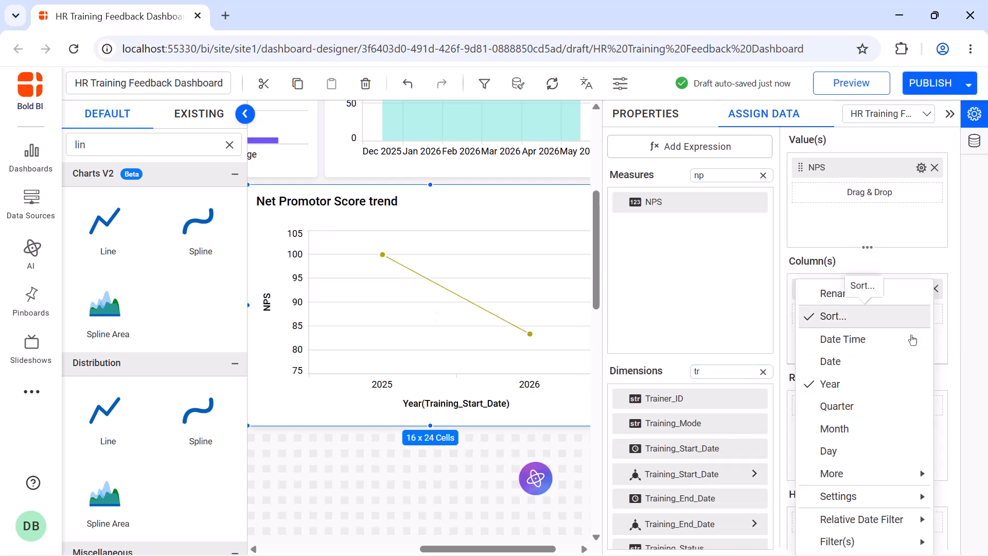
{"action": "mouse_move", "coordinate": [907, 482]}
{"action": "left_click", "coordinate": [754, 337]}
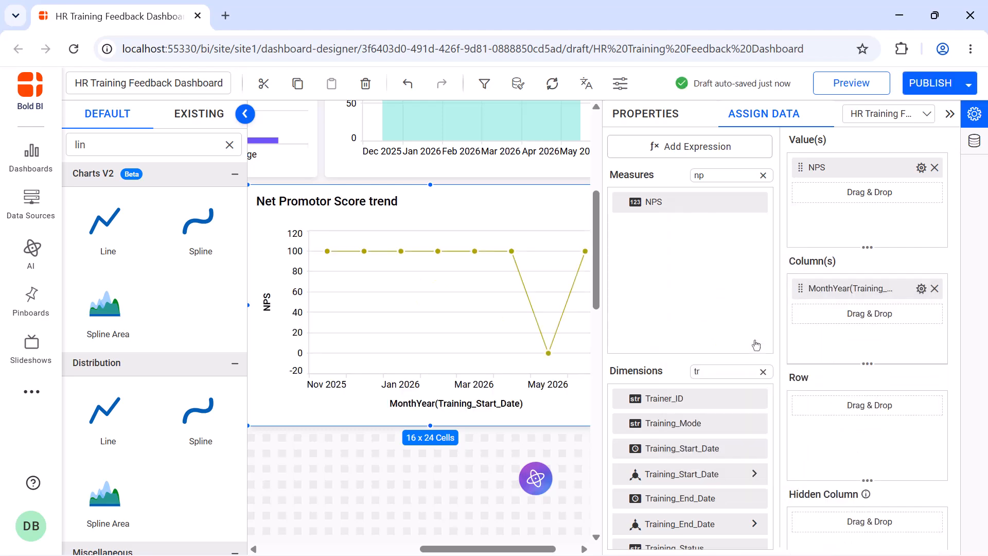
Step: Apply a relative date filter to the Training_Start_Date column with a Month range and a period of 6
{"action": "left_click", "coordinate": [921, 288]}
{"action": "mouse_move", "coordinate": [875, 518]}
{"action": "left_click", "coordinate": [702, 490]}
{"action": "left_click", "coordinate": [509, 240]}
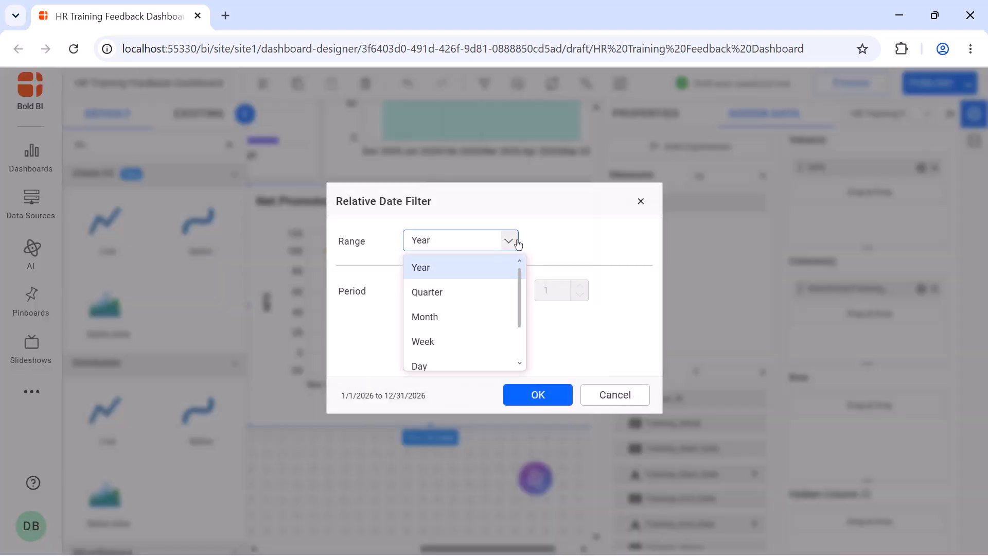
{"action": "left_click", "coordinate": [425, 316]}
{"action": "left_click", "coordinate": [494, 290]}
{"action": "left_click", "coordinate": [438, 341]}
{"action": "left_click", "coordinate": [548, 290]}
{"action": "type", "text": "6"}
{"action": "left_click", "coordinate": [538, 395]}
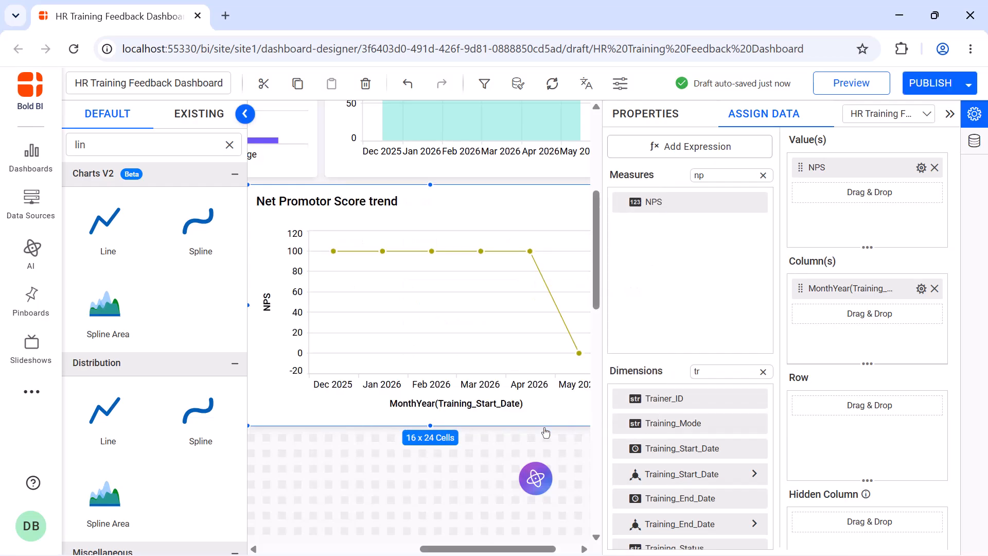
Step: Enable animation for the Net Promotor Score trend chart
{"action": "left_click", "coordinate": [633, 115]}
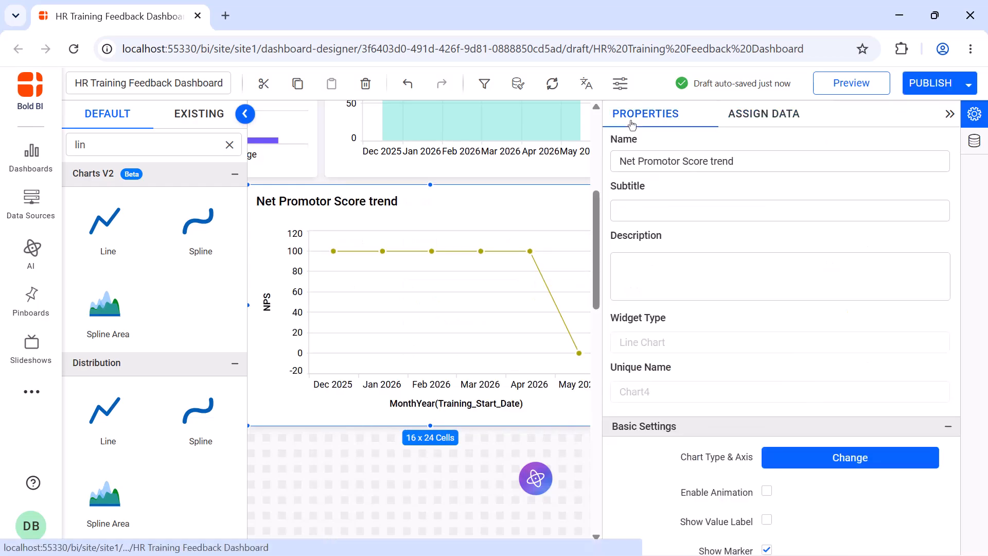
{"action": "scroll", "coordinate": [767, 232], "scroll_direction": "down", "scroll_amount": 5}
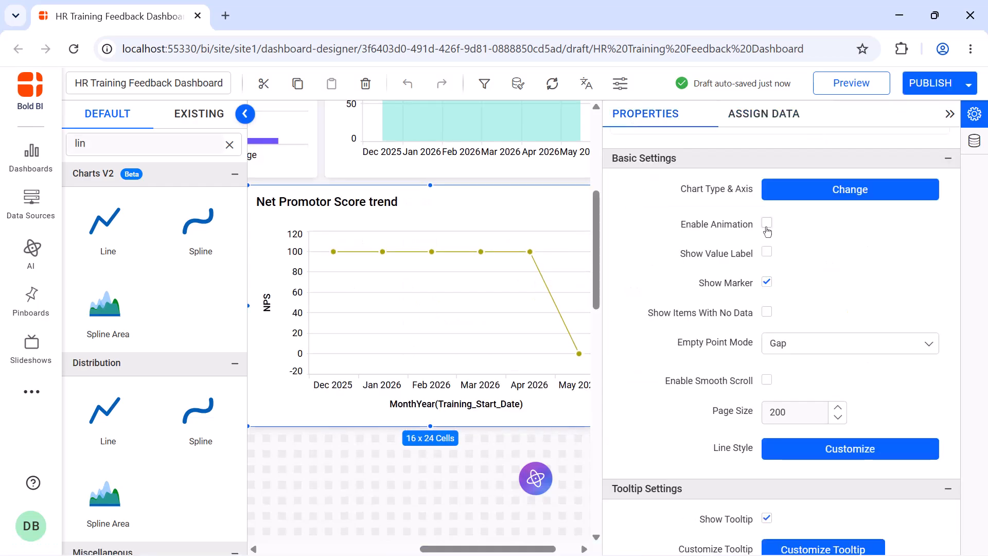
{"action": "left_click", "coordinate": [767, 223]}
Step: Hide the category axis title and the primary value axis title of the Net Promotor Score trend chart
{"action": "scroll", "coordinate": [767, 226], "scroll_direction": "down", "scroll_amount": 8}
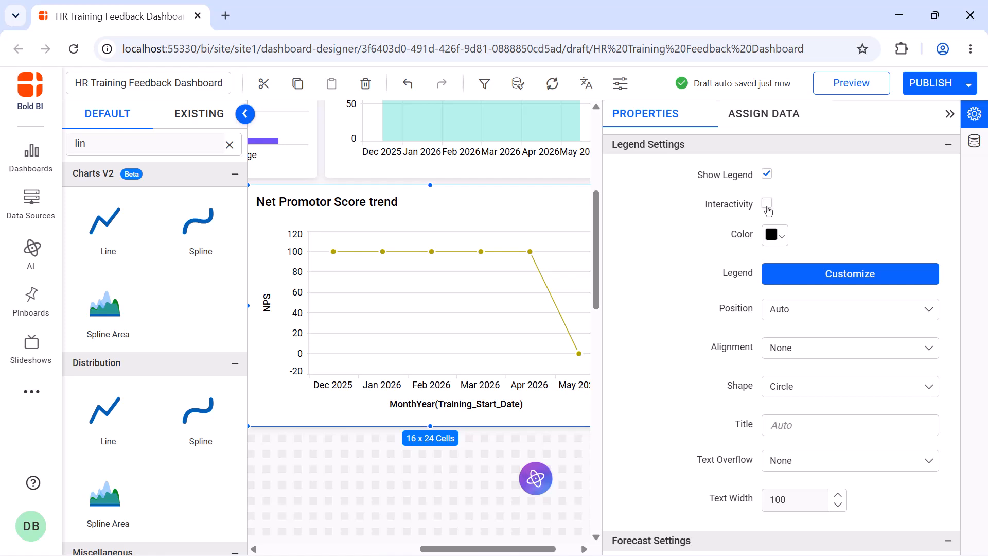
{"action": "scroll", "coordinate": [769, 307], "scroll_direction": "down", "scroll_amount": 5}
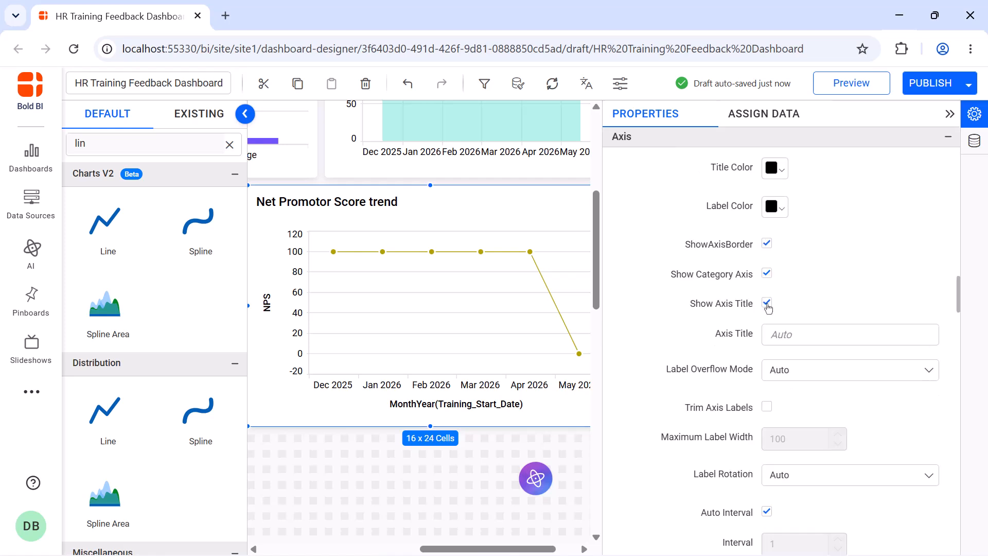
{"action": "left_click", "coordinate": [767, 304]}
{"action": "scroll", "coordinate": [768, 308], "scroll_direction": "down", "scroll_amount": 5}
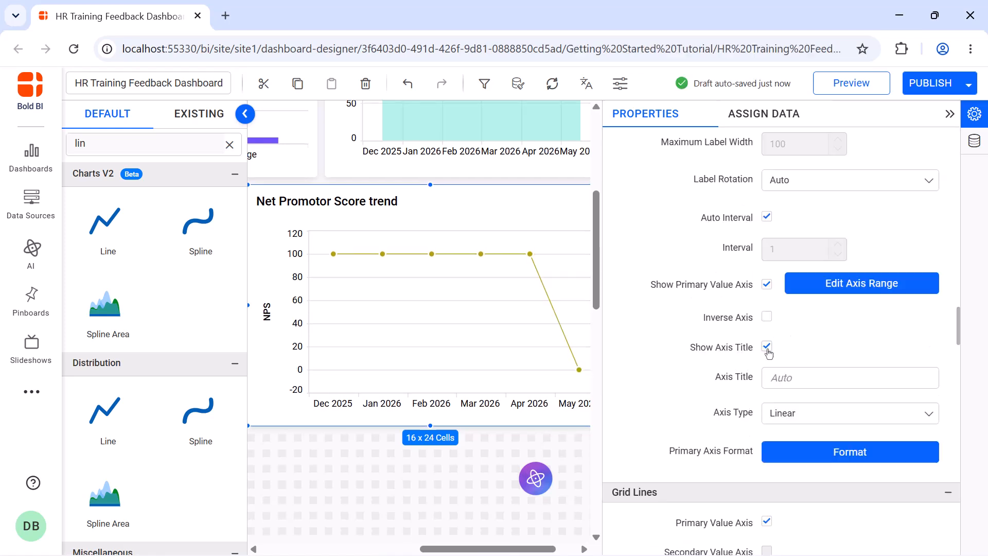
{"action": "left_click", "coordinate": [767, 347]}
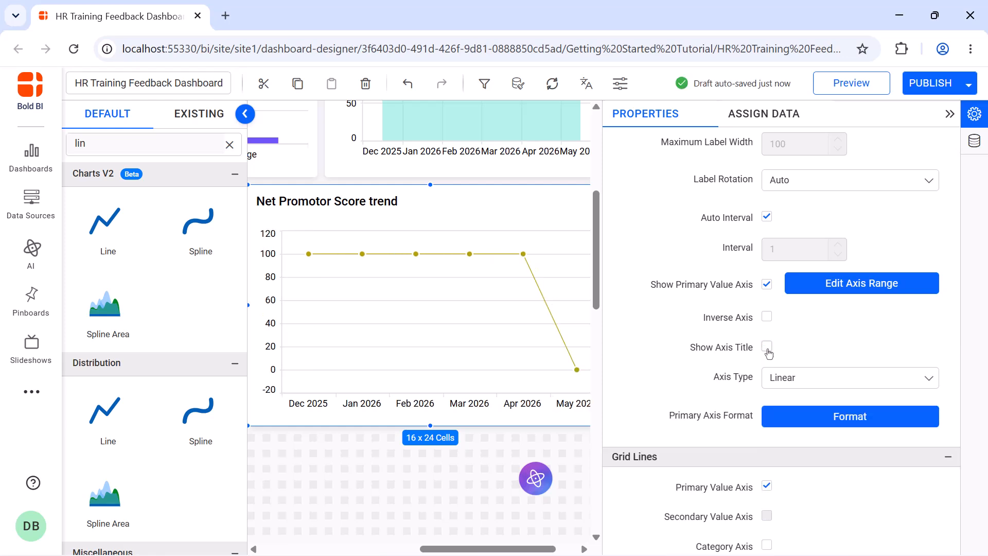
Step: Turn off automatic title font sizing for the chart, set the title font size to 16, and collapse its settings
{"action": "scroll", "coordinate": [770, 319], "scroll_direction": "down", "scroll_amount": 10}
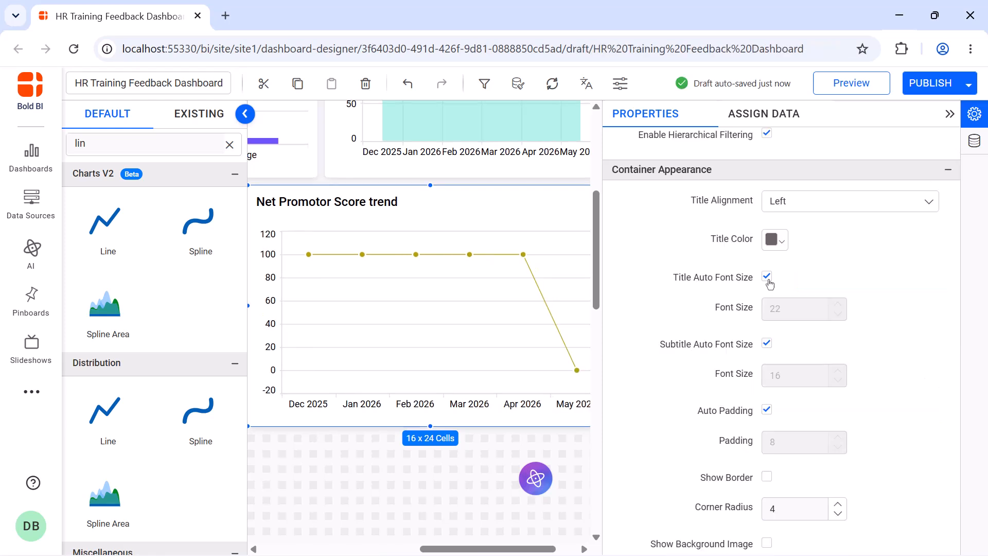
{"action": "left_click", "coordinate": [767, 278]}
{"action": "left_click", "coordinate": [781, 303]}
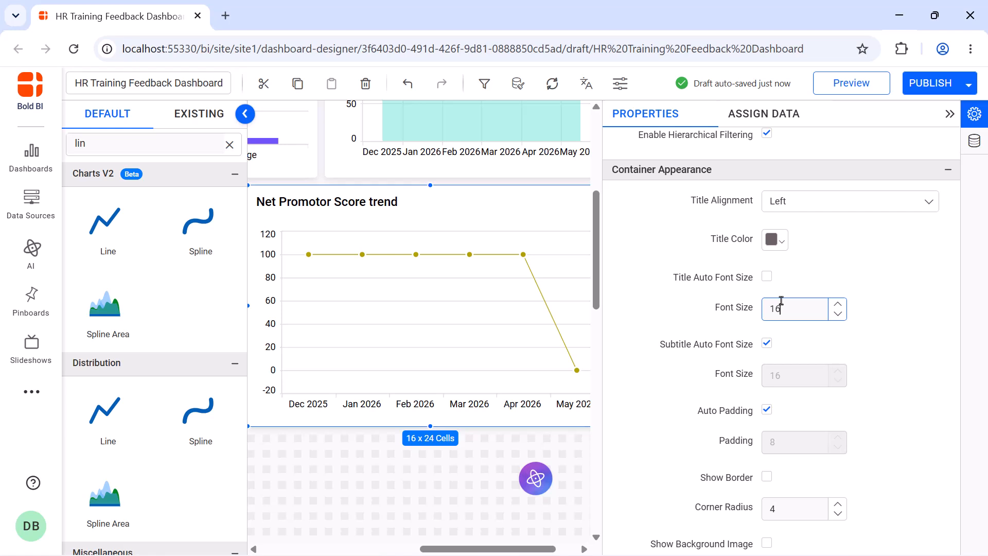
{"action": "left_click", "coordinate": [950, 113]}
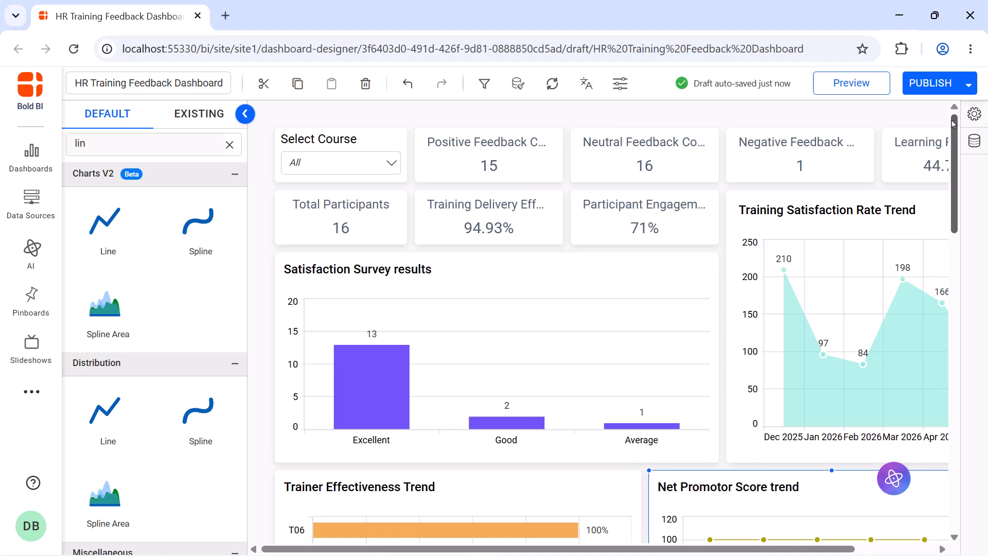
Step: Preview the dashboard and check the course choices in the Select Course filter
{"action": "left_click", "coordinate": [879, 95]}
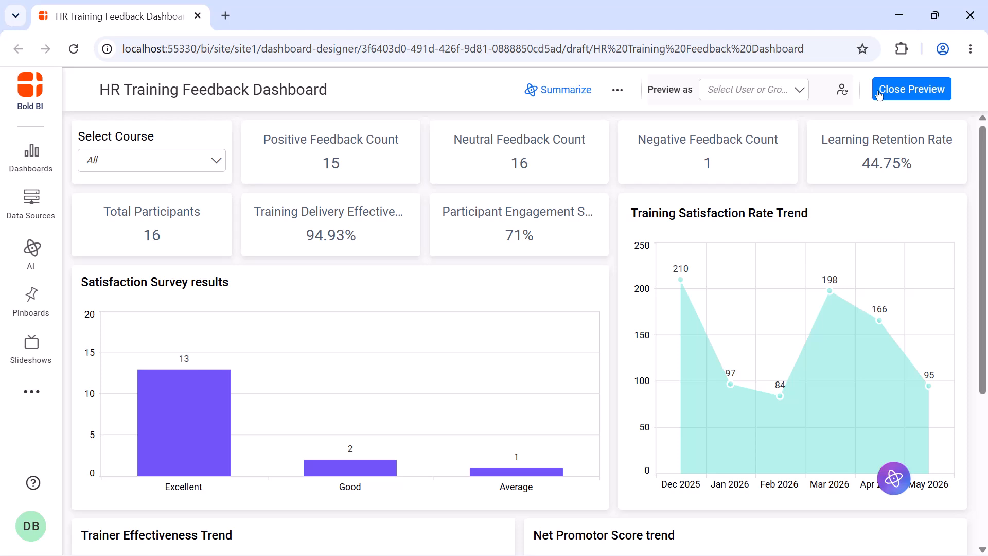
{"action": "left_click", "coordinate": [215, 163]}
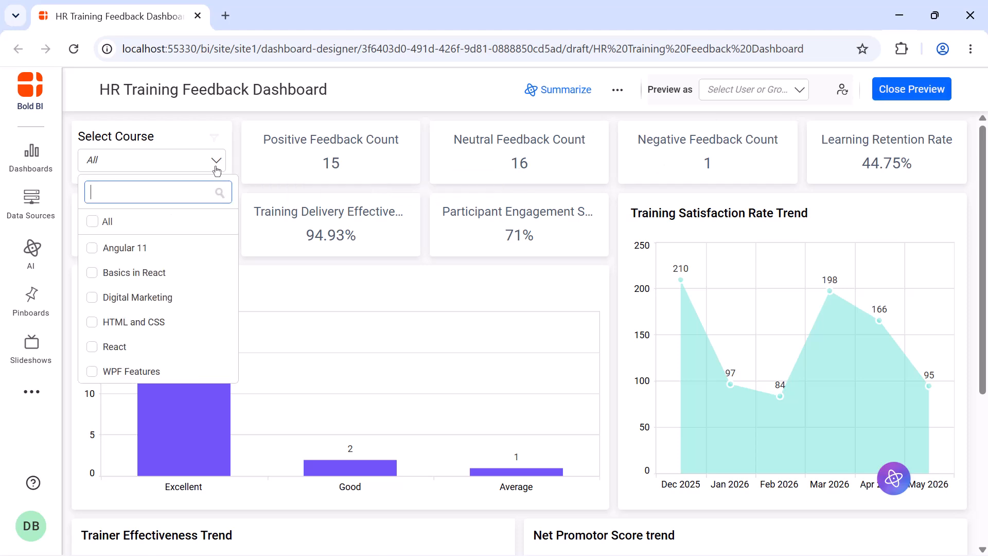
{"action": "left_click", "coordinate": [207, 247]}
{"action": "left_click", "coordinate": [256, 205]}
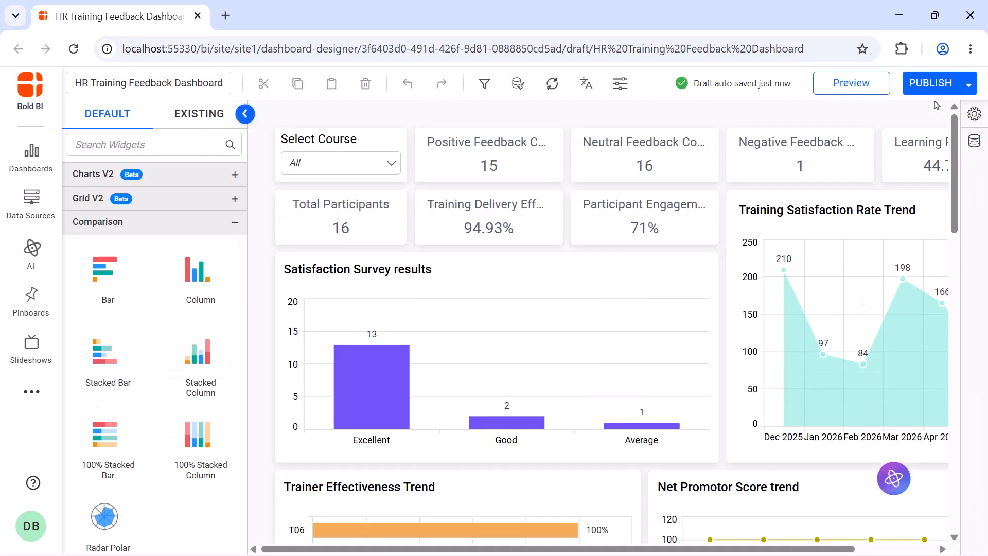
Step: Publish the HR Training Feedback Dashboard and open the published version for viewing
{"action": "left_click", "coordinate": [931, 83]}
{"action": "left_click", "coordinate": [656, 493]}
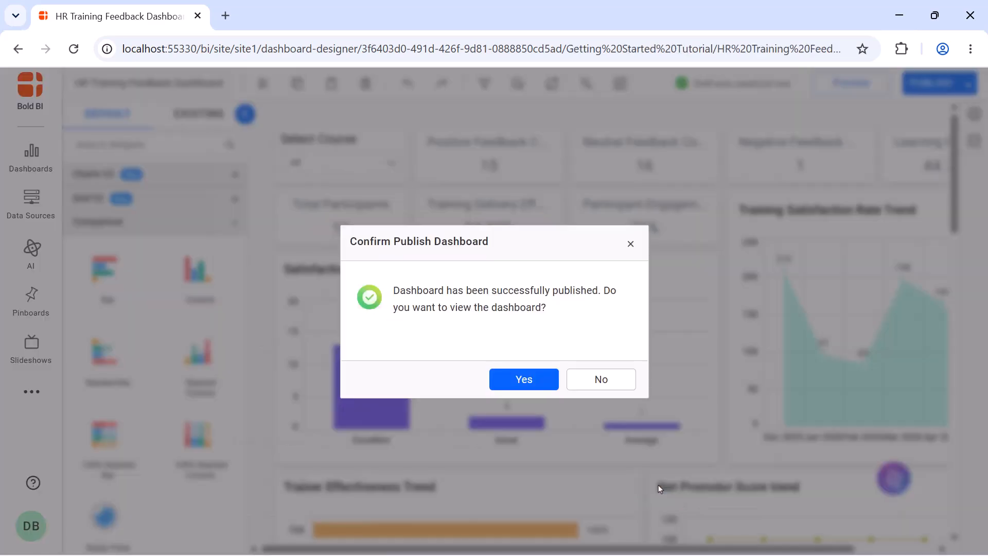
{"action": "left_click", "coordinate": [539, 388]}
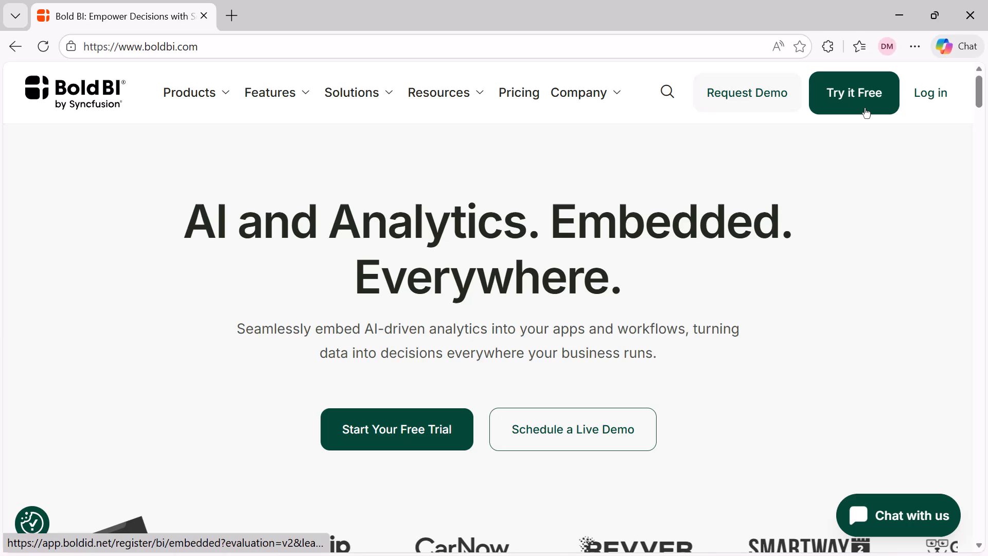
Step: On the Bold BI website, visit the free trial page and the demo request page
{"action": "left_click", "coordinate": [866, 109]}
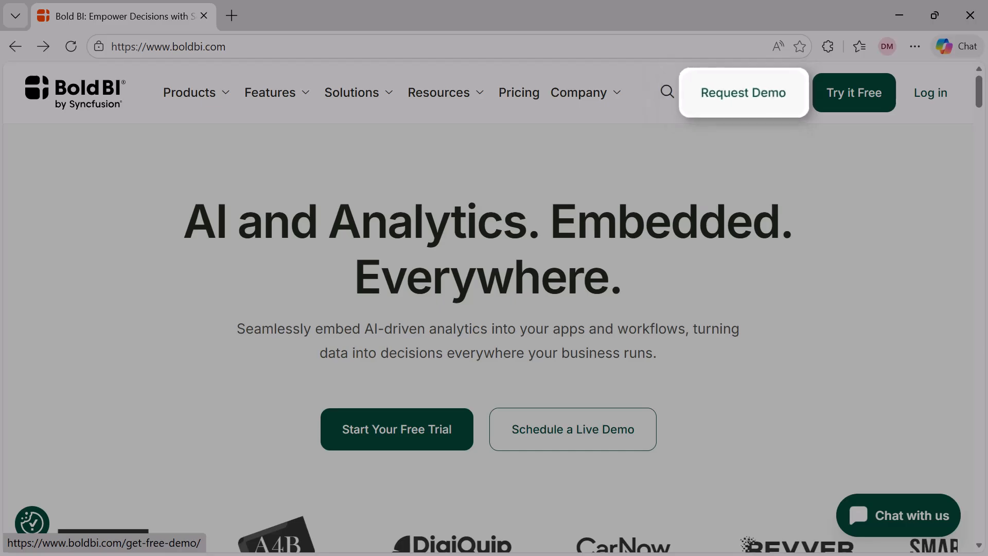
{"action": "left_click", "coordinate": [798, 111]}
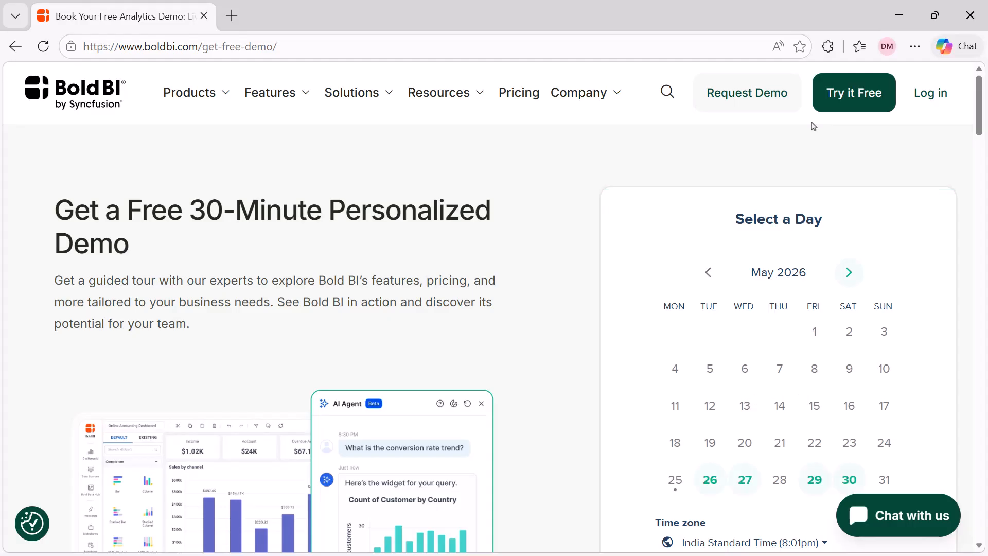